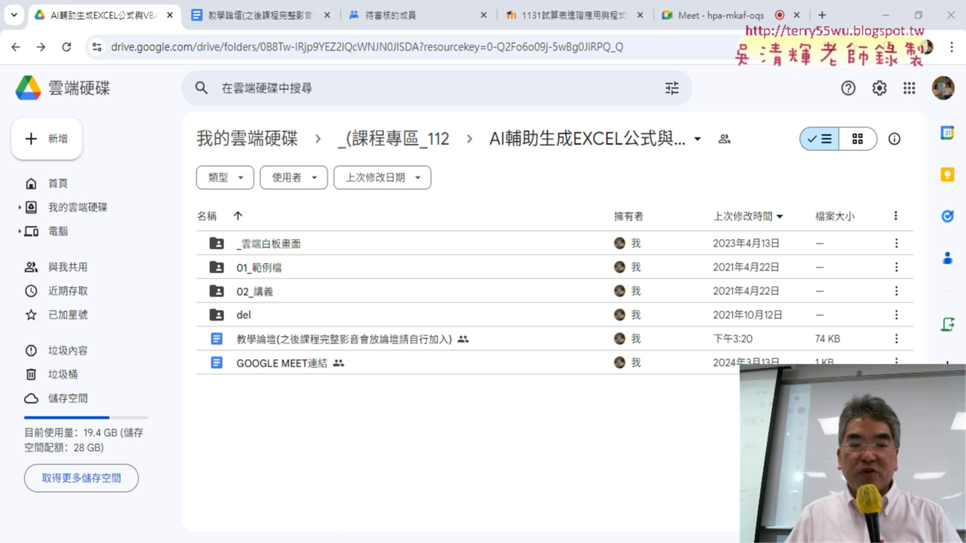
Bring the 01文字與資料函數.xls workbook forward, look at the REPT sheet, then return to LEFT.
key("alt+Tab")
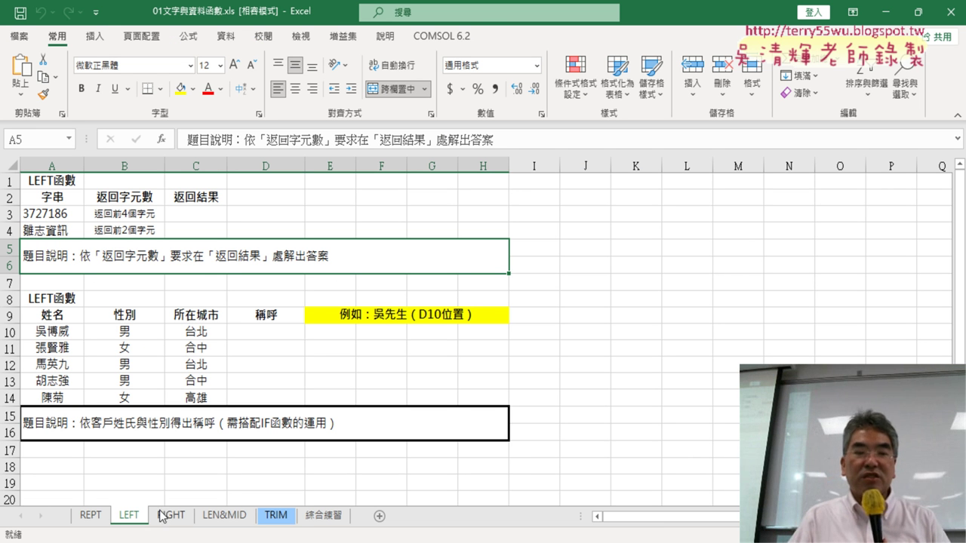
left_click(91, 519)
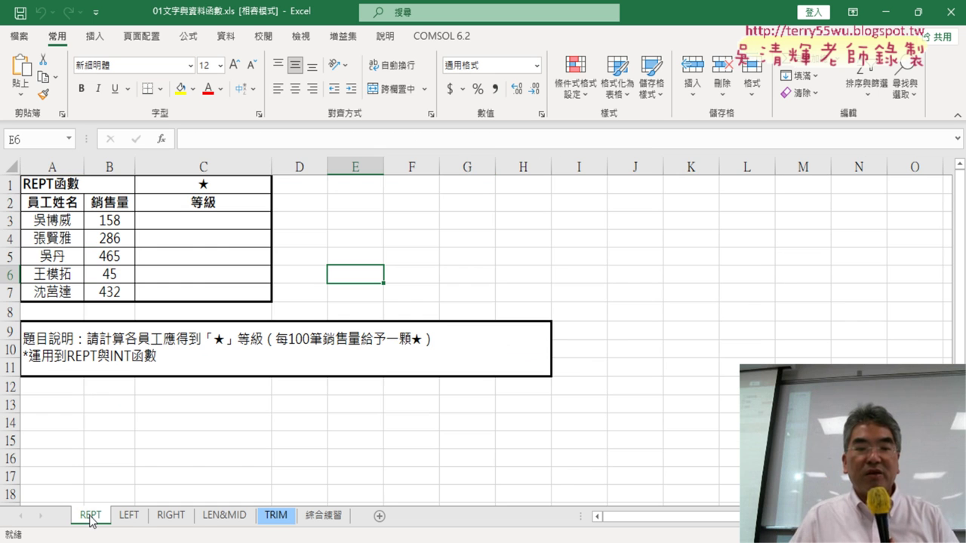
left_click(128, 516)
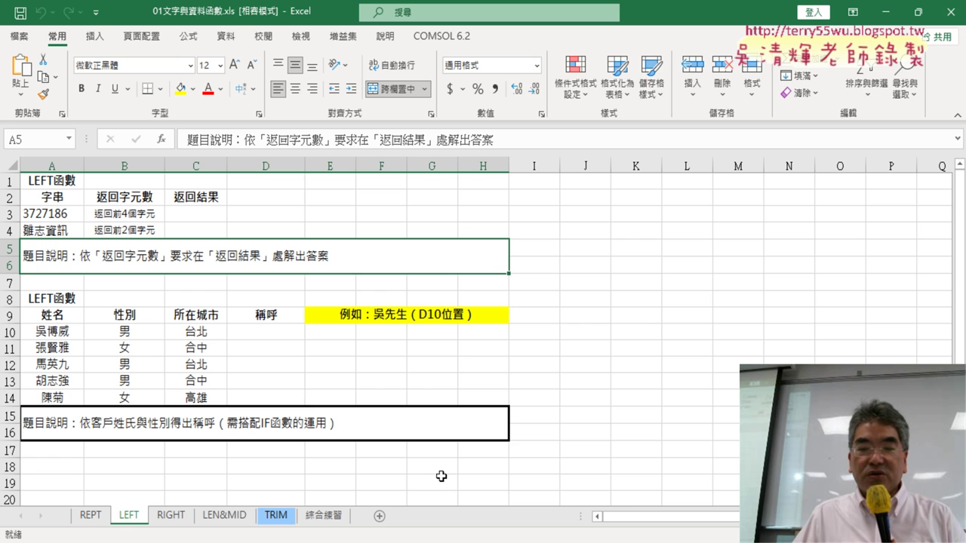
Open the 教學論壇 forum-links Google Doc from the Drive course folder.
left_click(409, 492)
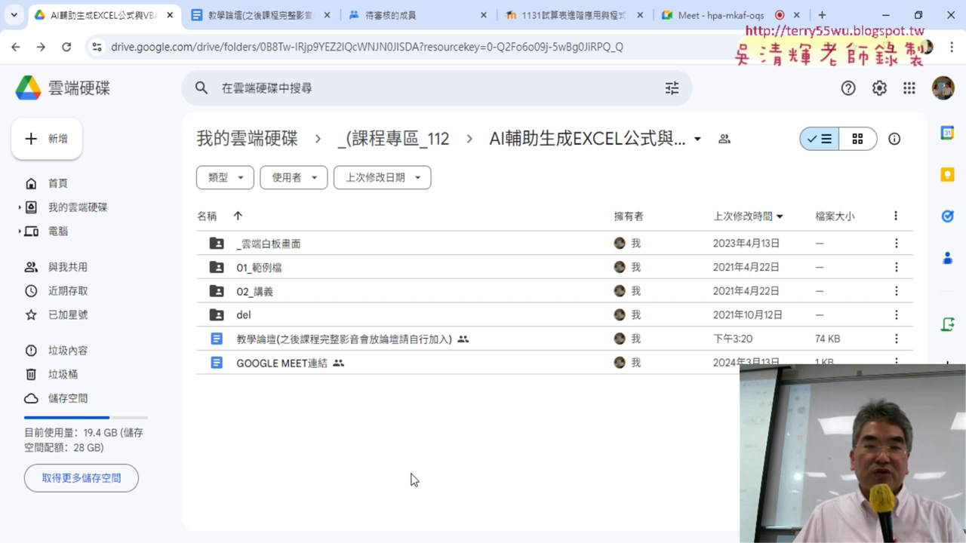
left_click(361, 345)
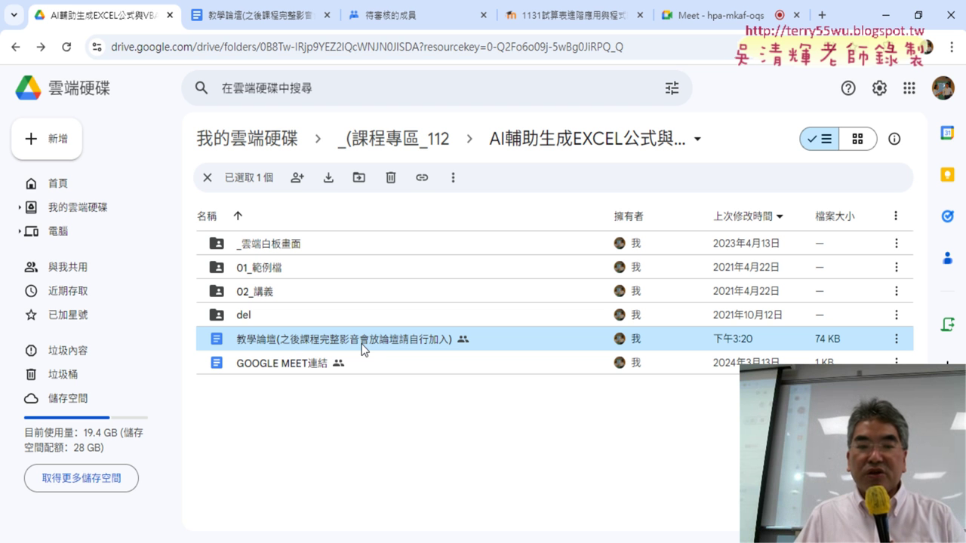
double_click(363, 345)
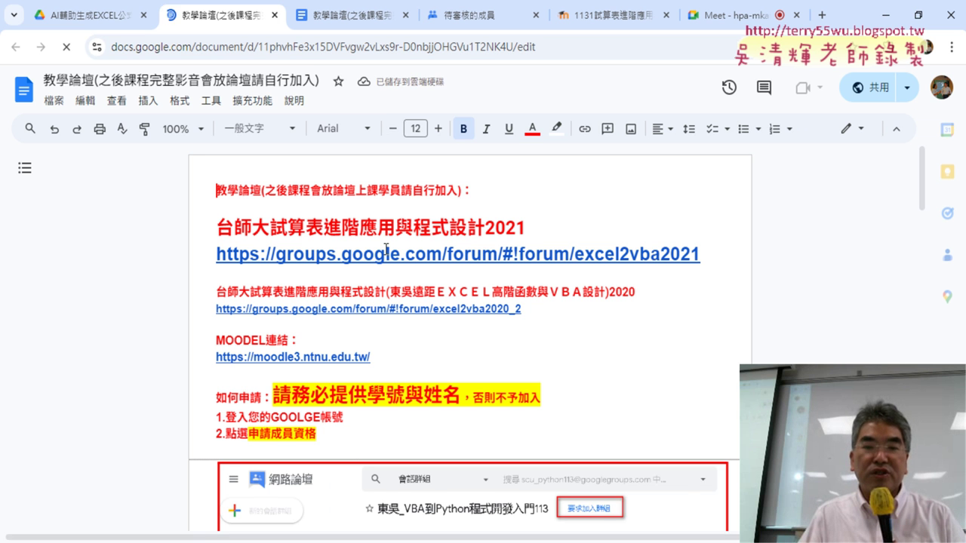
left_click(394, 254)
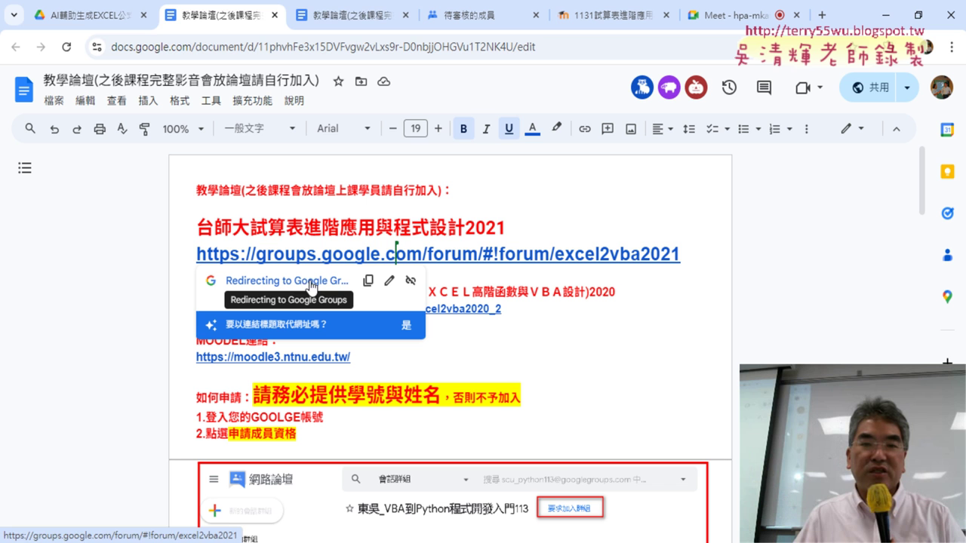
left_click(352, 17)
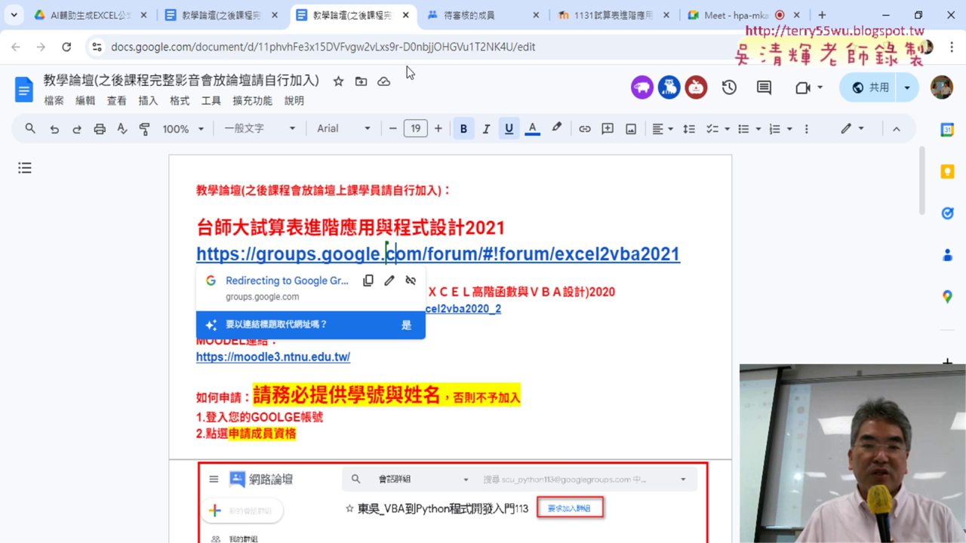
left_click(293, 285)
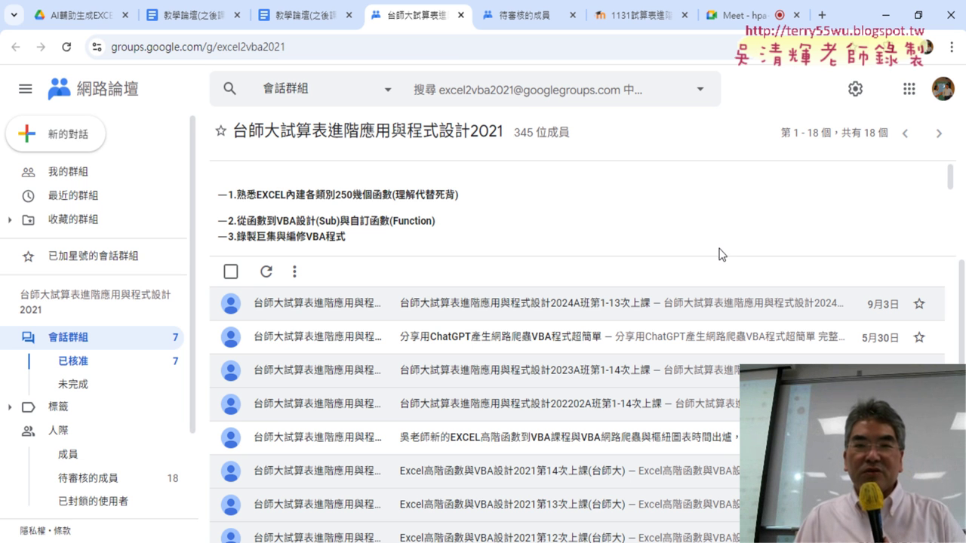
left_click(460, 16)
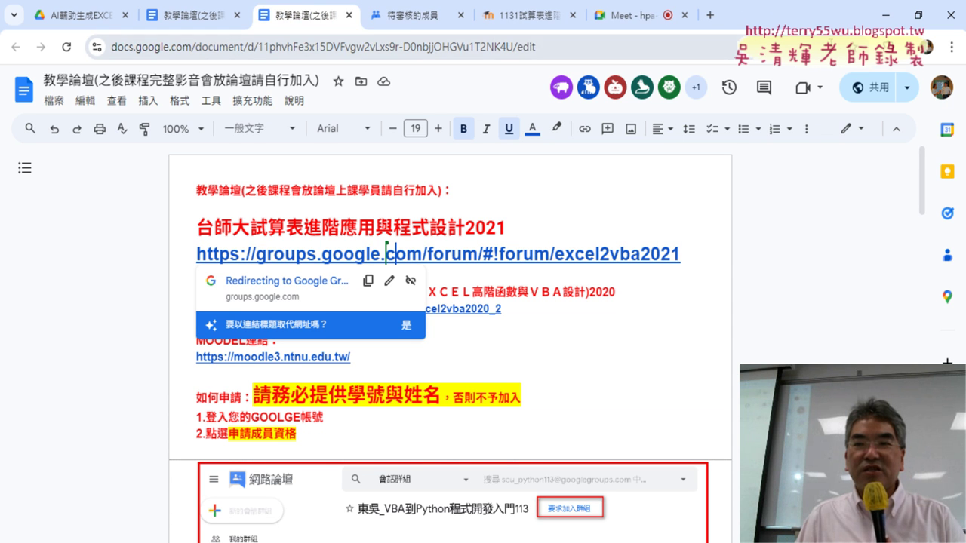
left_click(882, 15)
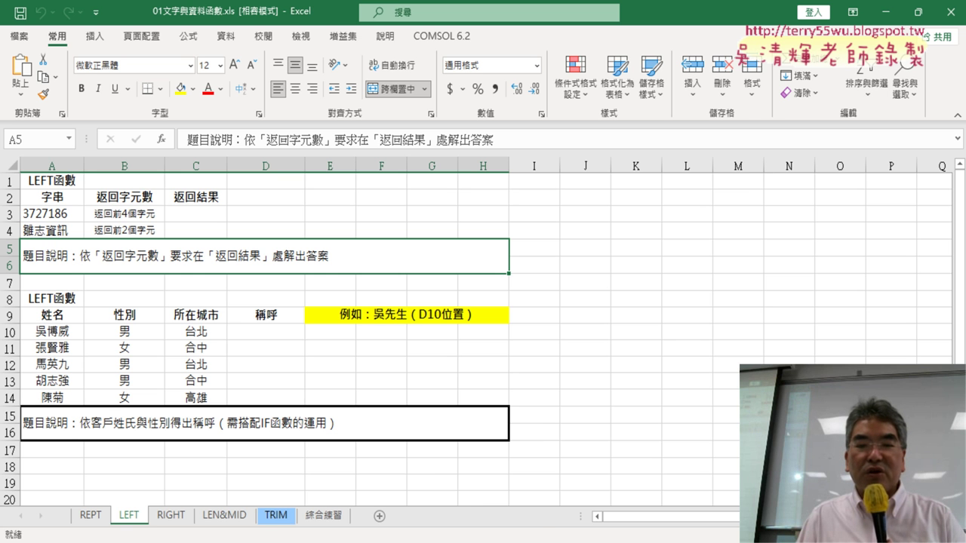
left_click(326, 542)
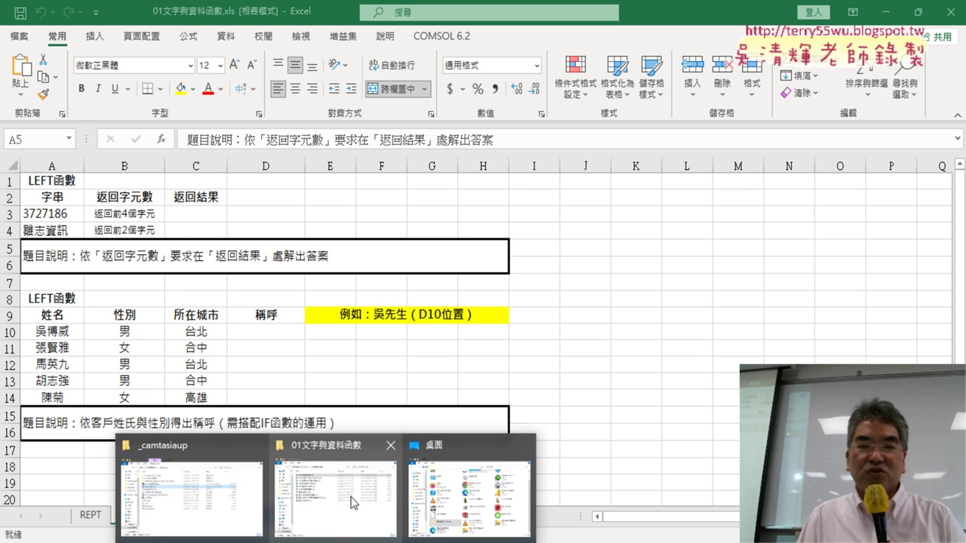
left_click(353, 503)
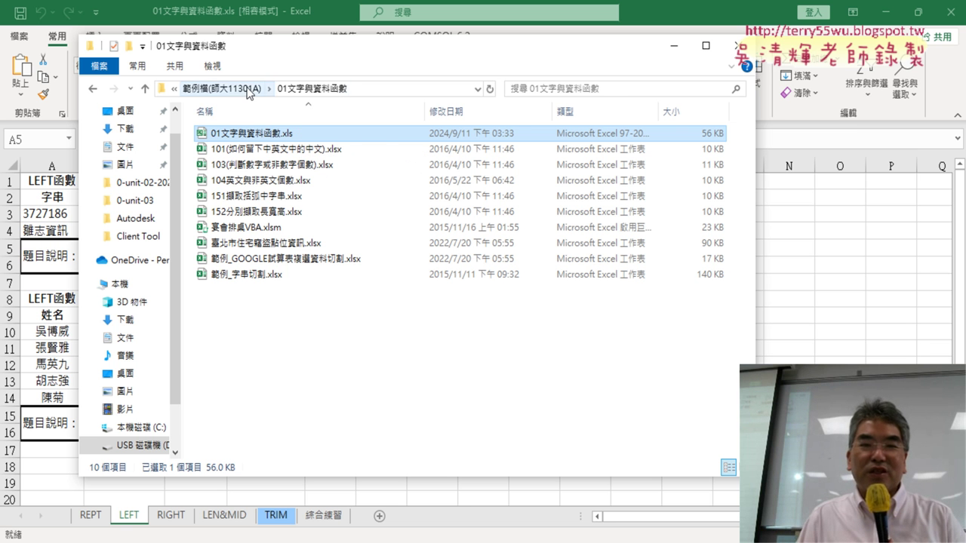
left_click(222, 89)
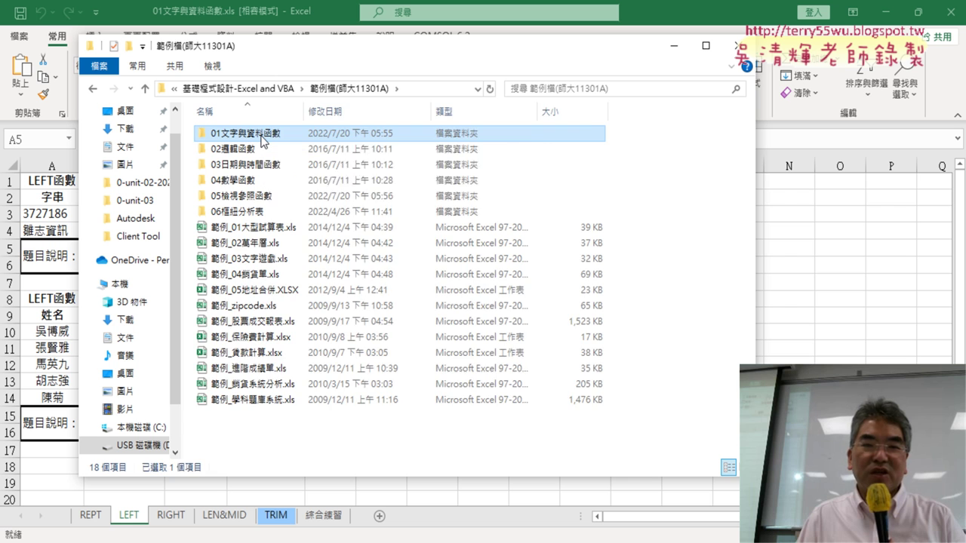
double_click(261, 136)
left_click(282, 139)
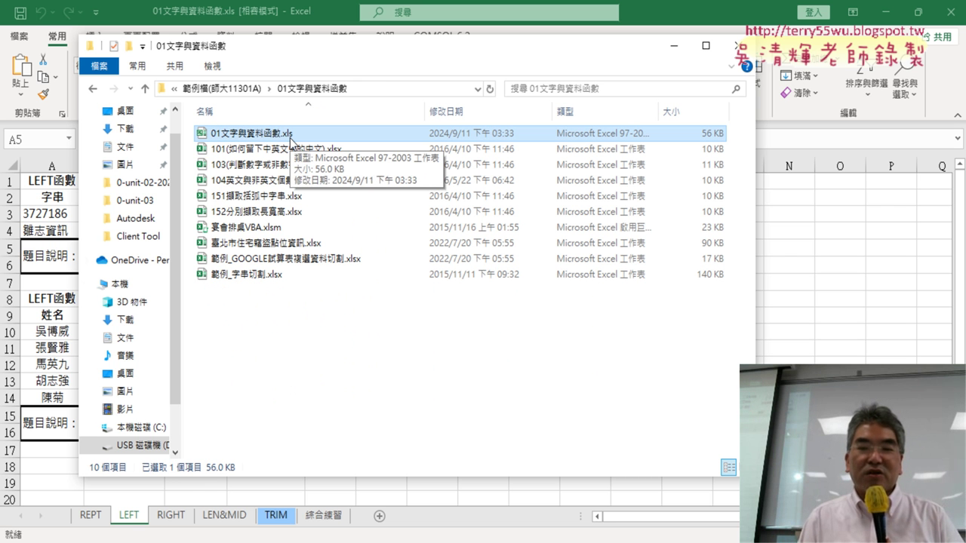
key("Return")
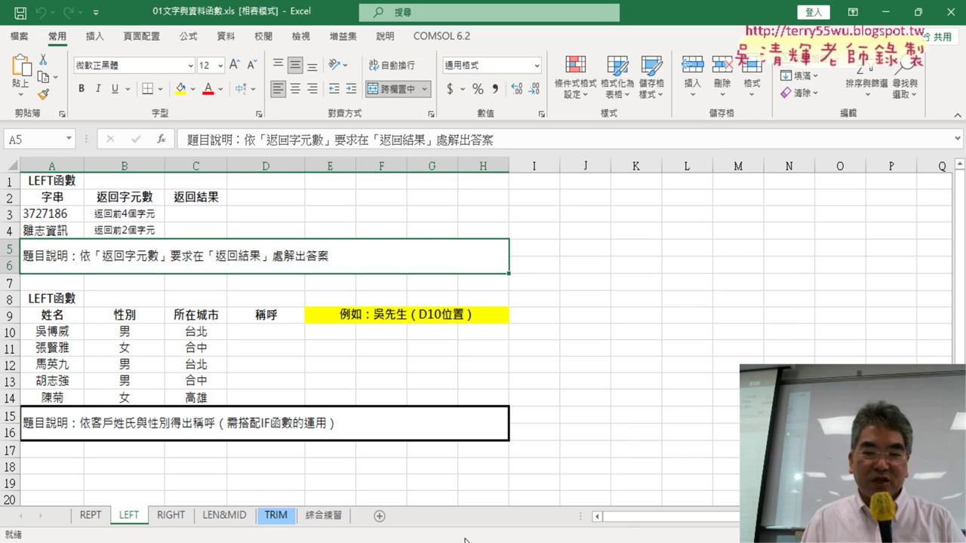
Go to the Moodle course page and open the 公告 announcements forum.
mouse_move(468, 537)
left_click(382, 453)
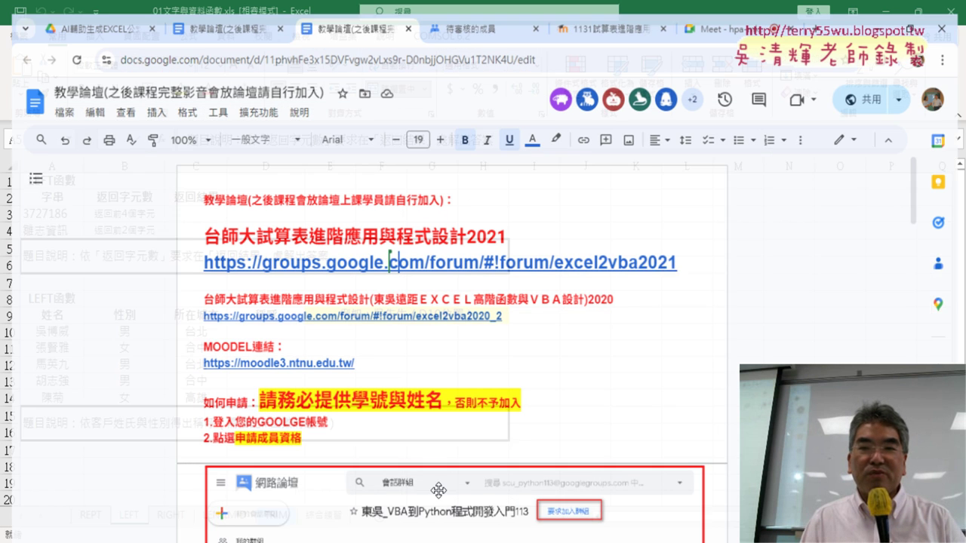
left_click(608, 16)
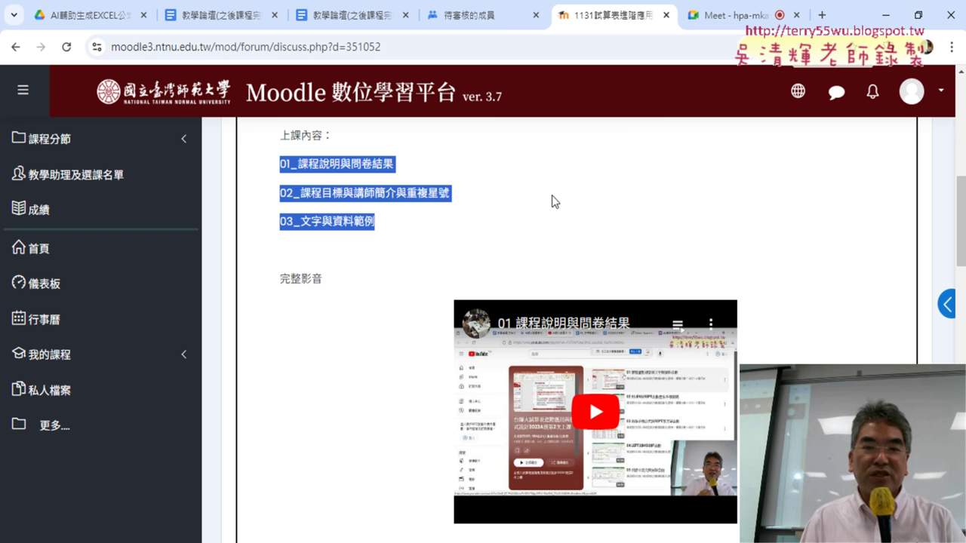
scroll(552, 202, "up", 2)
left_click(12, 48)
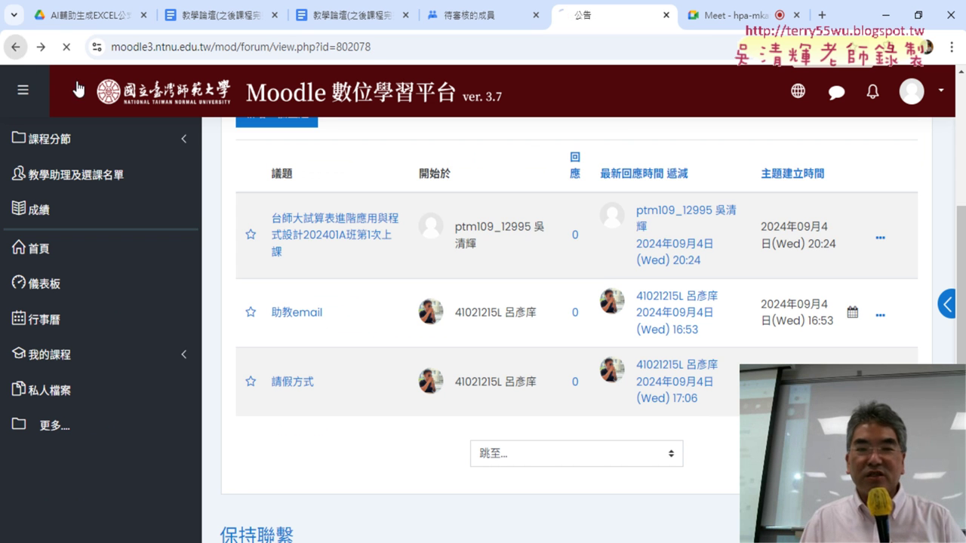
left_click(15, 46)
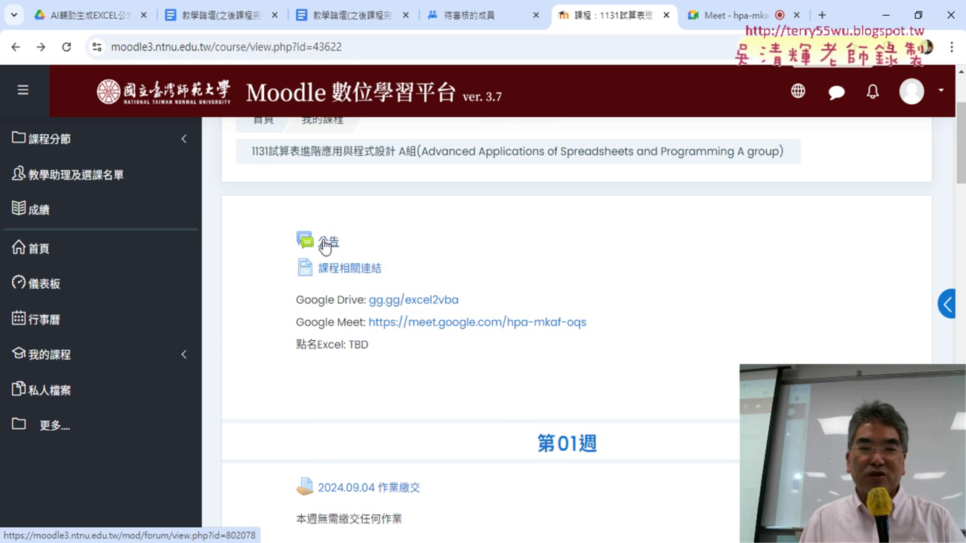
left_click(323, 242)
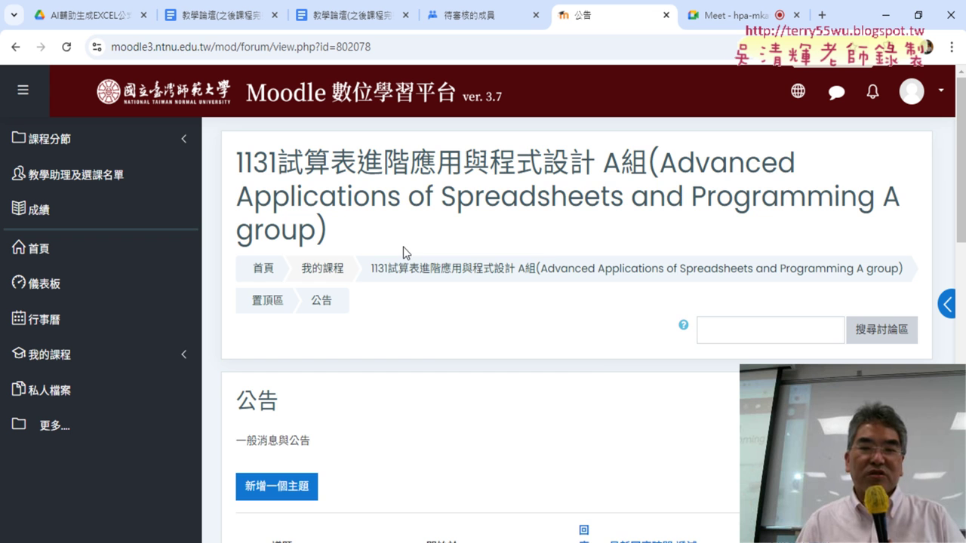
Open the first-class announcement topic and scroll through its post.
scroll(598, 368, "down", 3)
scroll(568, 278, "down", 2)
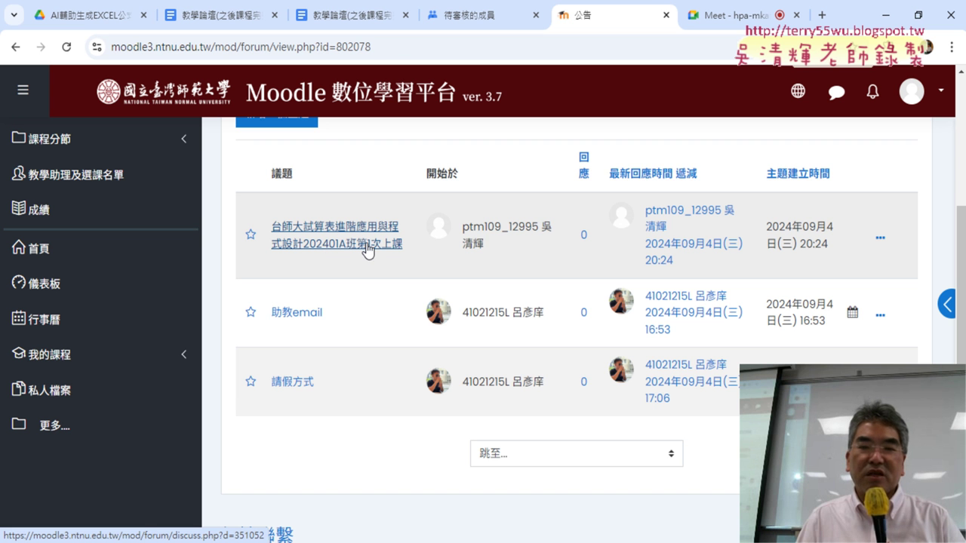
left_click(369, 250)
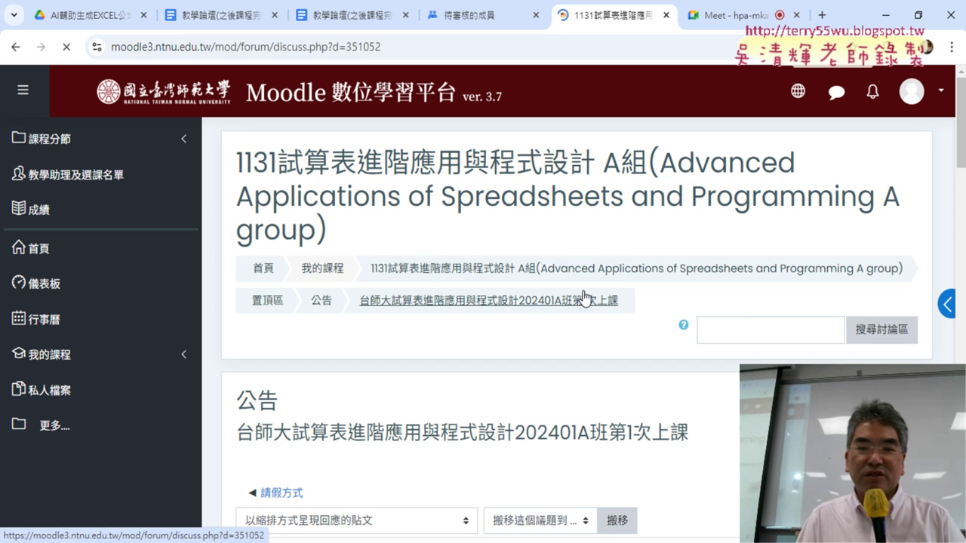
scroll(621, 297, "down", 2)
scroll(624, 295, "down", 3)
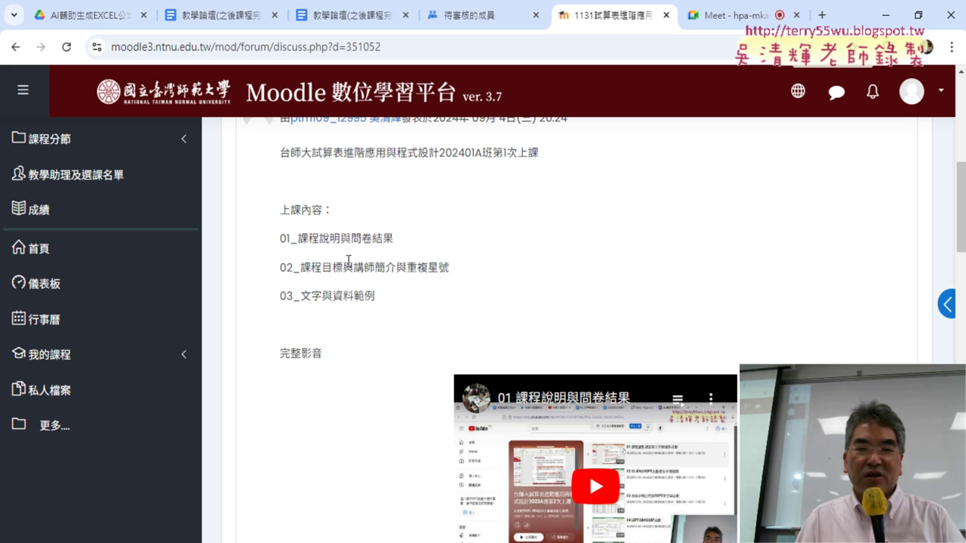
left_click_drag(280, 151, 398, 296)
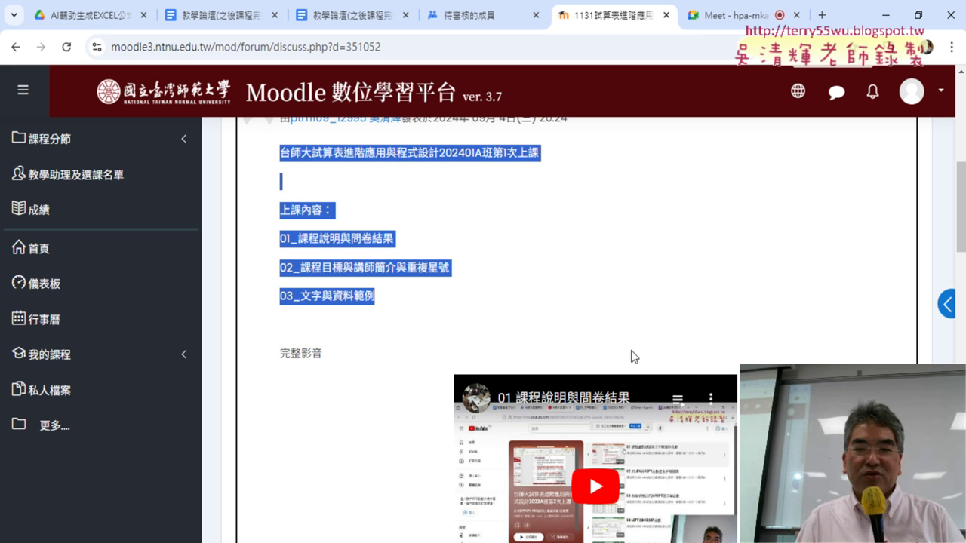
scroll(634, 354, "down", 2)
scroll(496, 282, "up", 1)
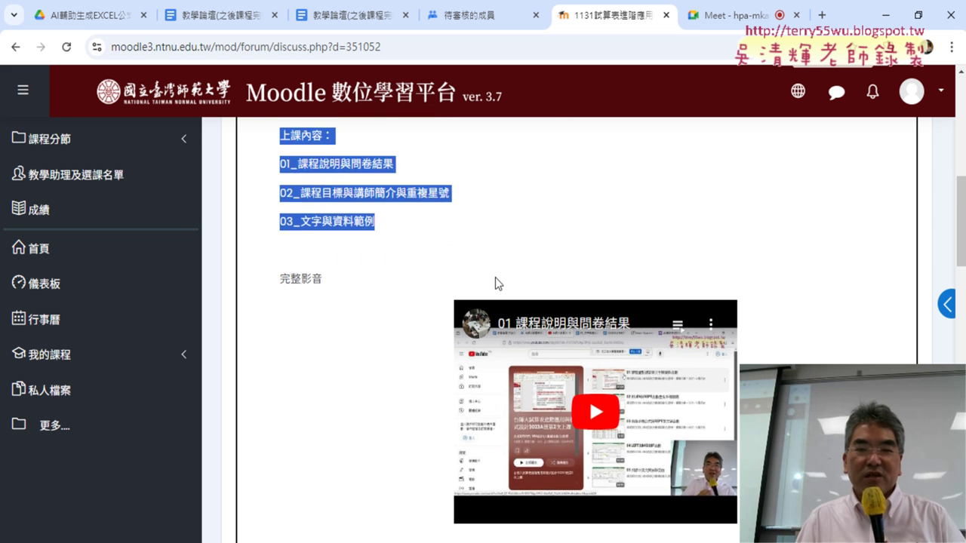
left_click(492, 247)
Highlight the three lesson lines 01–03 in the post, then minimize Chrome to return to Excel.
left_click_drag(394, 163, 299, 166)
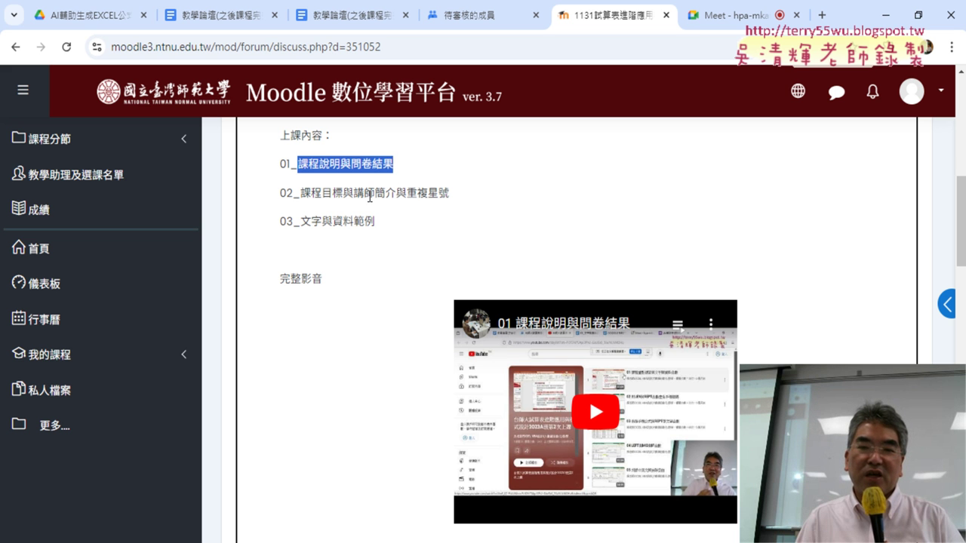
left_click_drag(450, 194, 300, 194)
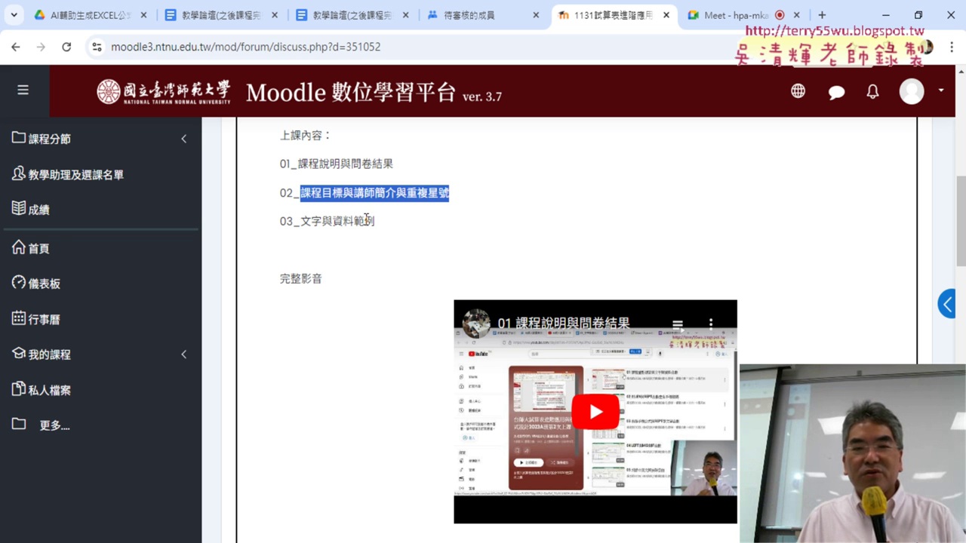
left_click_drag(376, 223, 303, 226)
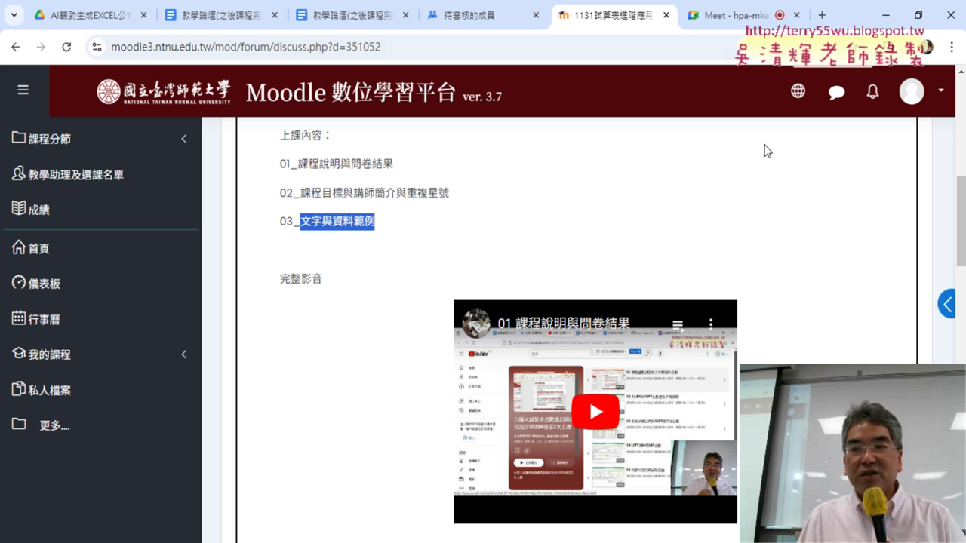
left_click(885, 13)
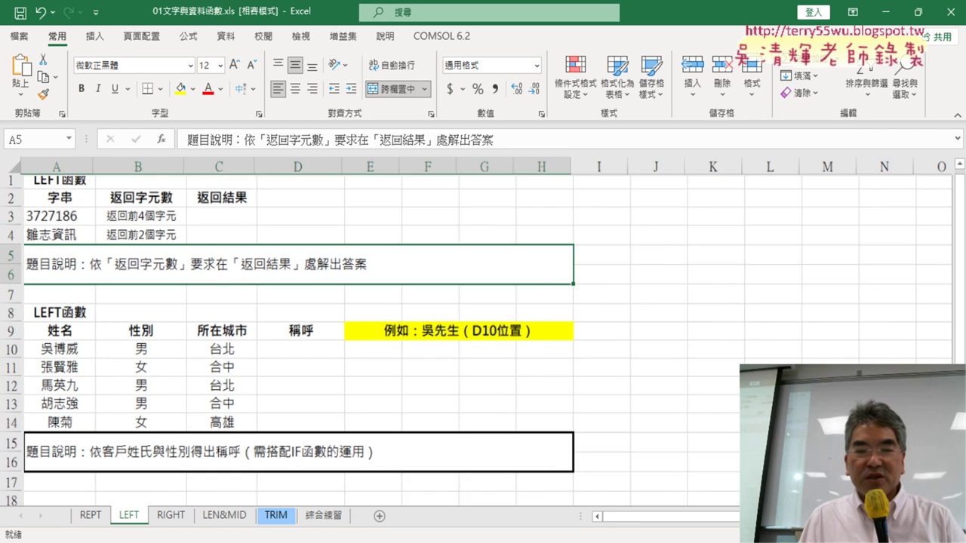
On the LEFT sheet, mark the first customer's name, gender and city and select 稱呼 cell D10.
scroll(634, 376, "up", 3, "ctrl")
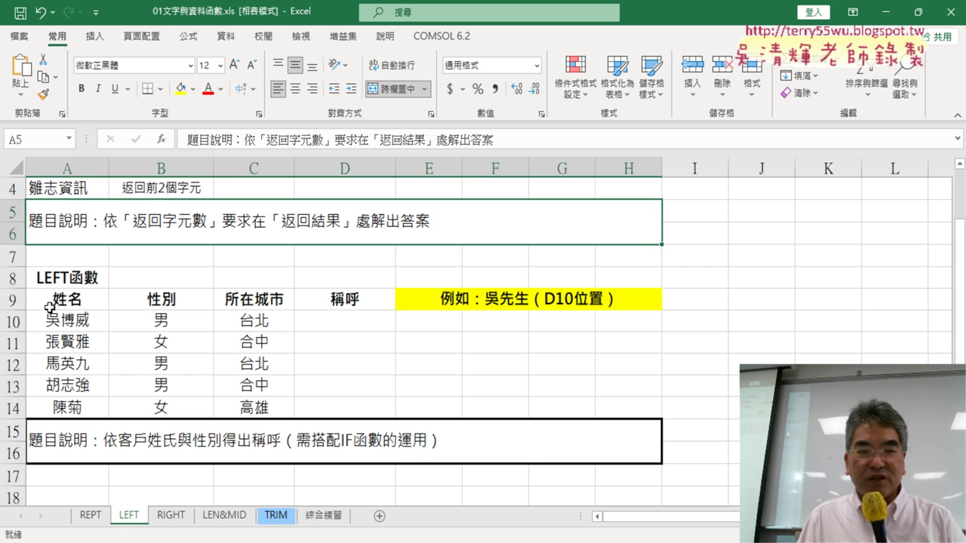
left_click_drag(51, 323, 352, 325)
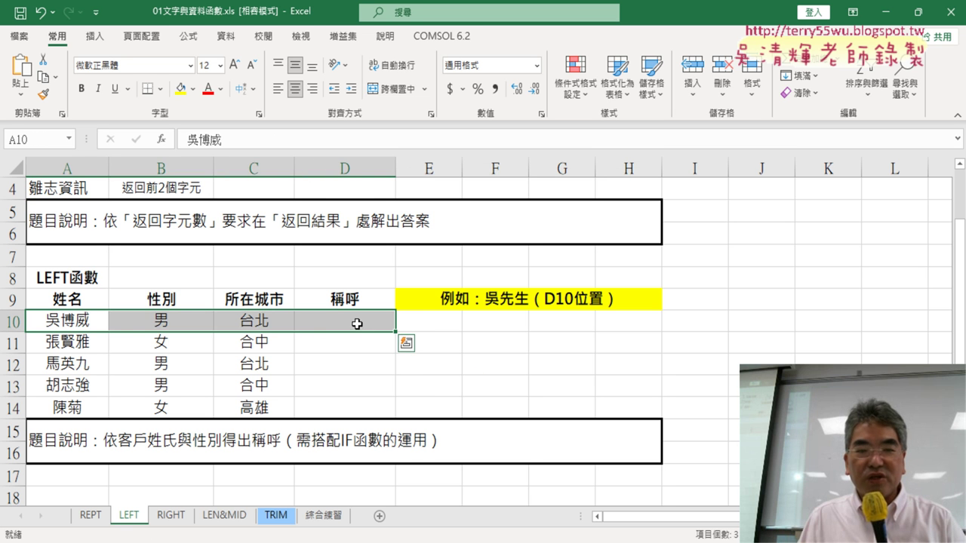
left_click(357, 323)
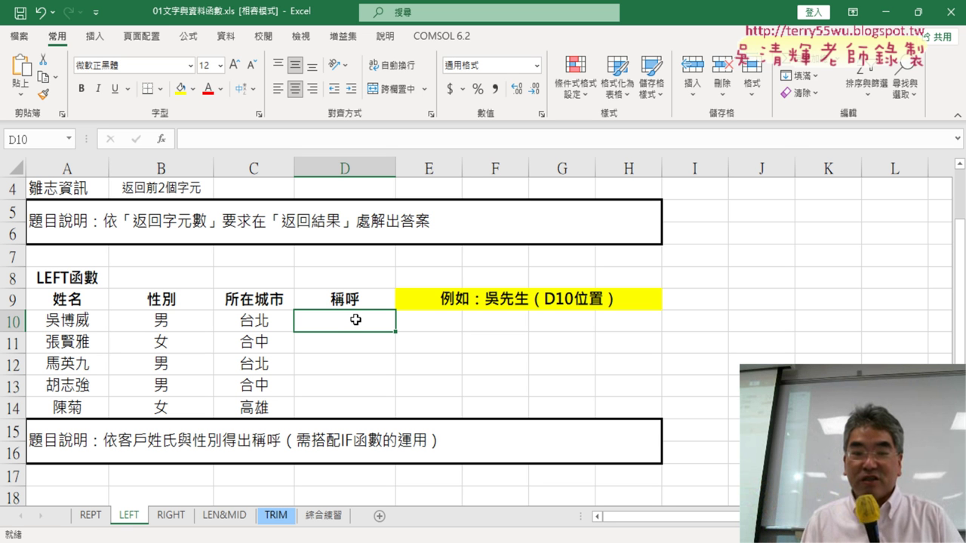
On the REPT sheet, select 等級 cell C3 and start an Insert Function formula.
left_click(89, 516)
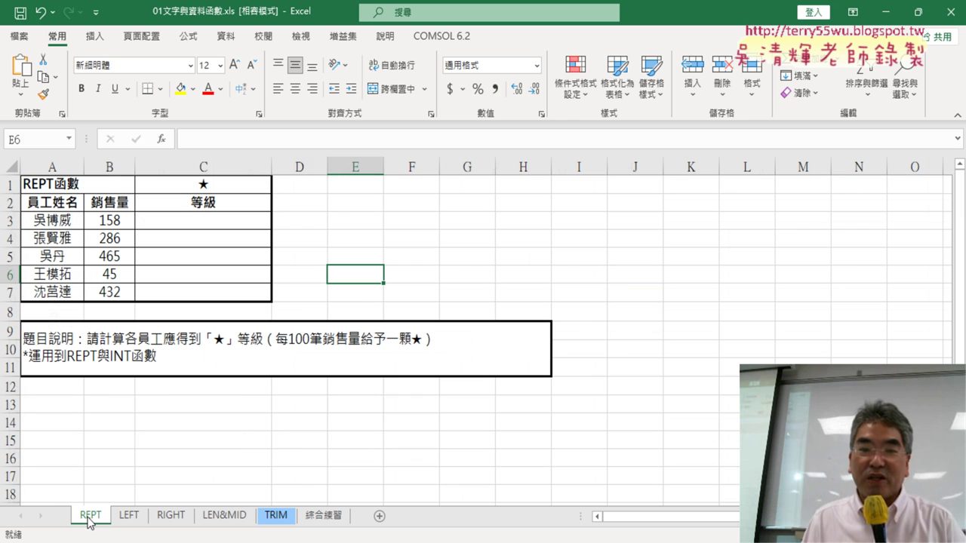
left_click(231, 225)
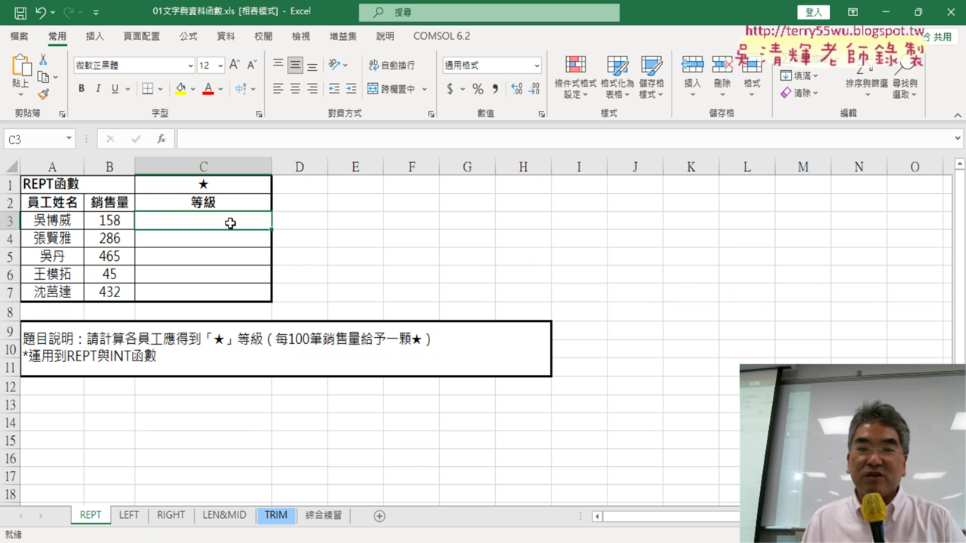
scroll(450, 275, "up", 3)
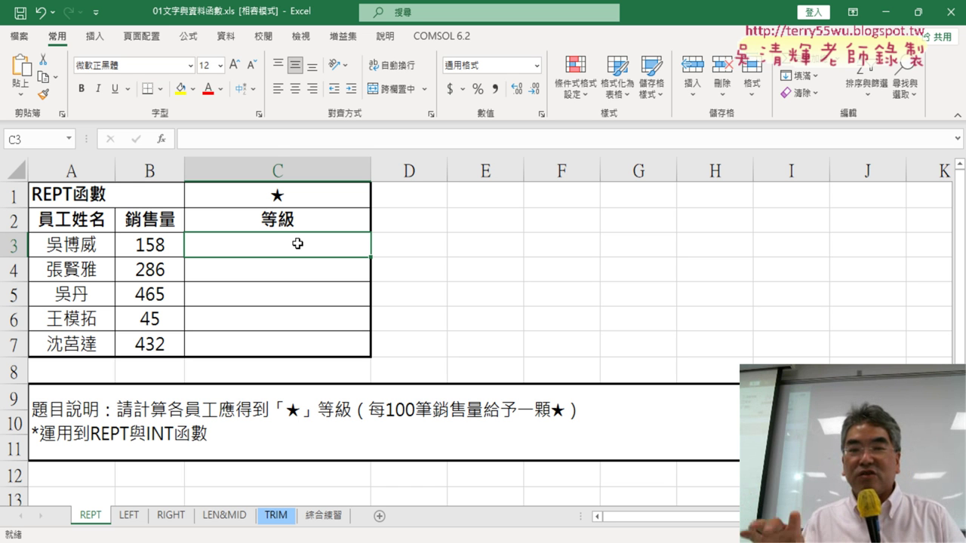
left_click(161, 139)
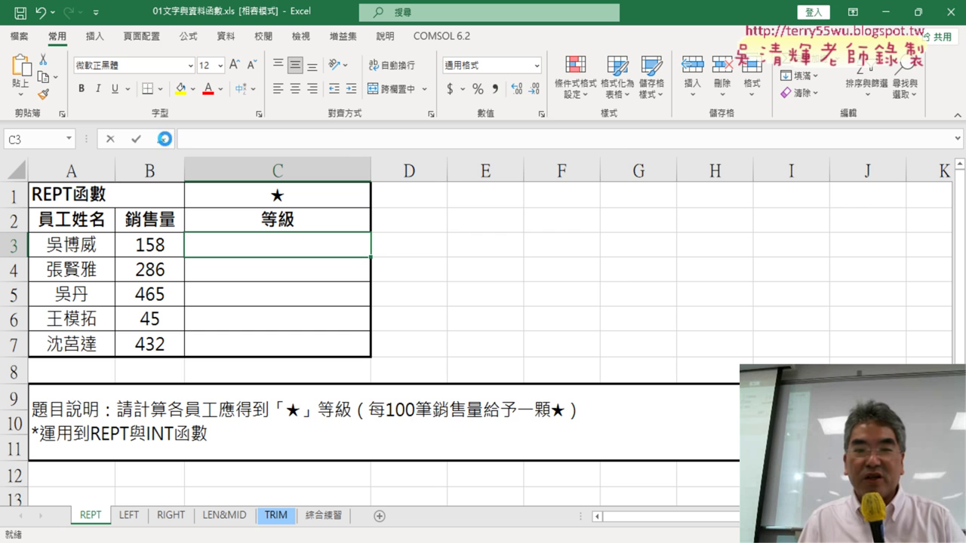
Filter Insert Function to the 文字 category and insert REPT into C3.
left_click(498, 196)
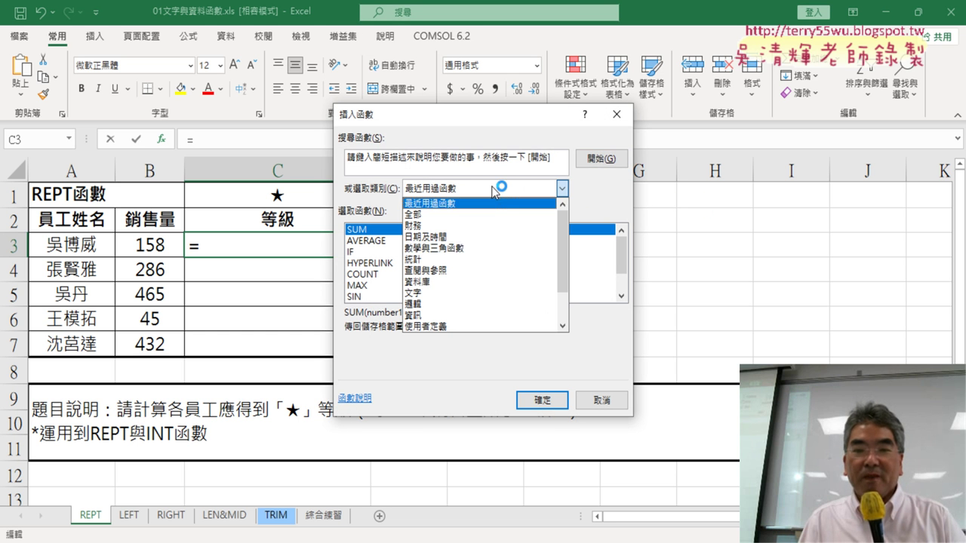
left_click(498, 293)
scroll(622, 283, "down", 5)
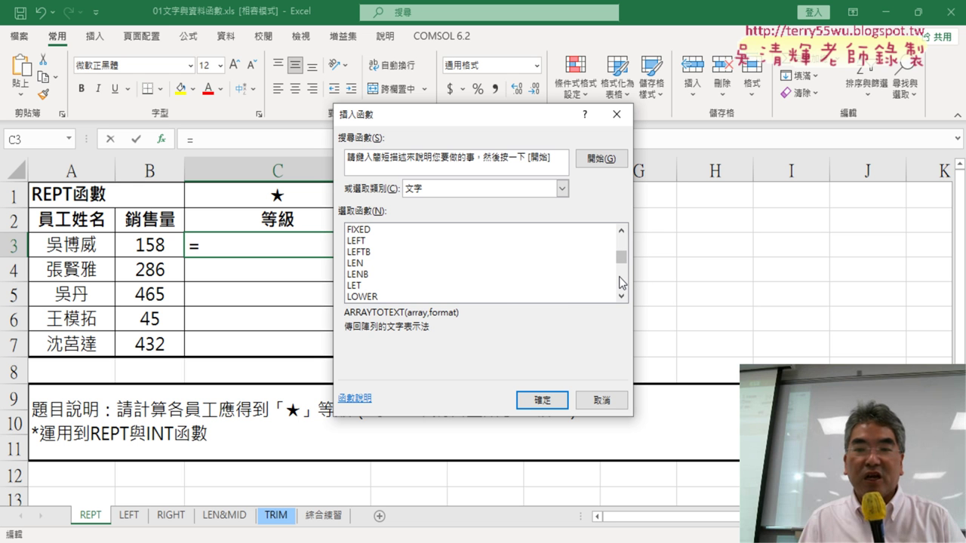
scroll(621, 283, "down", 2)
scroll(622, 287, "down", 2)
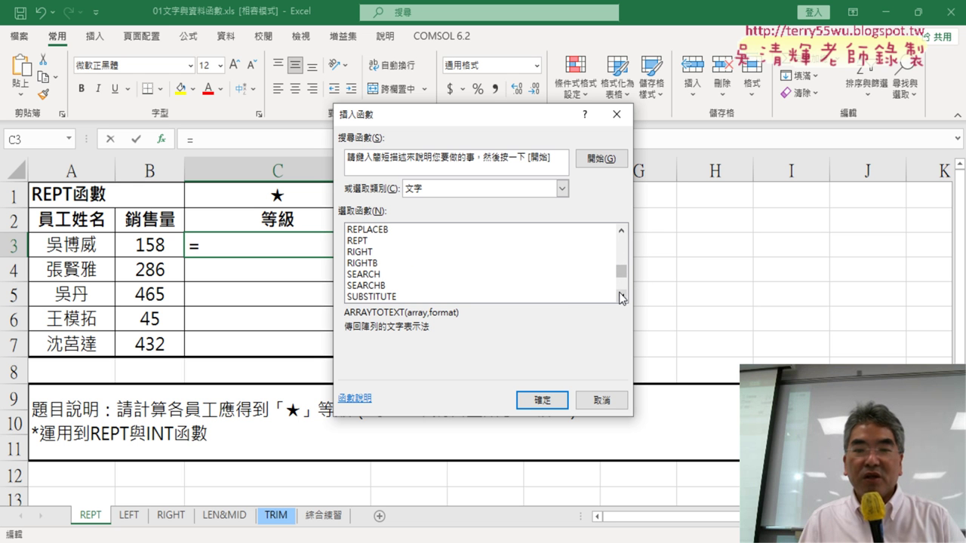
double_click(377, 241)
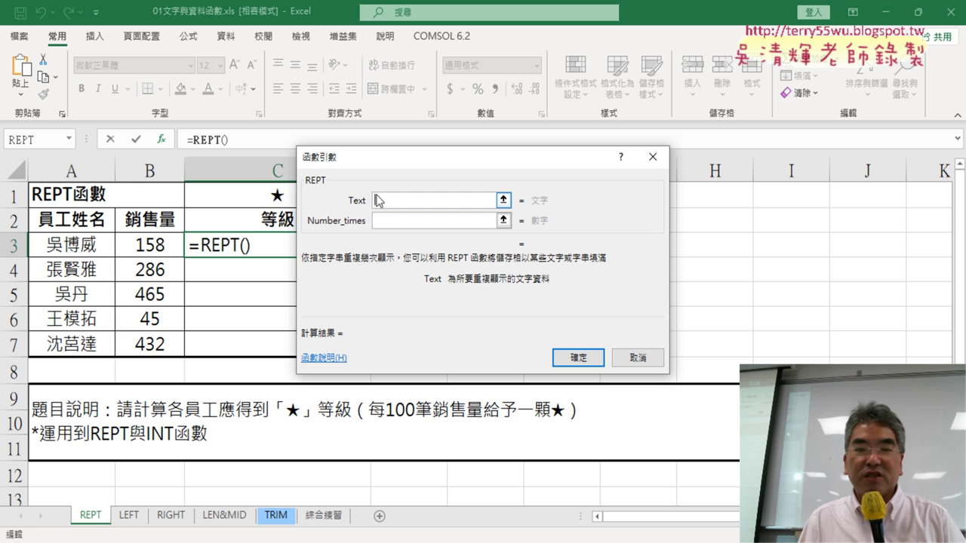
Set REPT's Text to C1 and Number_times to B3/100.
left_click(262, 198)
left_click(402, 215)
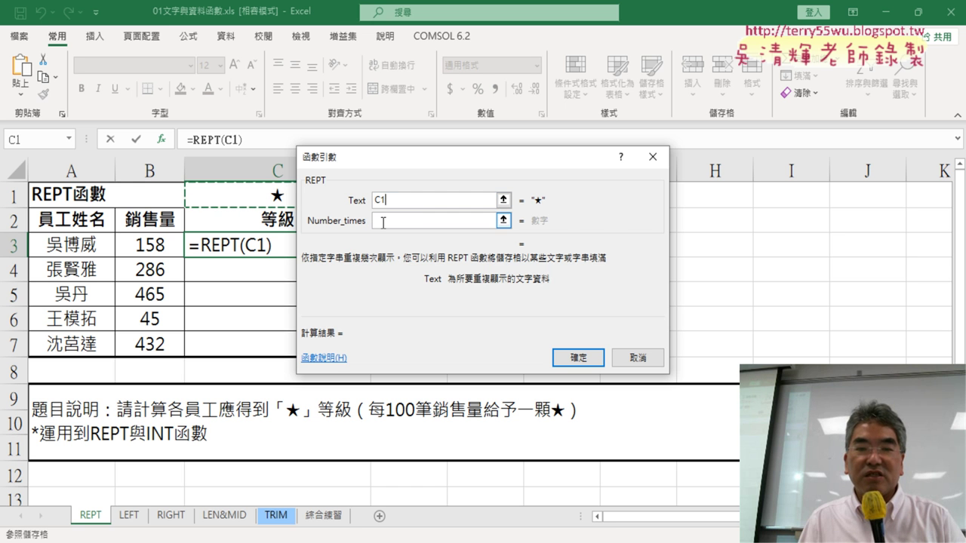
left_click(383, 221)
left_click(152, 244)
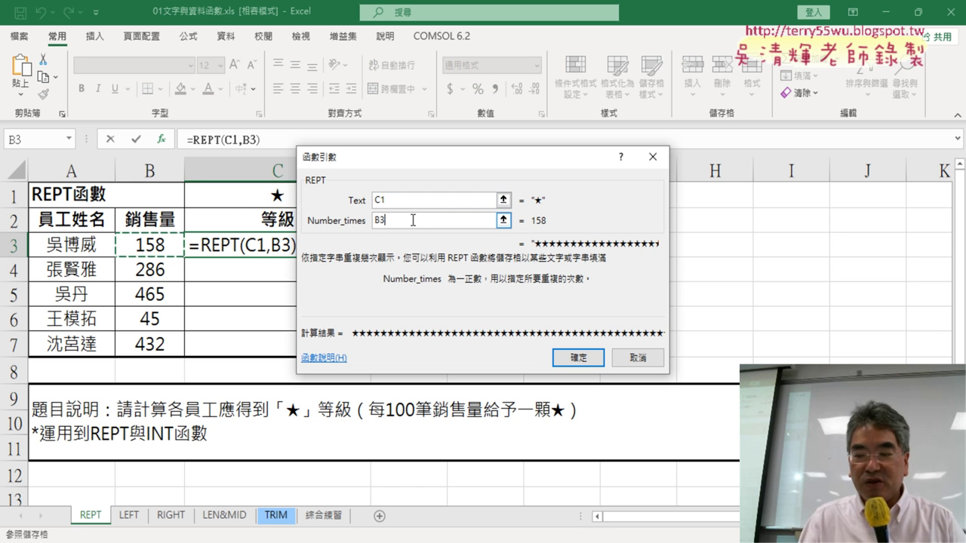
type("/100")
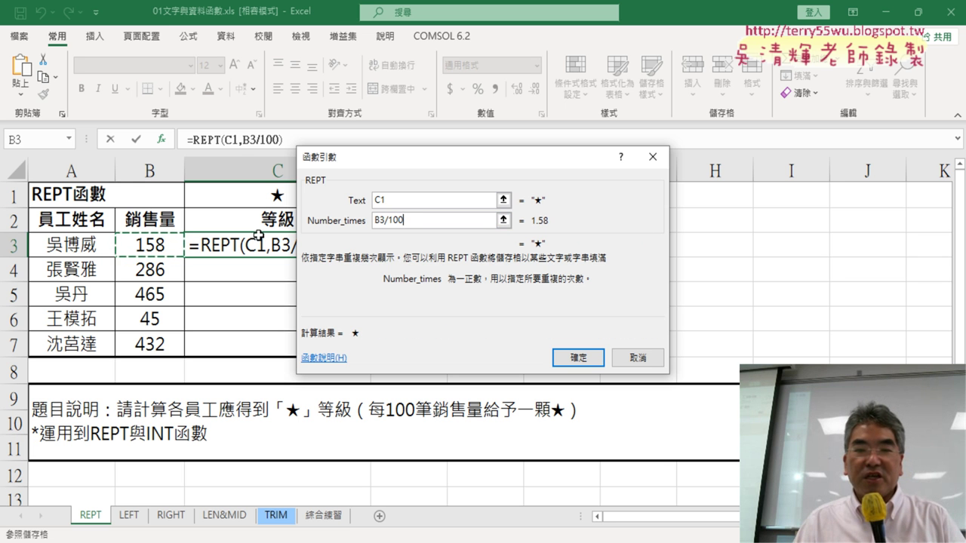
Annotate the draft =REPT(C1,B3/100) with red ink showing fill-down, then put the caret in C1.
left_click_drag(428, 164, 582, 176)
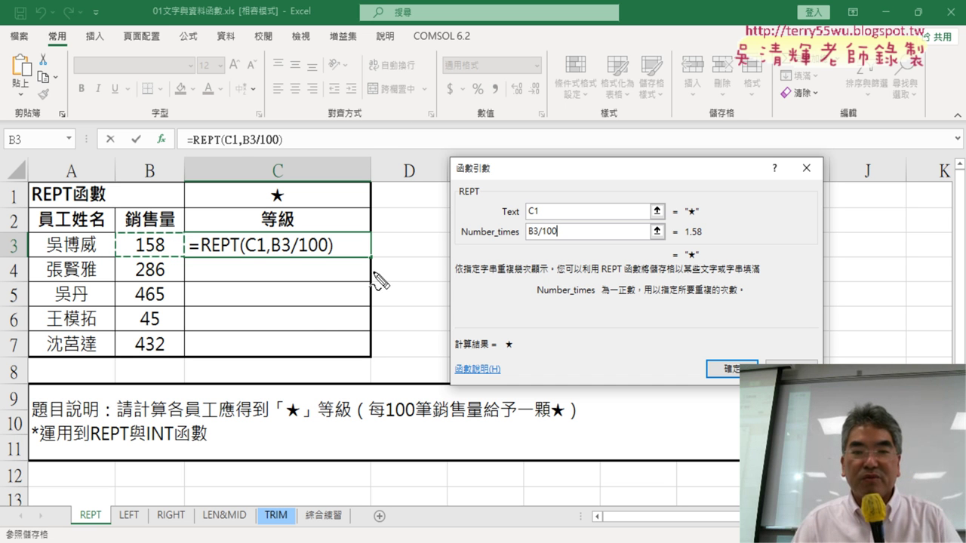
mouse_move(370, 246)
left_mouse_down()
mouse_move(367, 272)
mouse_move(353, 281)
left_mouse_up()
left_click_drag(278, 264, 279, 341)
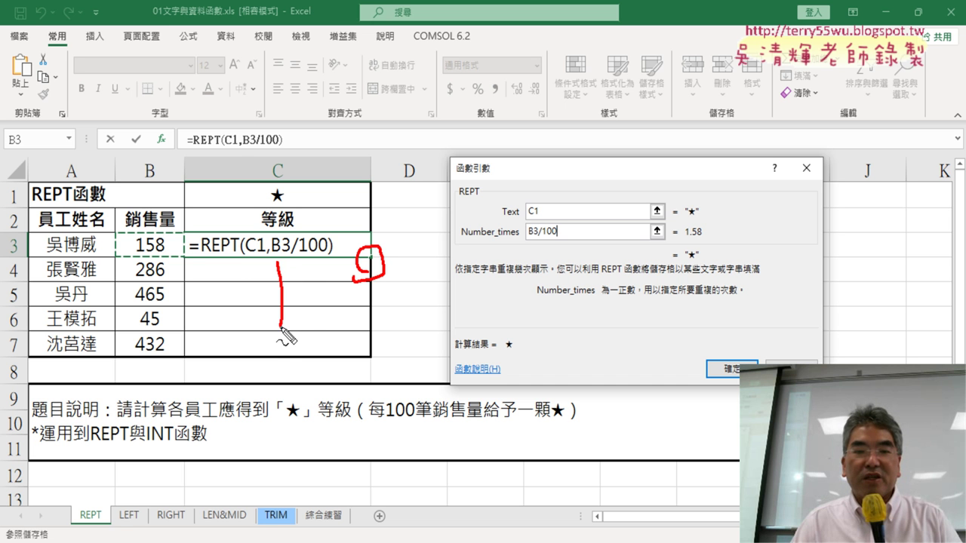
left_click_drag(265, 309, 302, 316)
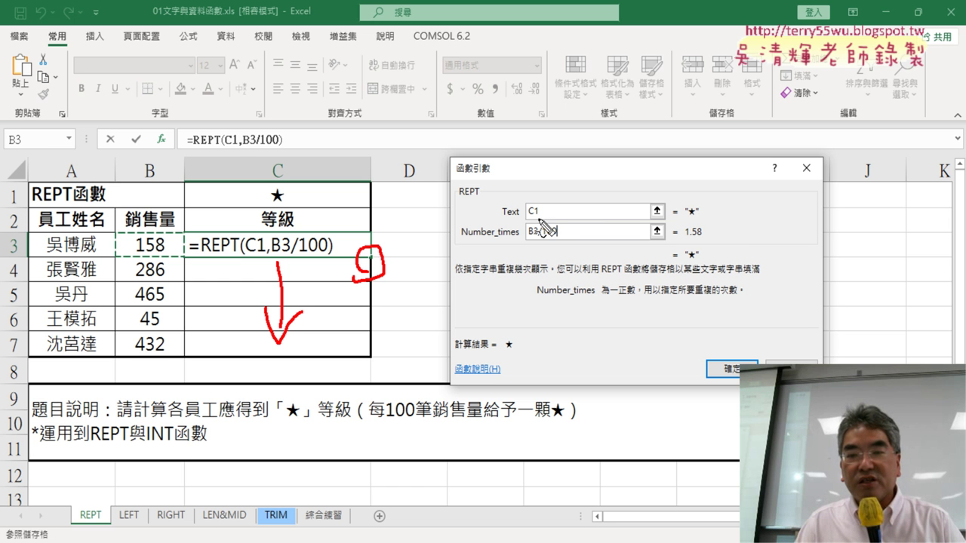
left_click_drag(528, 220, 538, 218)
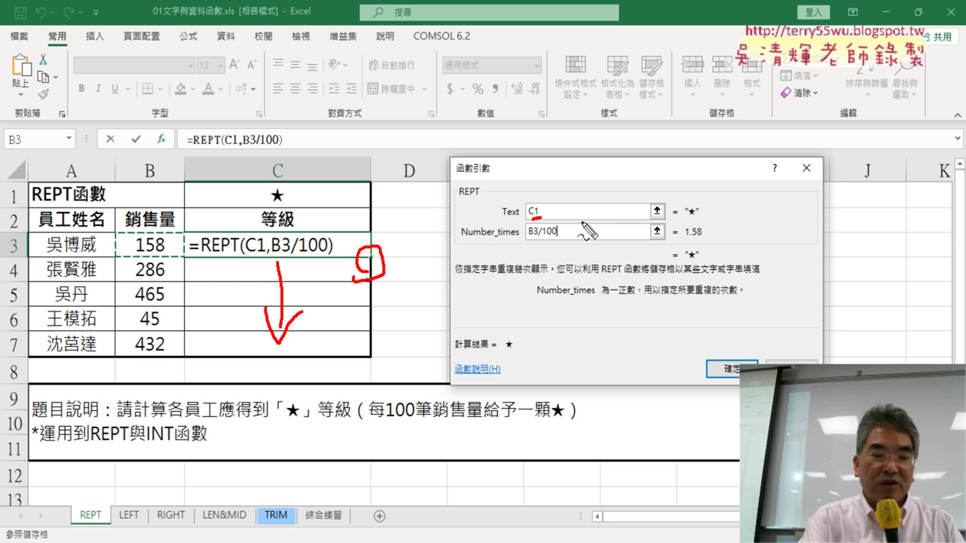
key("Escape")
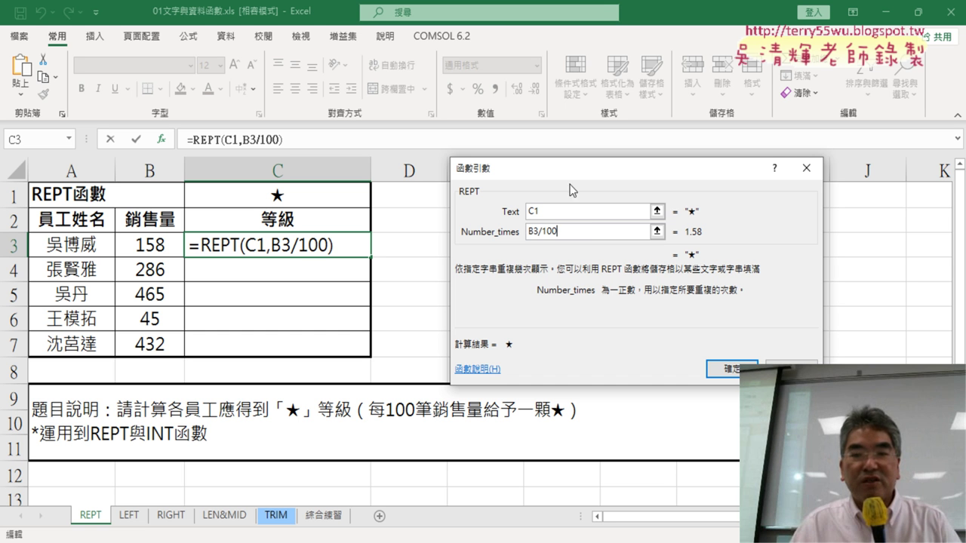
left_click(543, 211)
left_click(532, 212)
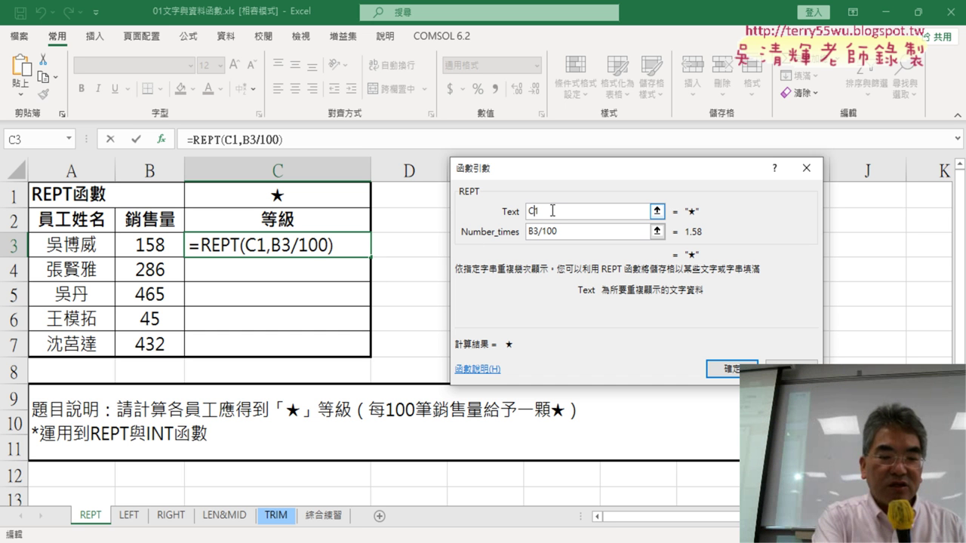
Lock the star reference to C$1, confirm =REPT(C$1,B3/100), and fill it down to C7.
key("F4")
key("F4")
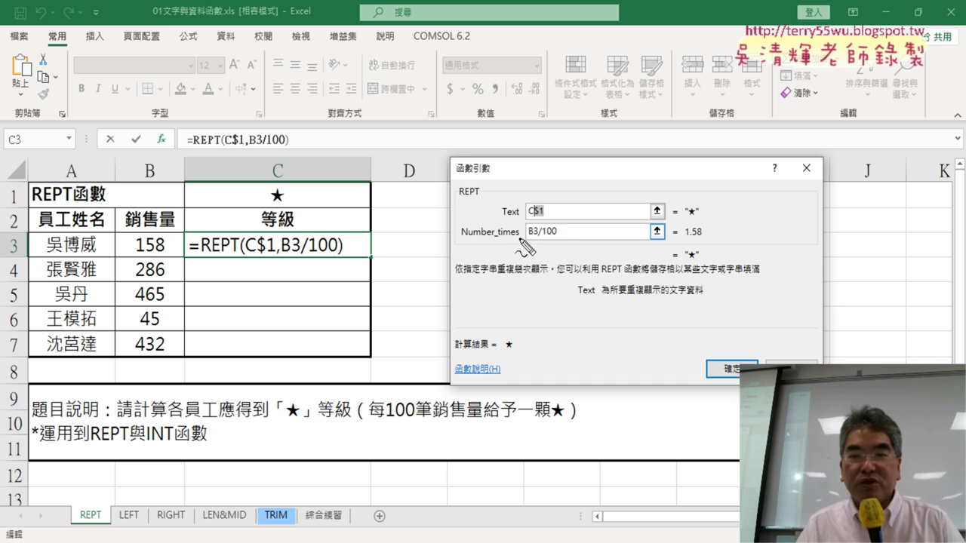
left_click_drag(555, 220, 532, 222)
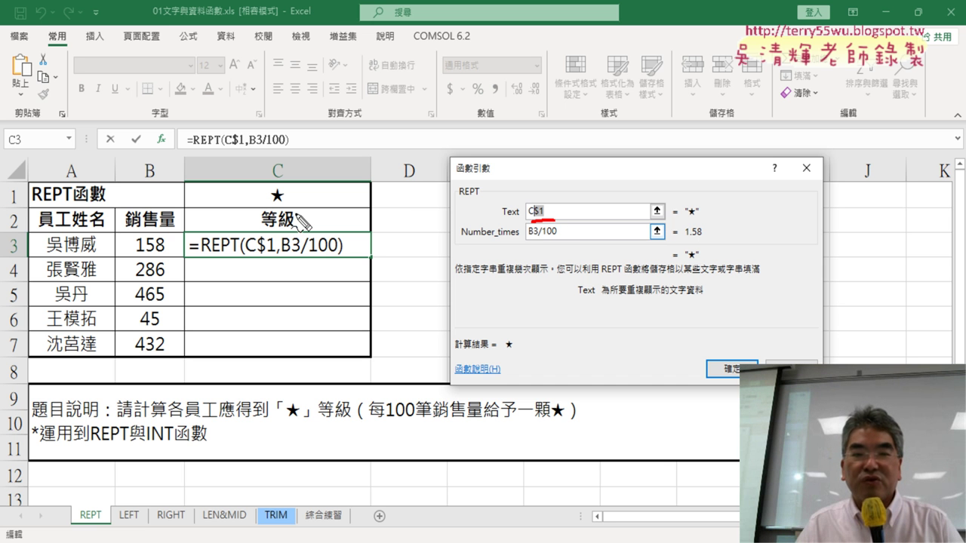
mouse_move(291, 207)
left_mouse_down()
mouse_move(263, 181)
mouse_move(295, 206)
left_mouse_up()
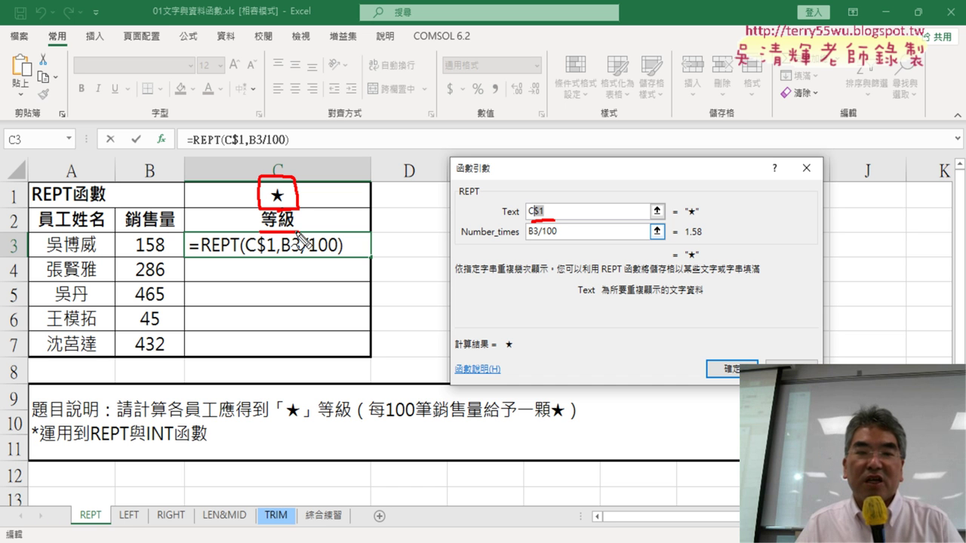
left_click_drag(299, 232, 261, 233)
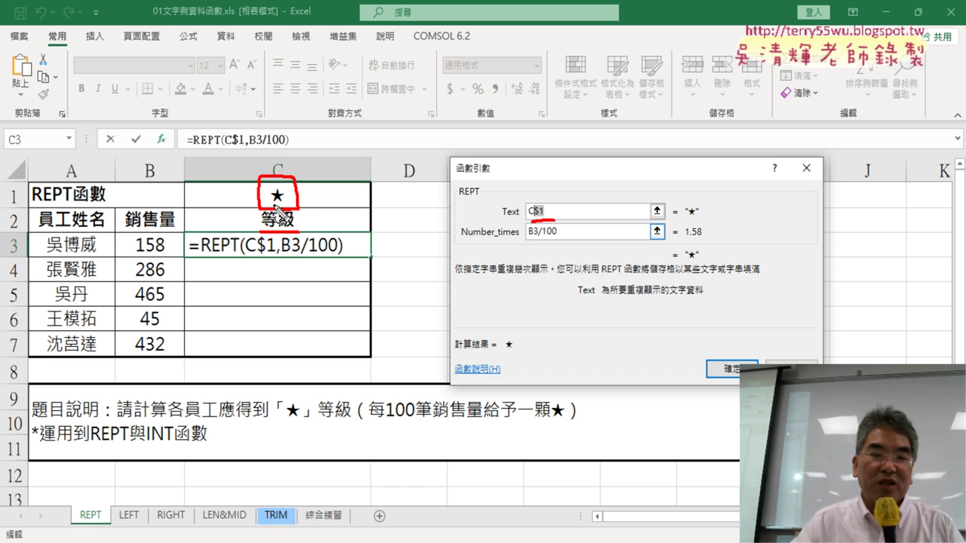
key("Escape")
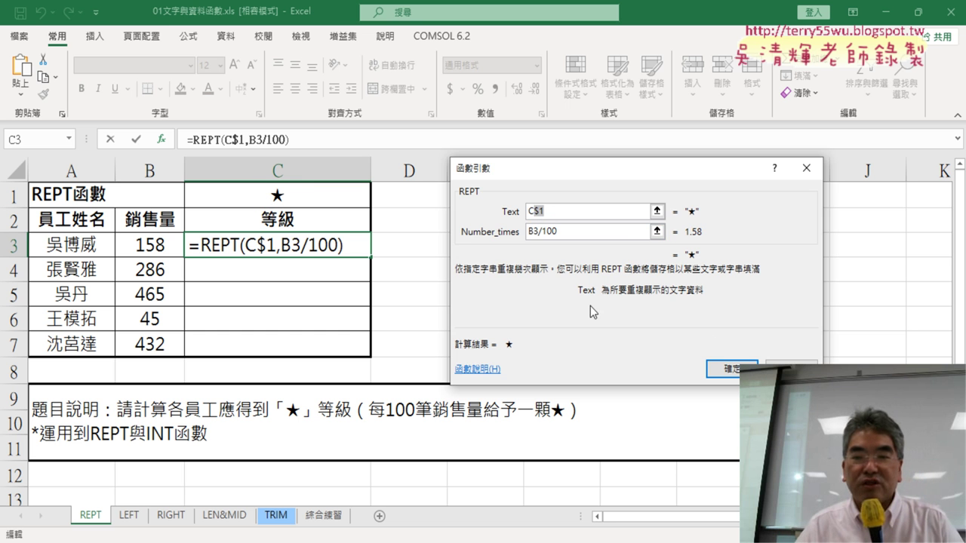
left_click(728, 369)
left_click_drag(370, 257, 370, 354)
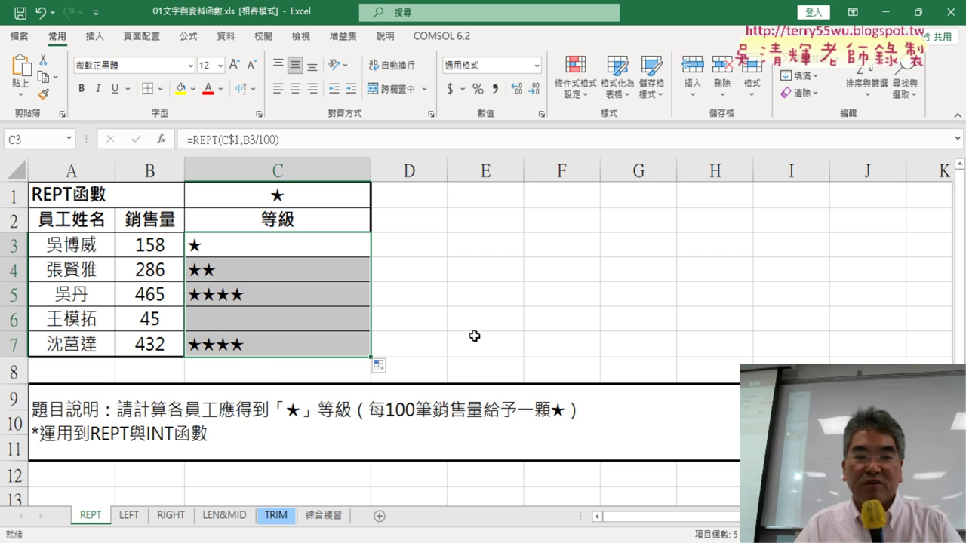
On the LEFT sheet, insert =LEFT(A10,1) into D10 with Text A10 and Num_chars 1.
left_click(133, 519)
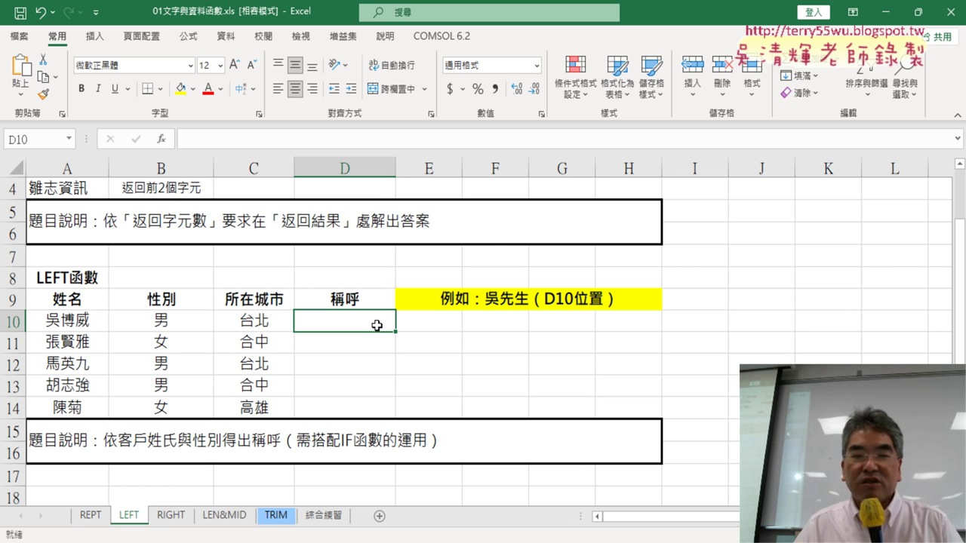
left_click(161, 140)
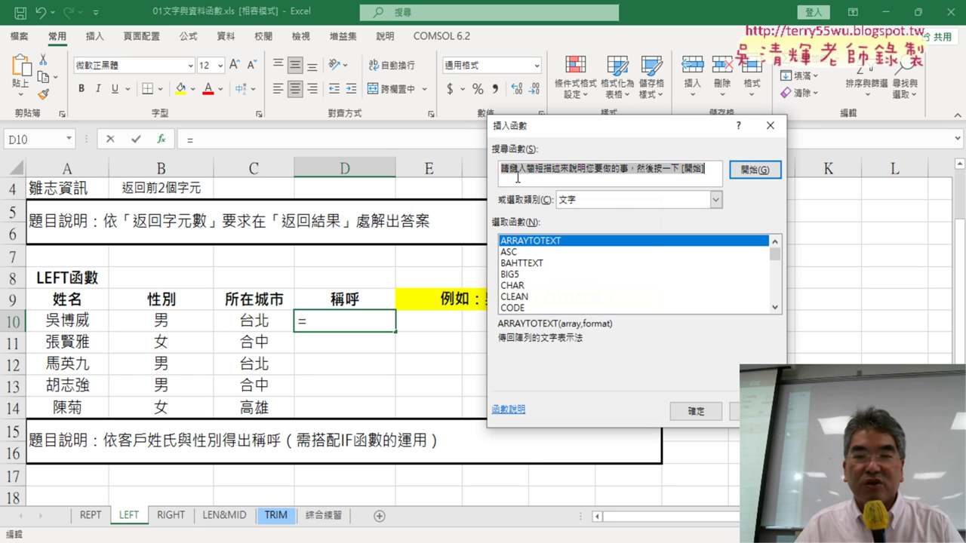
left_click(775, 308)
left_click(775, 307)
left_click(775, 307)
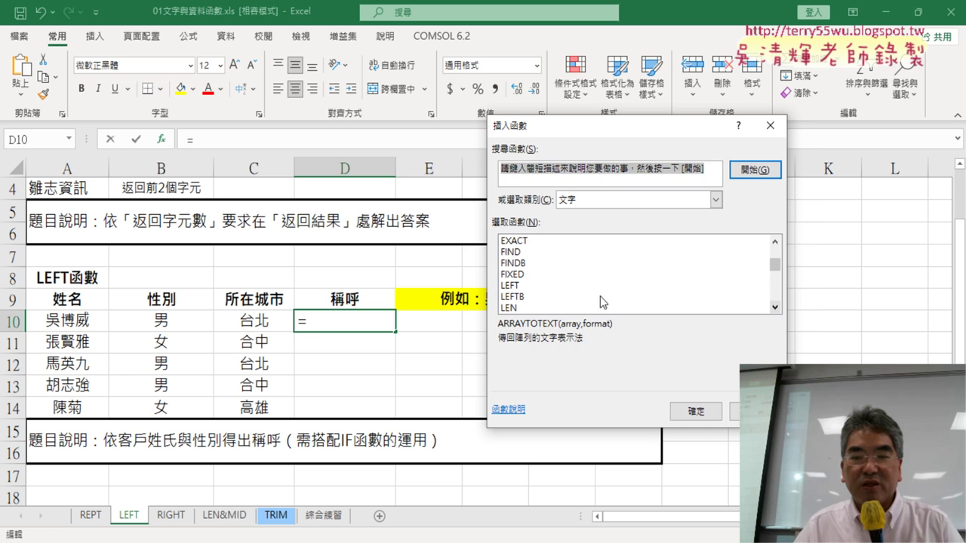
double_click(560, 287)
left_click(69, 320)
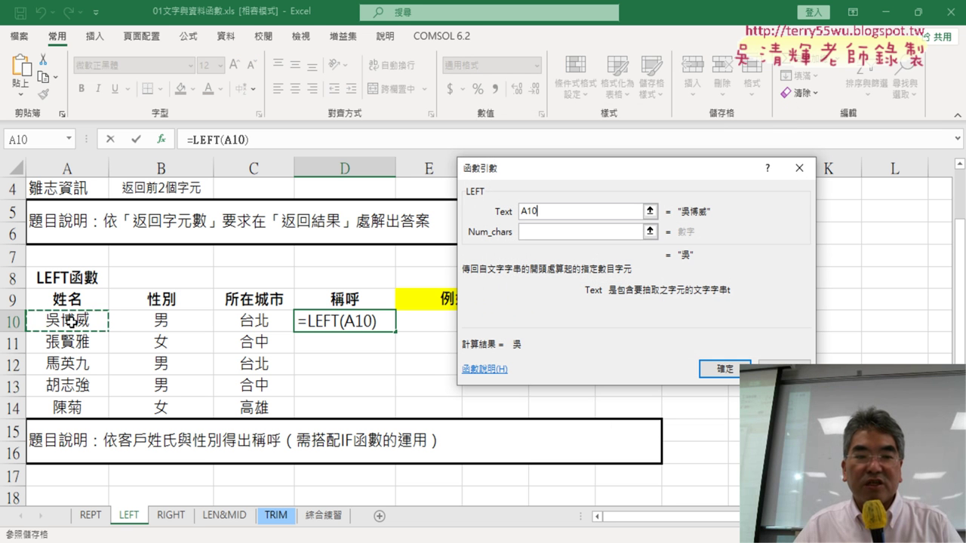
left_click(545, 232)
type("1")
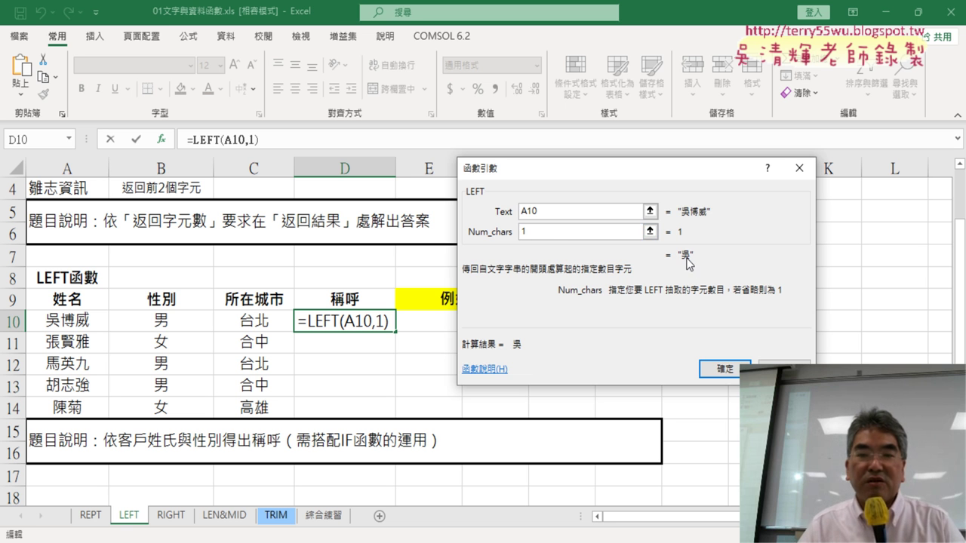
left_click(731, 371)
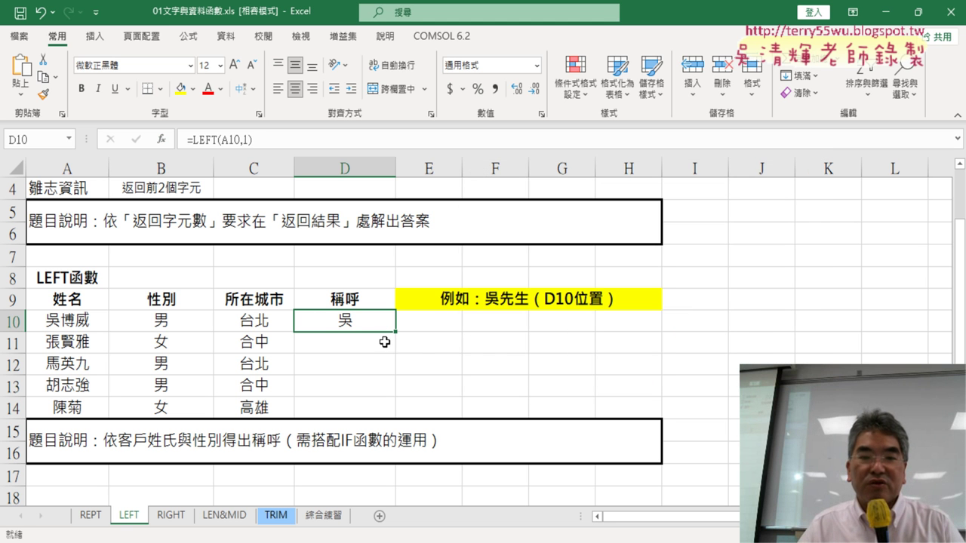
Append &"先生" to D10's formula and fill it down to D14, giving 吳先生 through 陳先生.
left_click(418, 133)
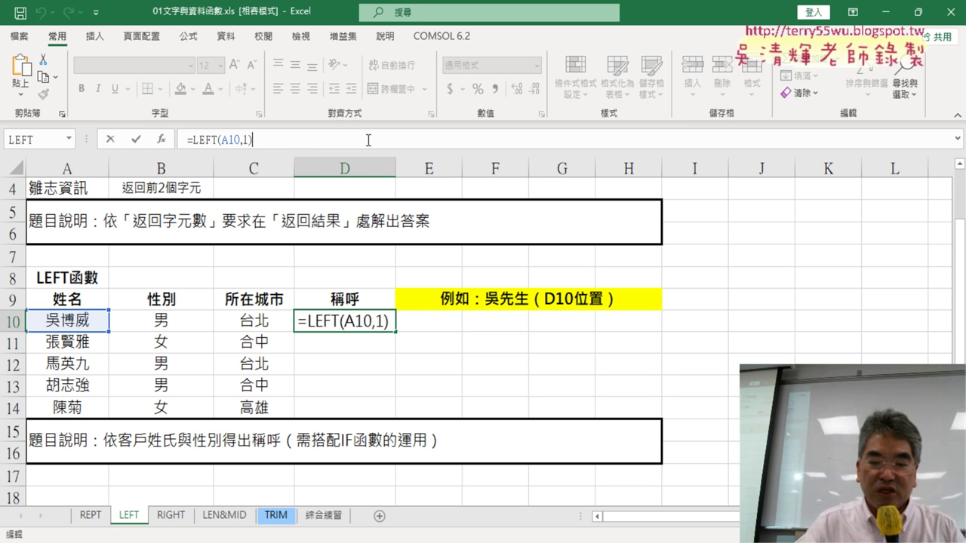
type("&\"ㄒㄧ")
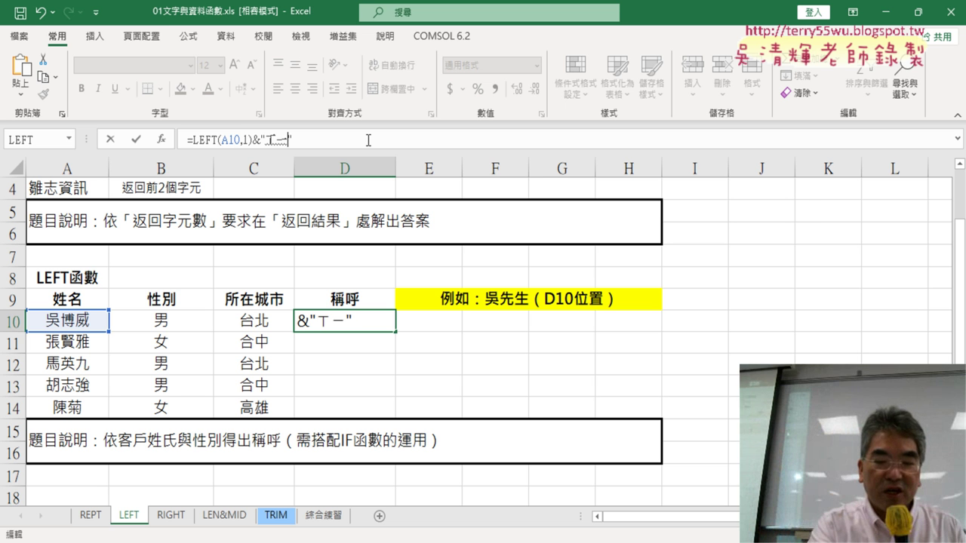
type("先生")
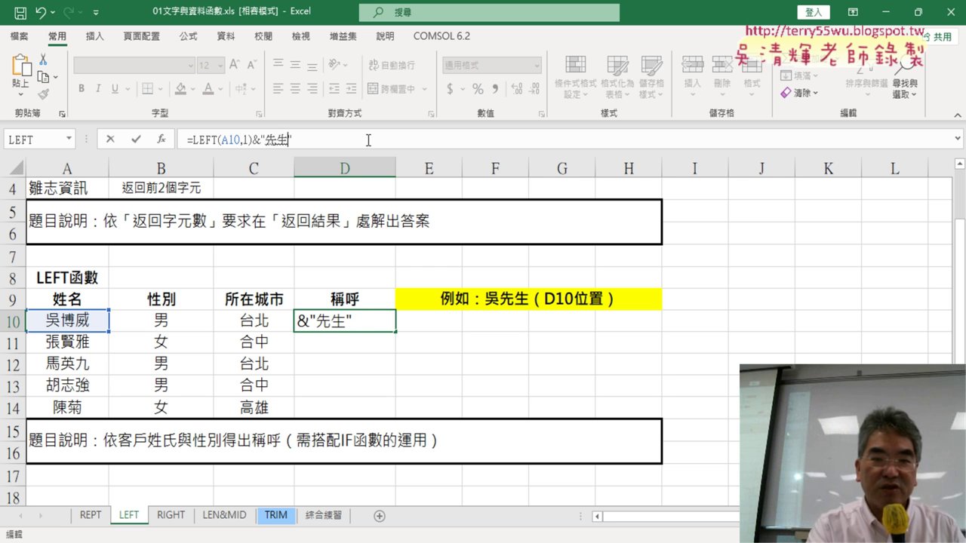
left_click(136, 140)
left_click_drag(394, 330, 395, 417)
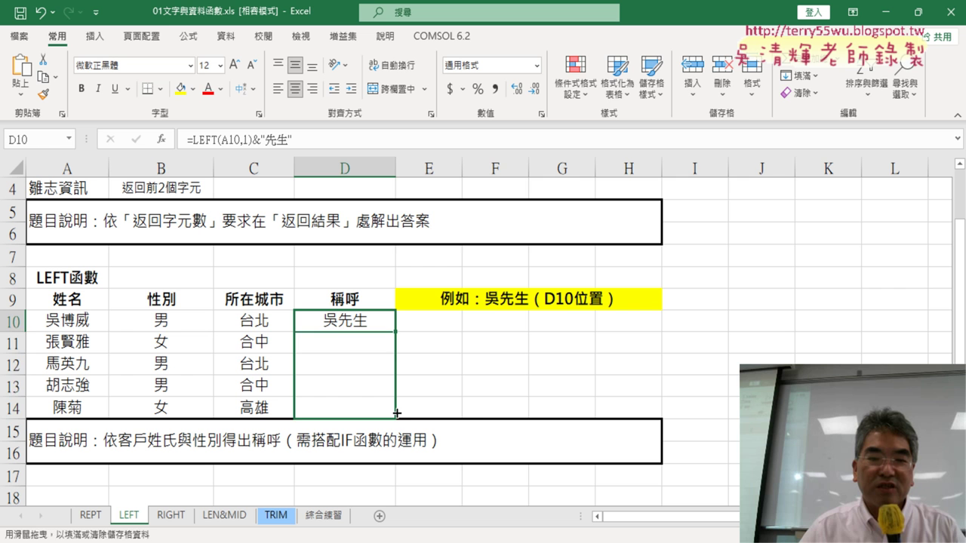
left_click(354, 345)
left_click(372, 317)
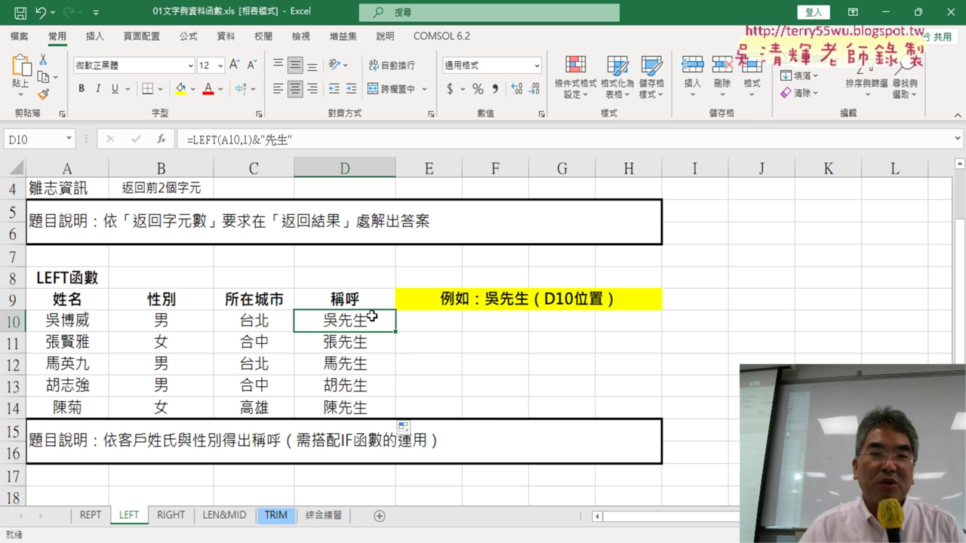
left_click(263, 139)
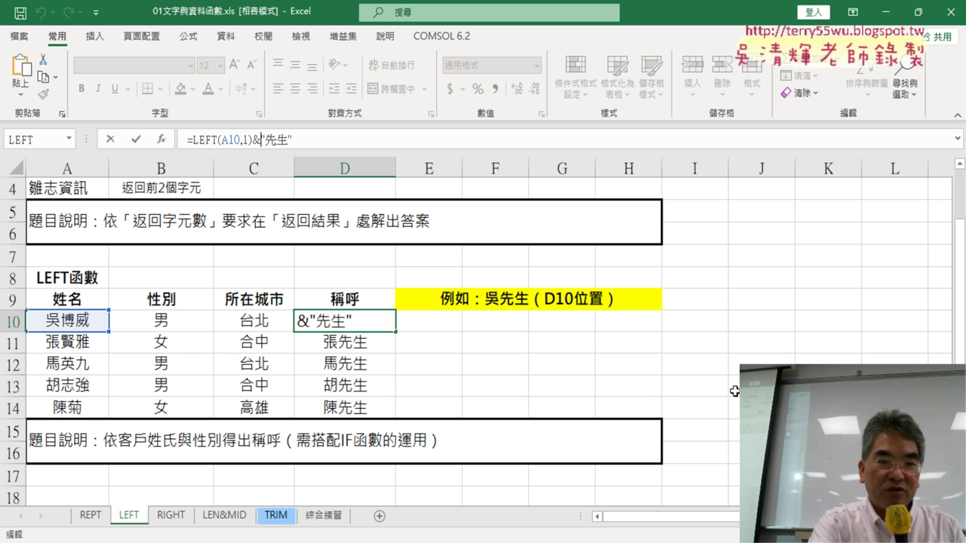
Cut "先生" from D10's formula, leaving =LEFT(A10,1)&, and open Insert Function.
type("i")
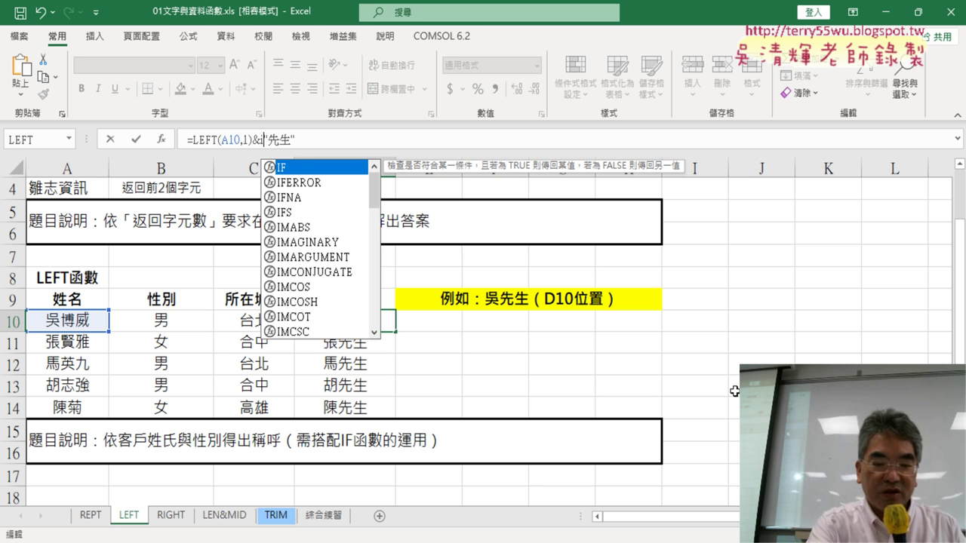
type("f")
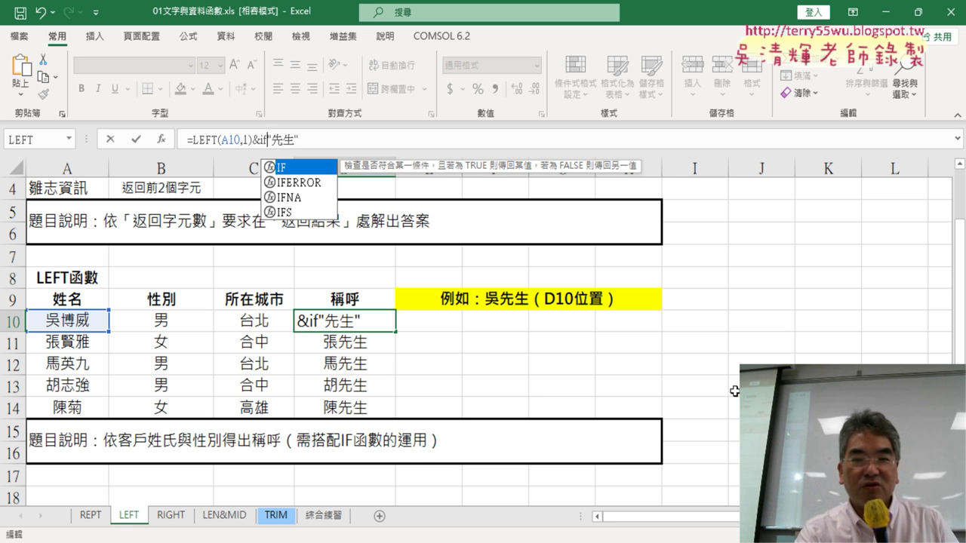
key("BackSpace")
key("BackSpace")
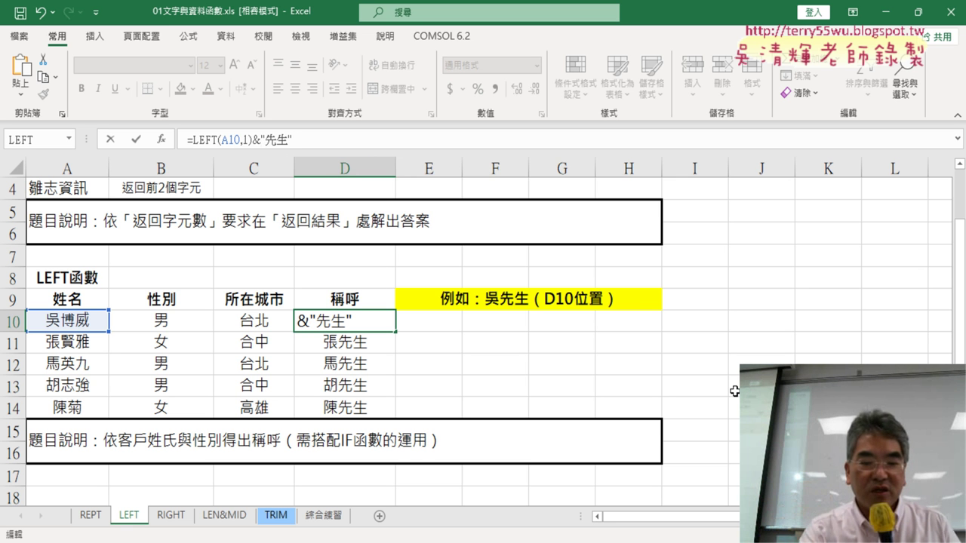
type("i")
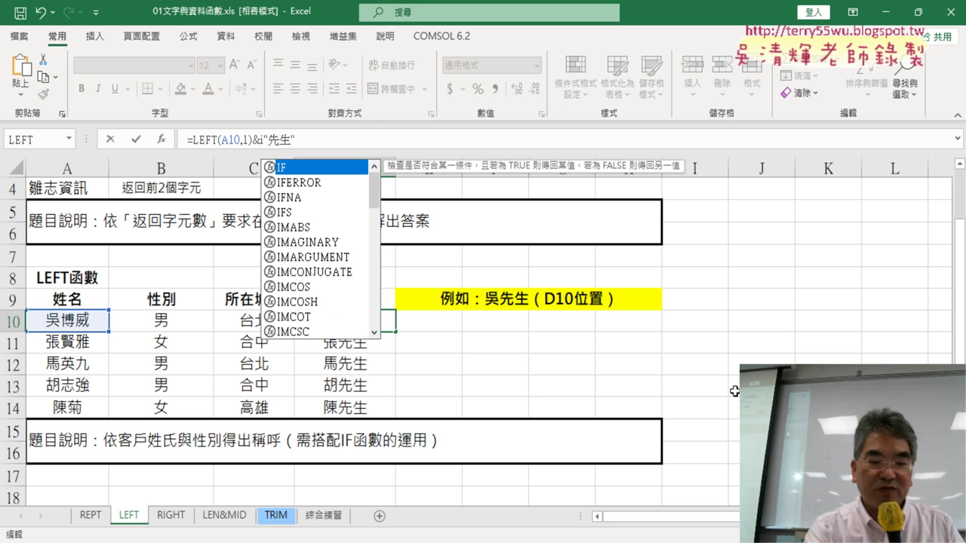
type("f")
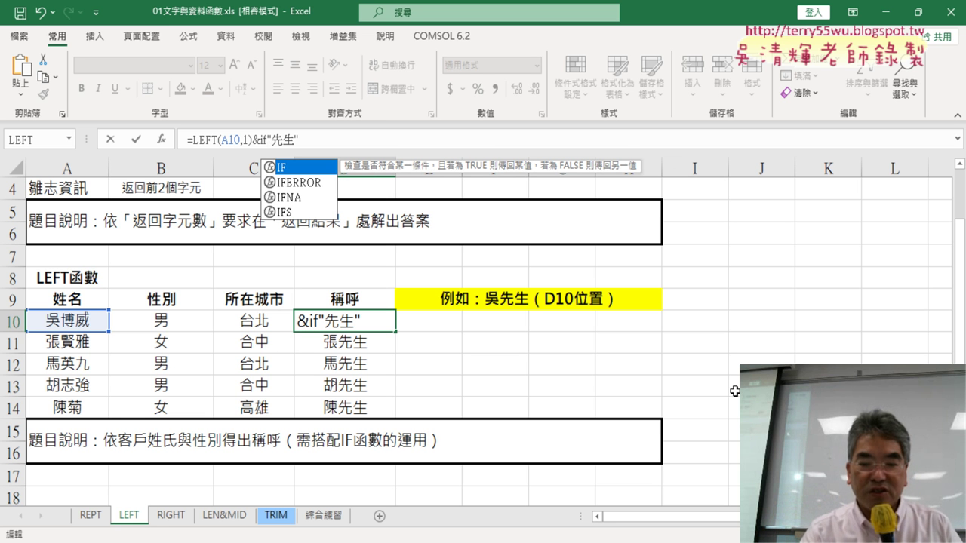
type("(")
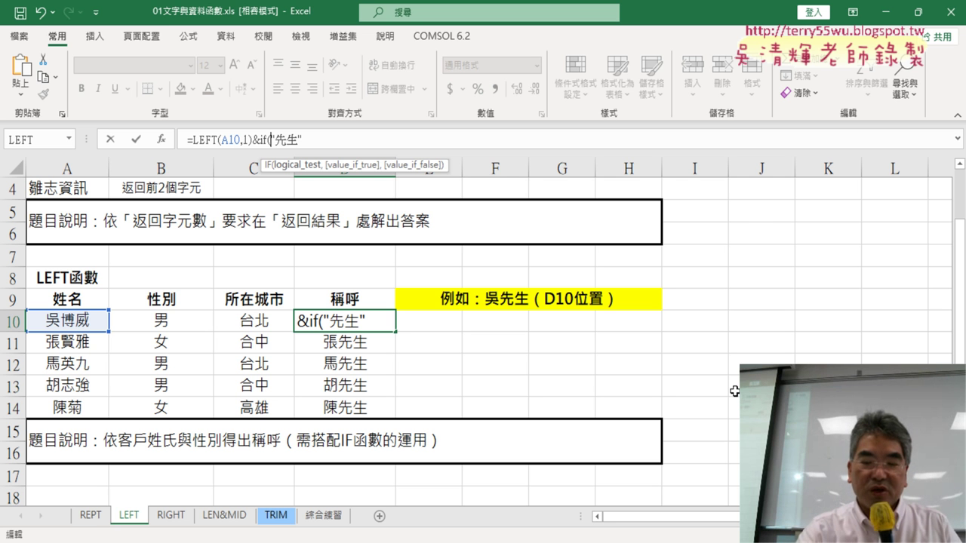
key("BackSpace")
key("BackSpace")
key("BackSpace")
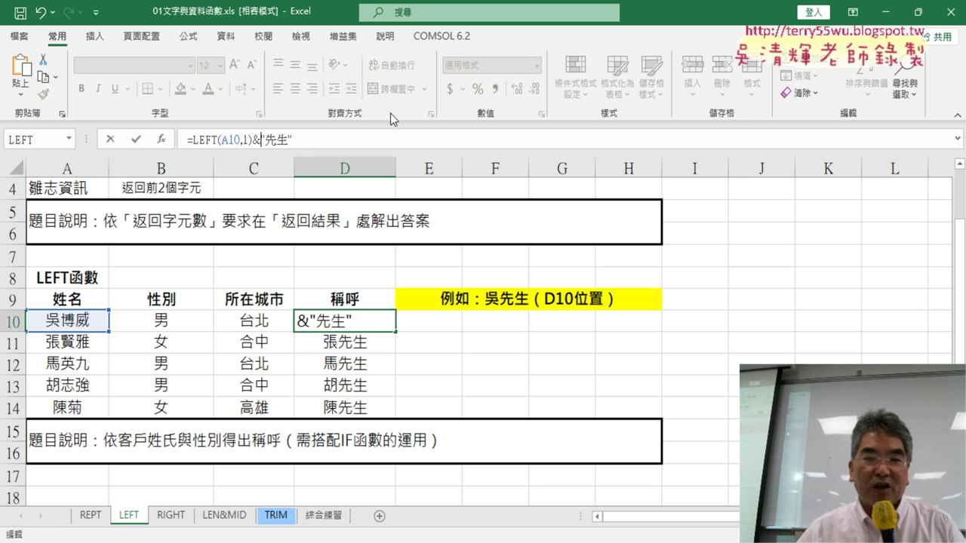
left_click_drag(301, 142, 262, 140)
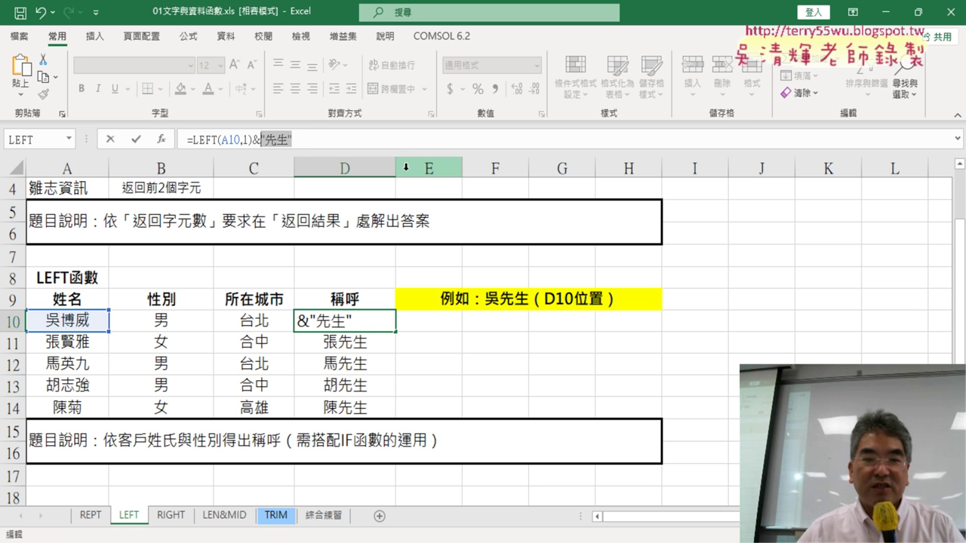
right_click(276, 139)
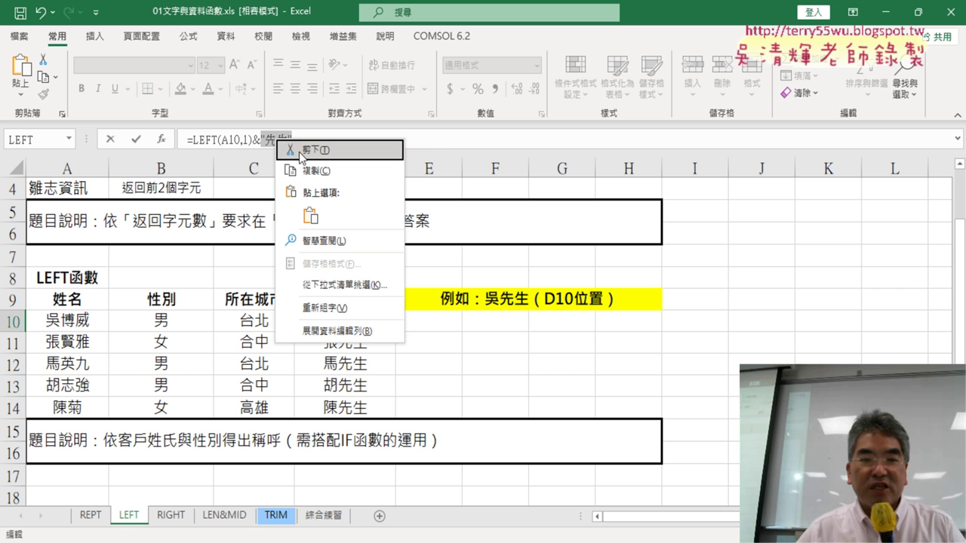
left_click(323, 151)
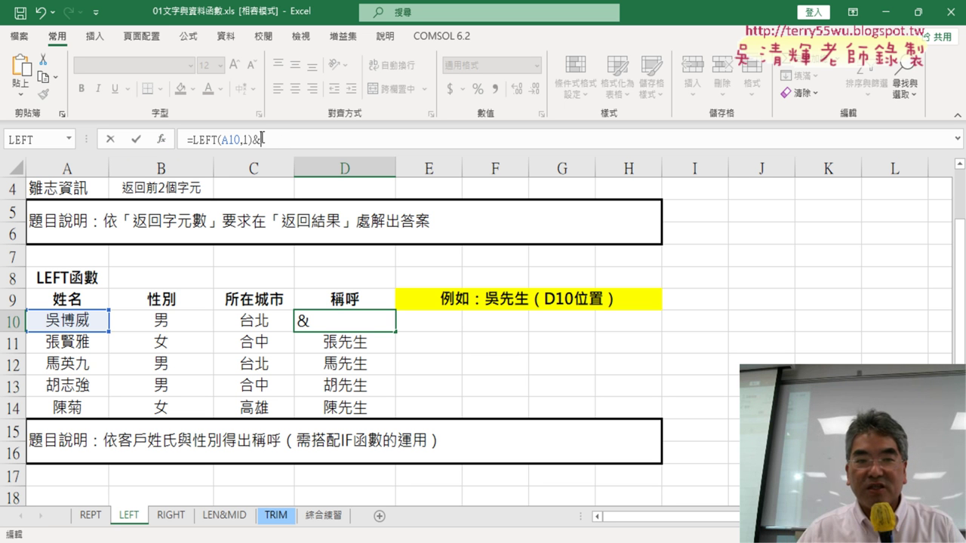
left_click(162, 139)
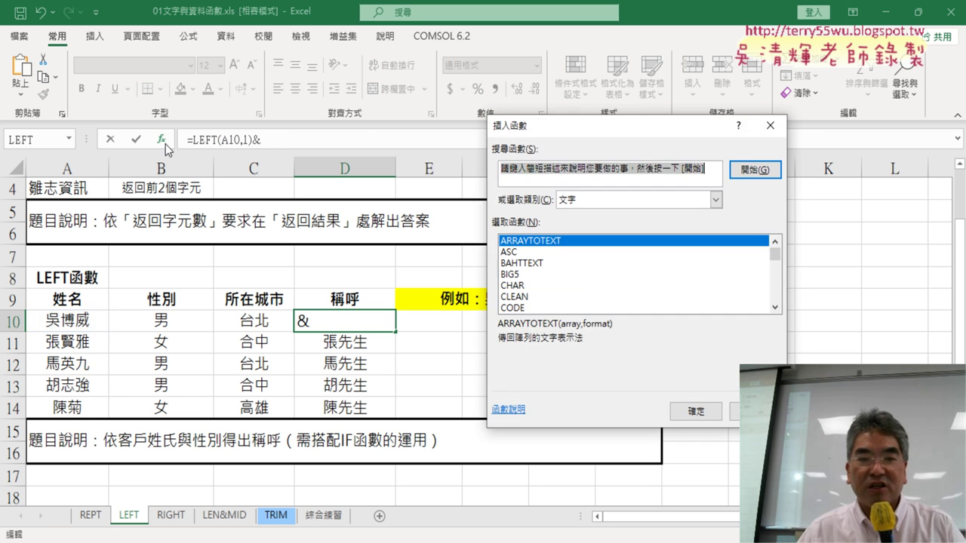
Add IF from the 邏輯 category after =LEFT(A10,1)& in D10's formula.
left_click(651, 204)
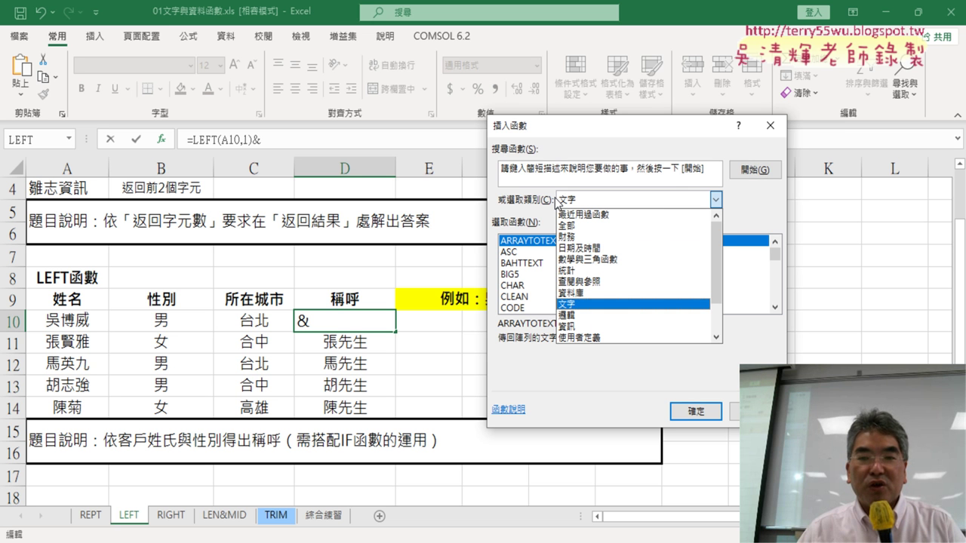
left_click(571, 316)
left_click(501, 263)
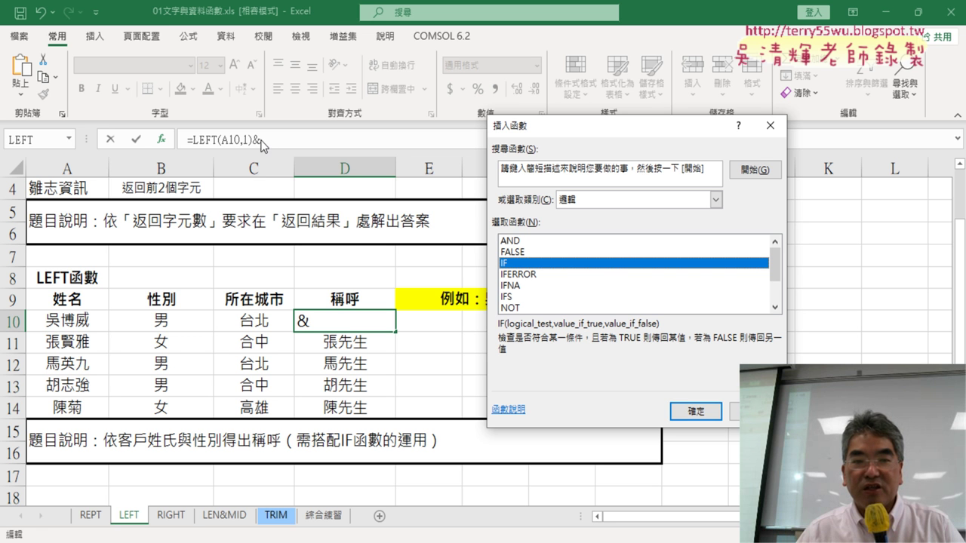
left_click(697, 407)
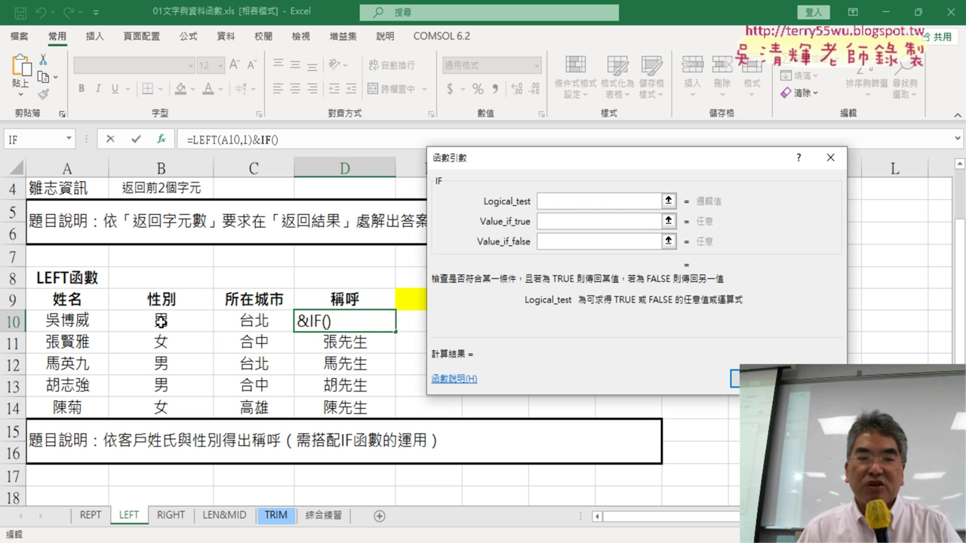
Set D10's IF condition to B10="男", entering 男 with the Bopomofo IME.
left_click(162, 320)
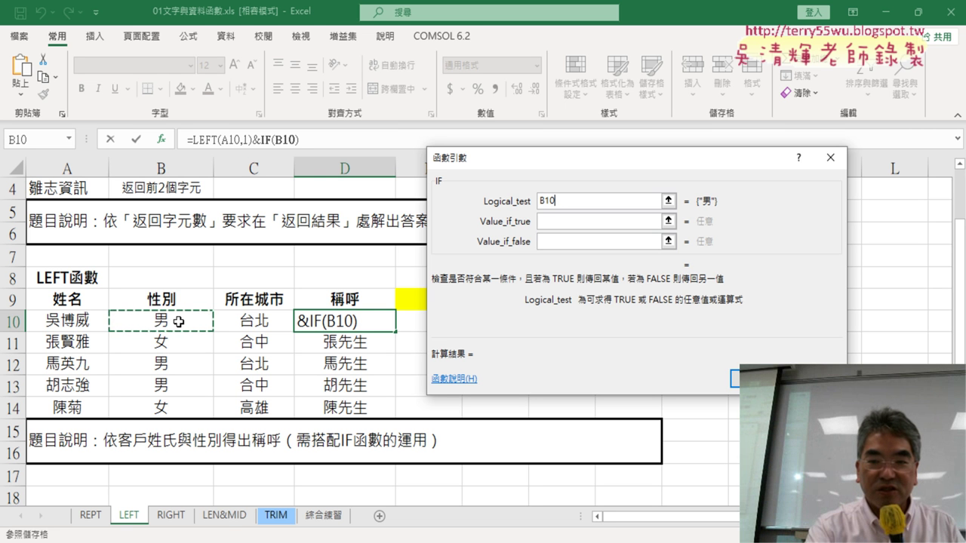
type("=")
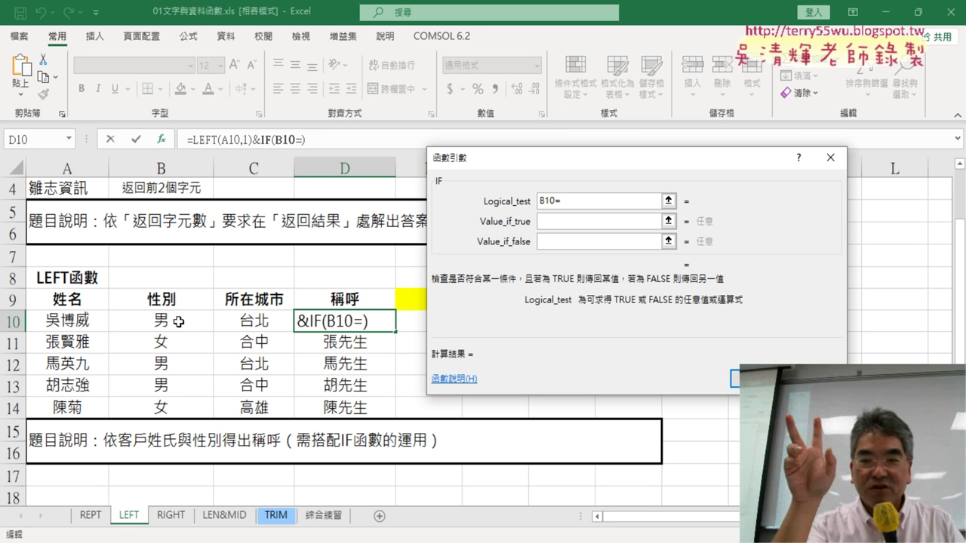
type("\"")
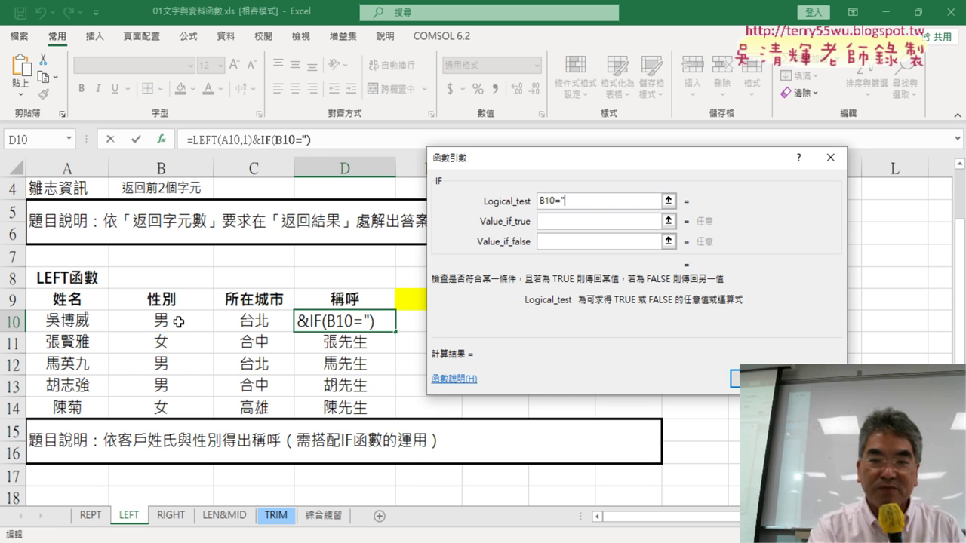
type("\"")
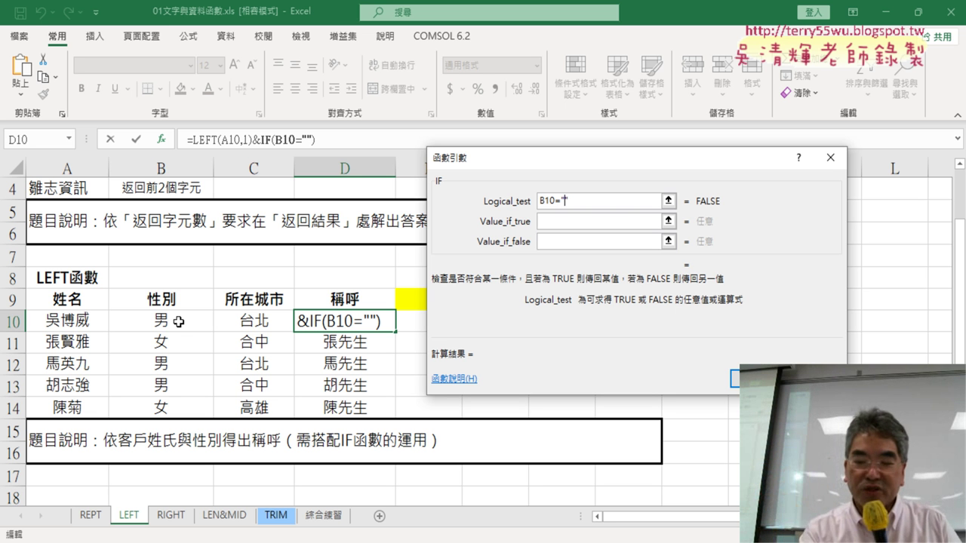
type("ㄋㄢ")
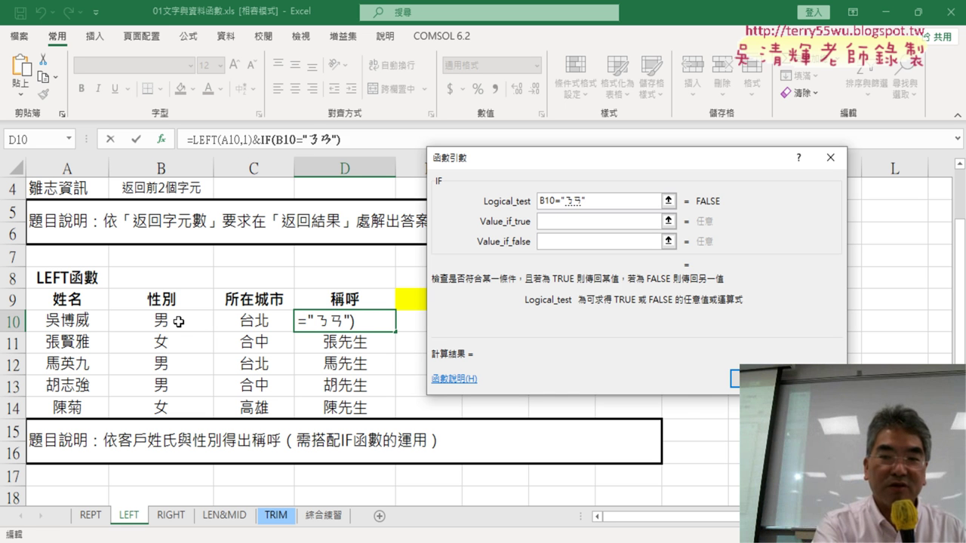
type("ˊ")
key("Down")
key("Down")
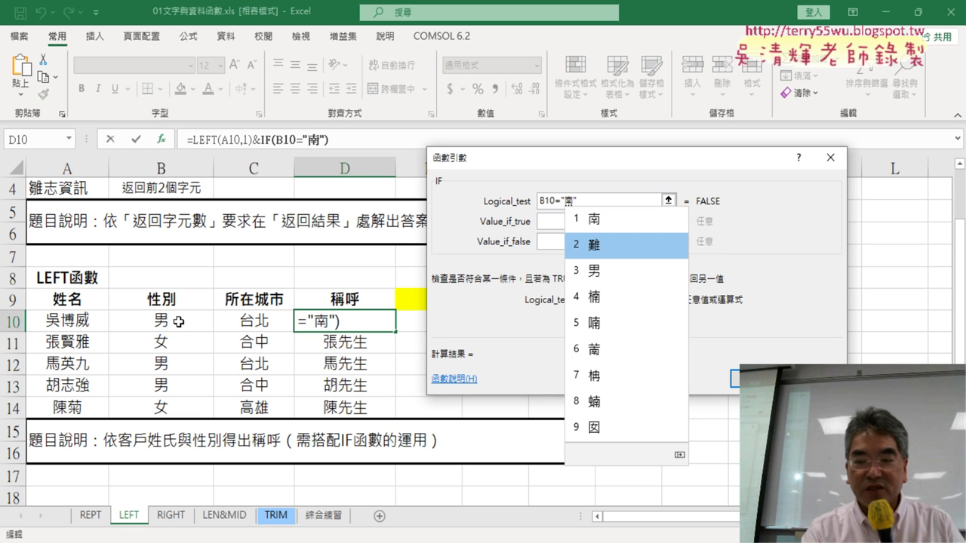
key("Down")
key("Return")
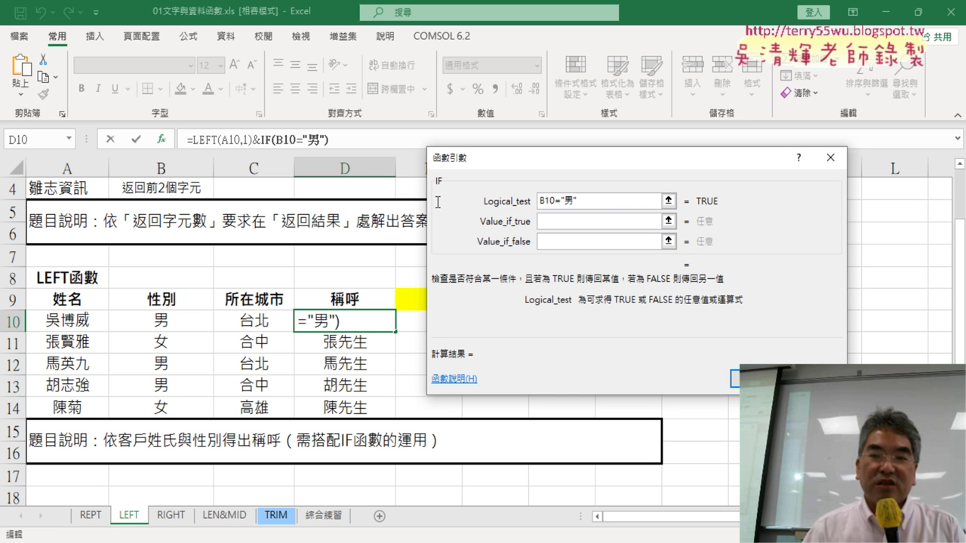
Paste "先生" as the IF true value and trim its extra quotes.
left_click(590, 220)
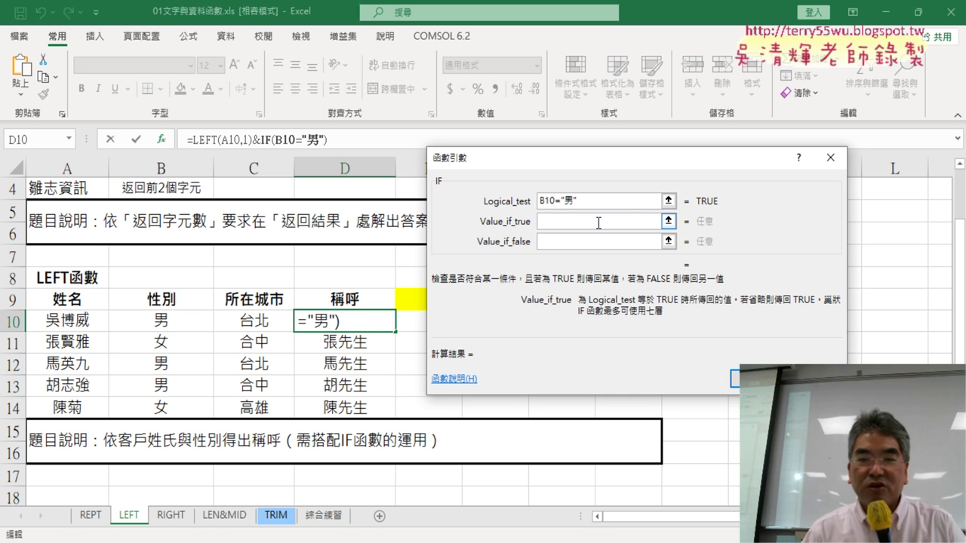
right_click(598, 223)
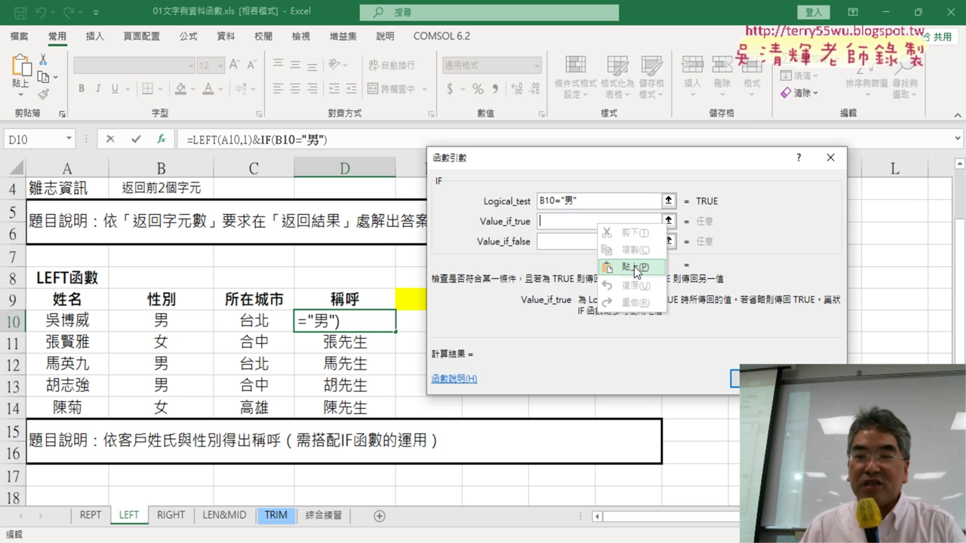
left_click(636, 268)
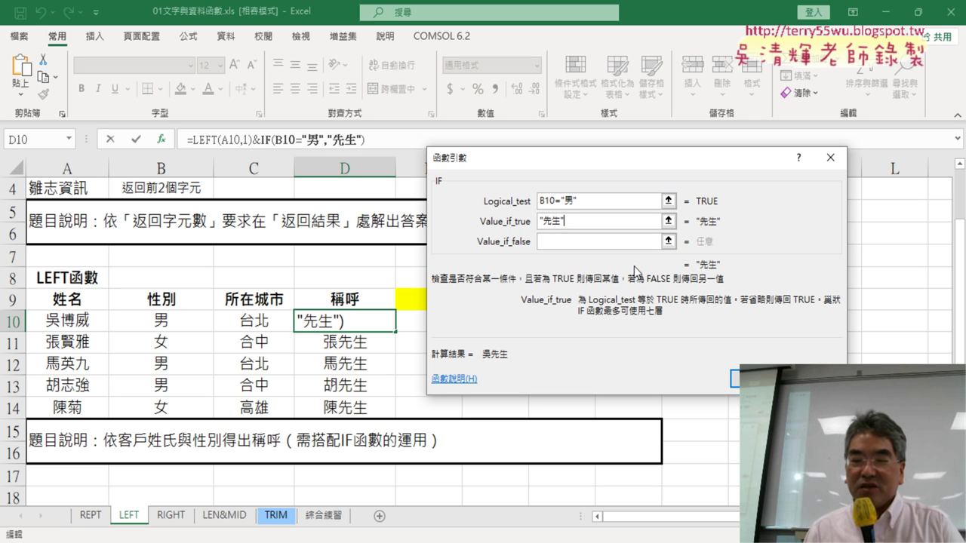
key("BackSpace")
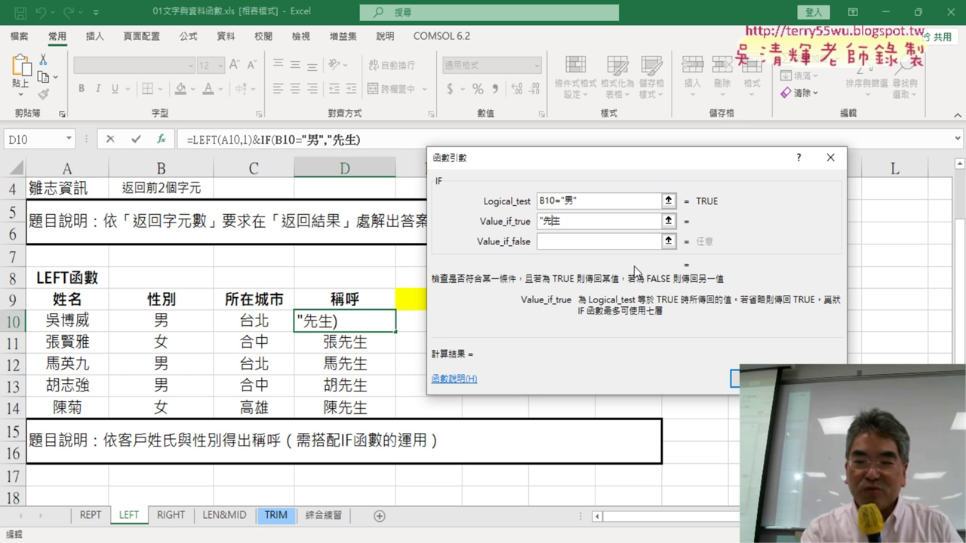
key("Delete")
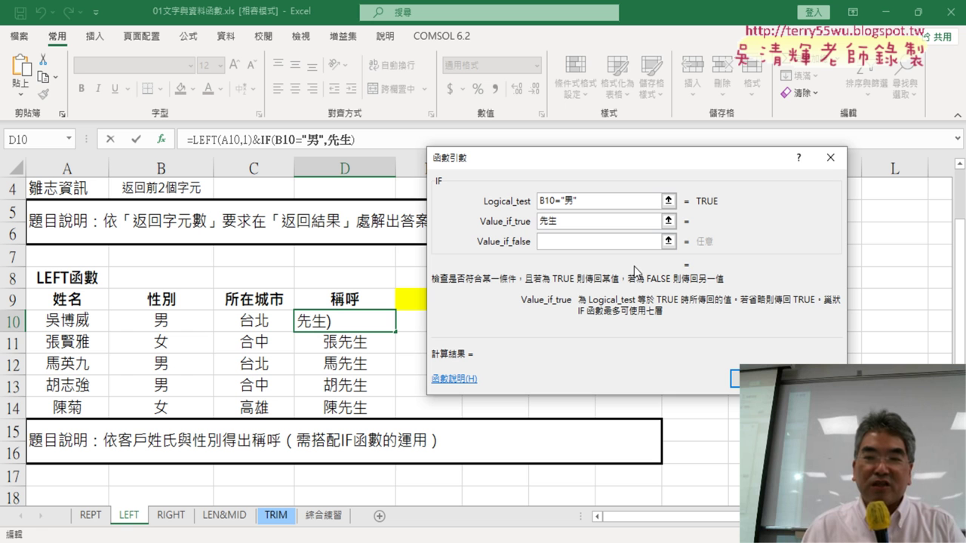
left_click(580, 243)
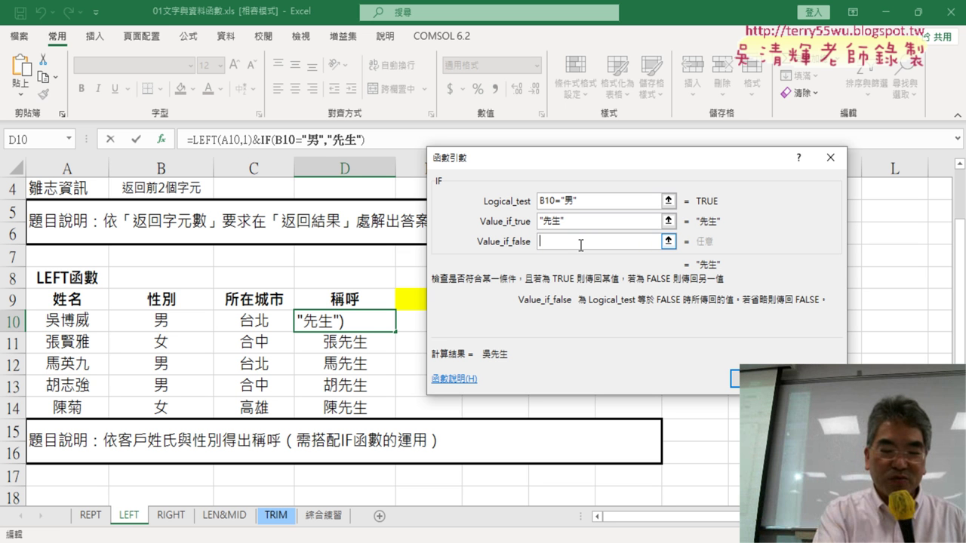
Enter 小姐 as the IF false value, giving IF(B10="男","先生","小姐").
type("\"先生\"")
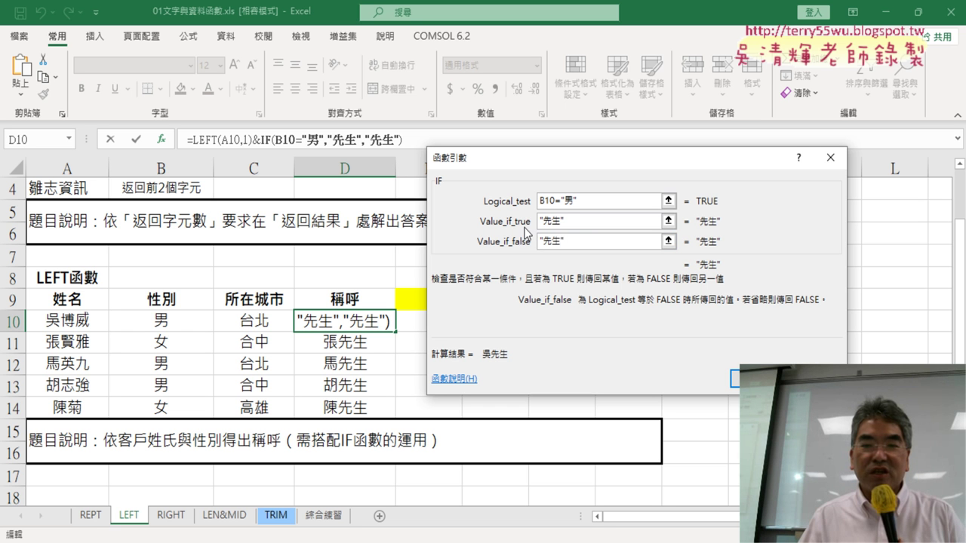
left_click_drag(563, 221, 537, 224)
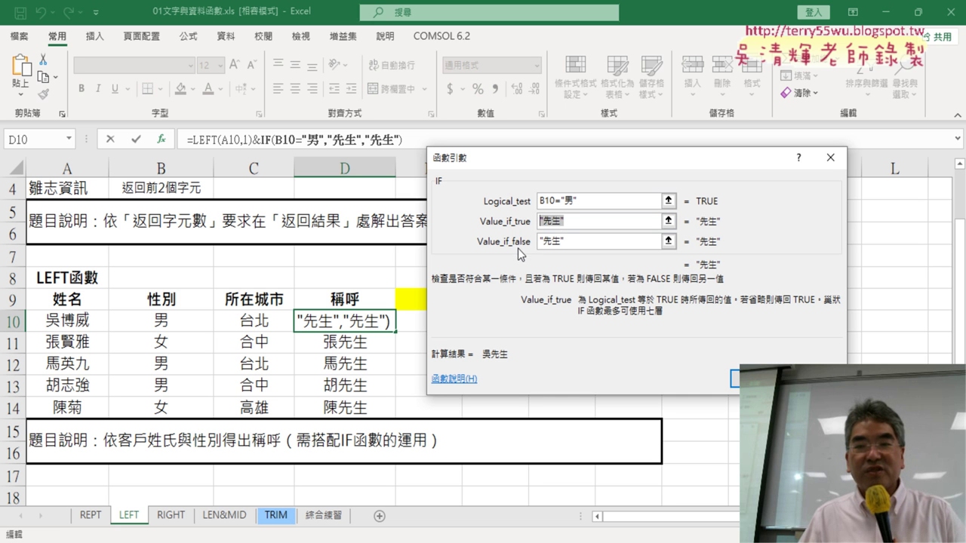
left_click(562, 242)
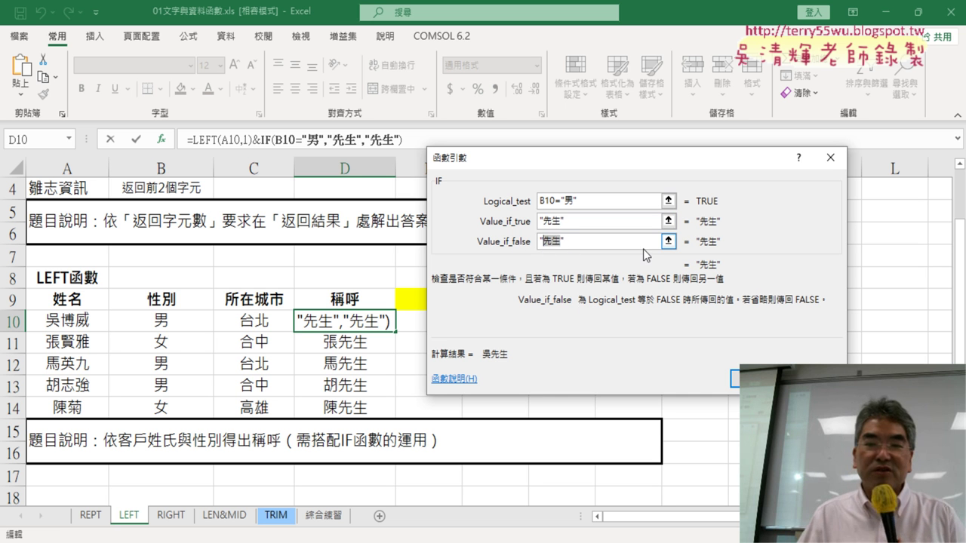
type("ㄒㄧ")
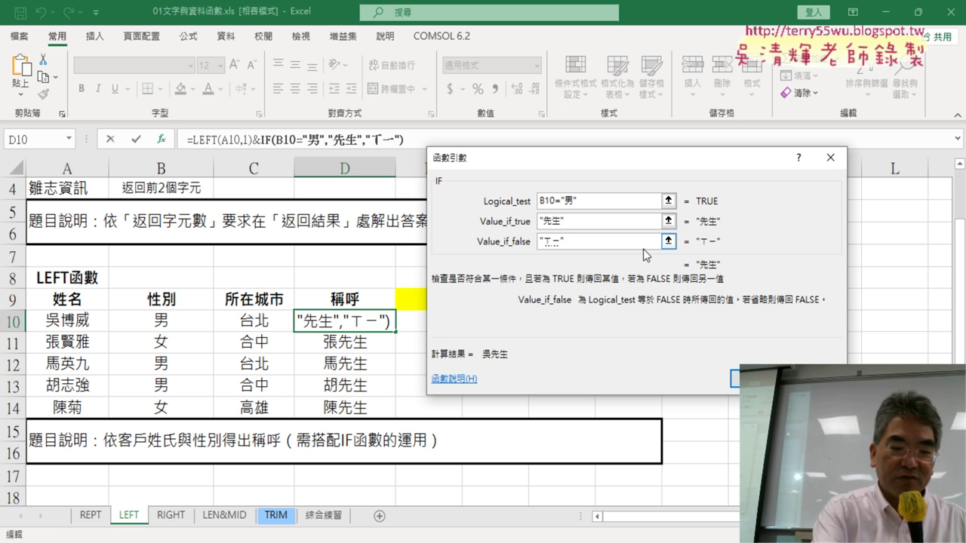
type("ㄠˇ")
type("ㄐ")
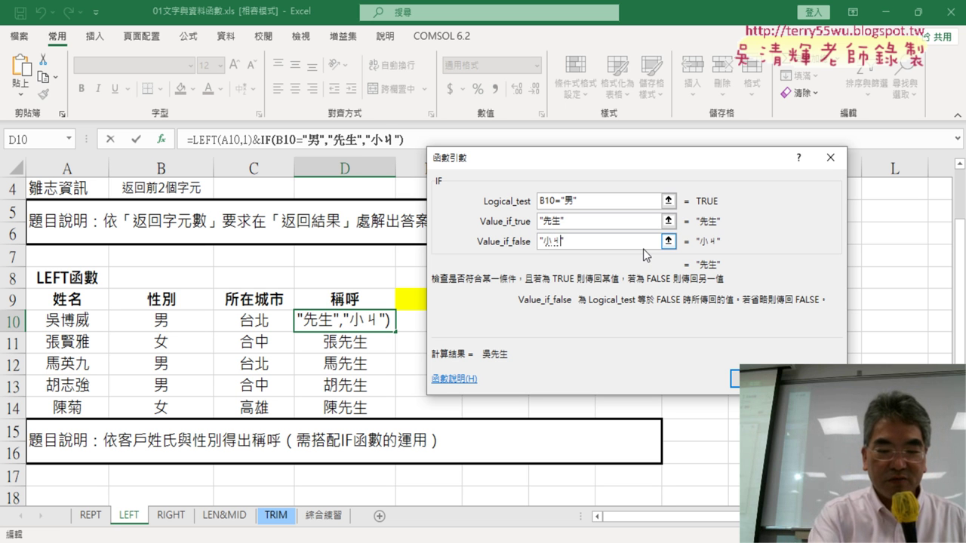
type("ㄧㄝˇ")
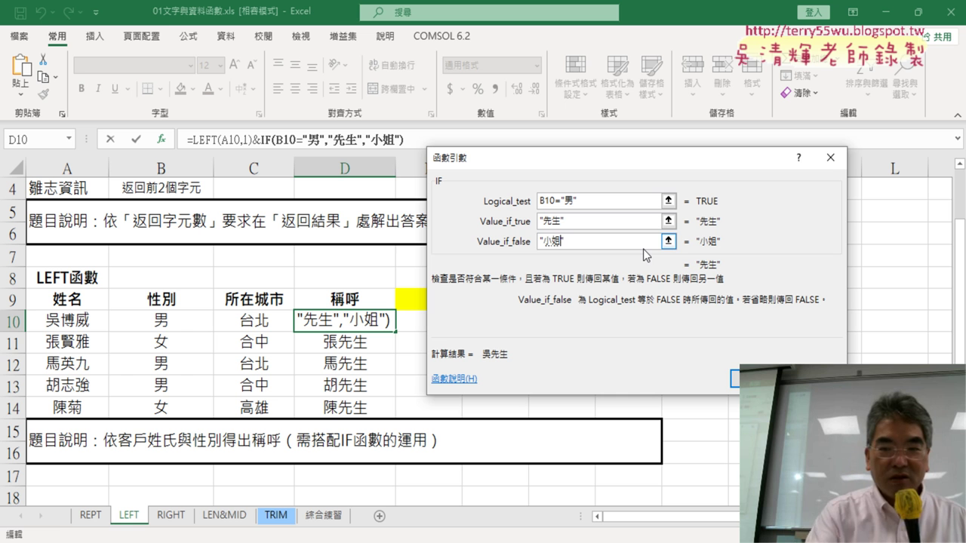
key("Return")
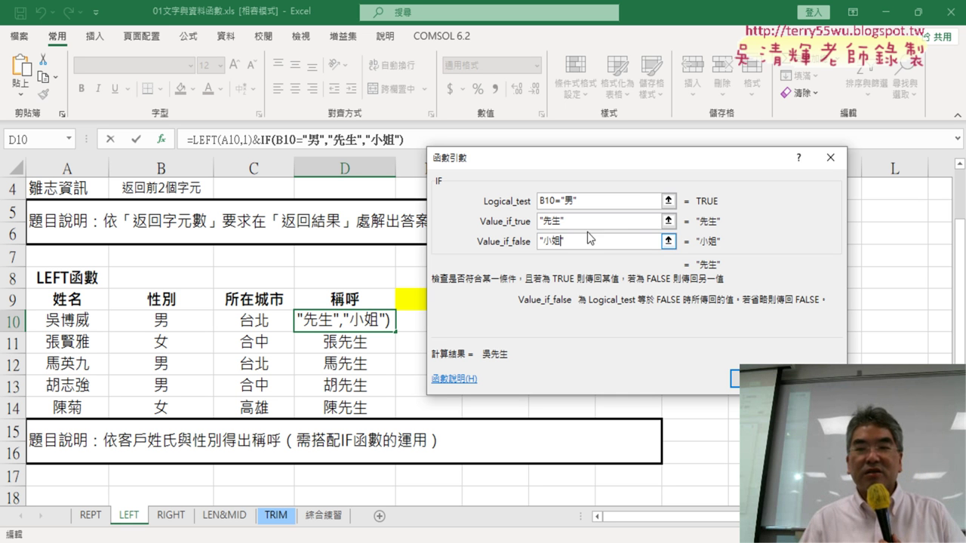
left_click(599, 222)
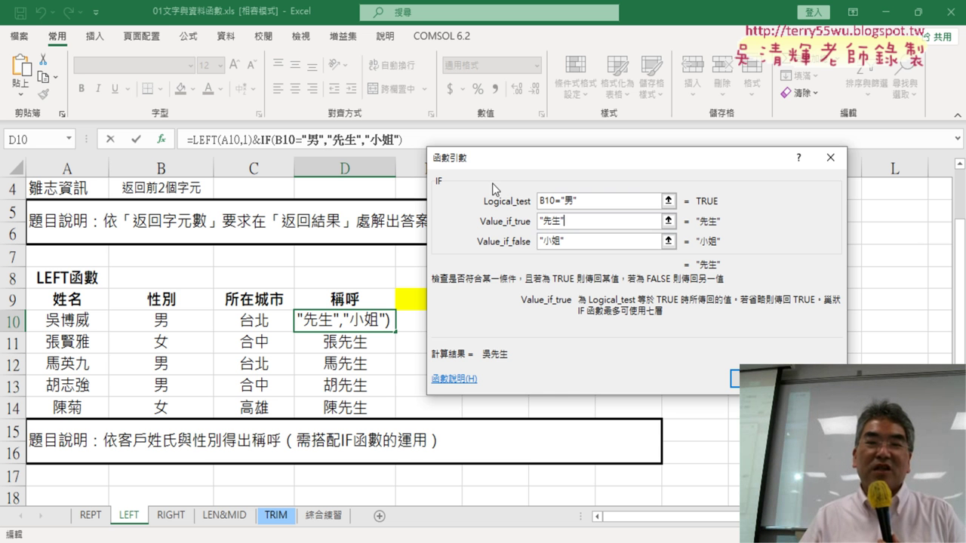
left_click_drag(569, 172, 589, 130)
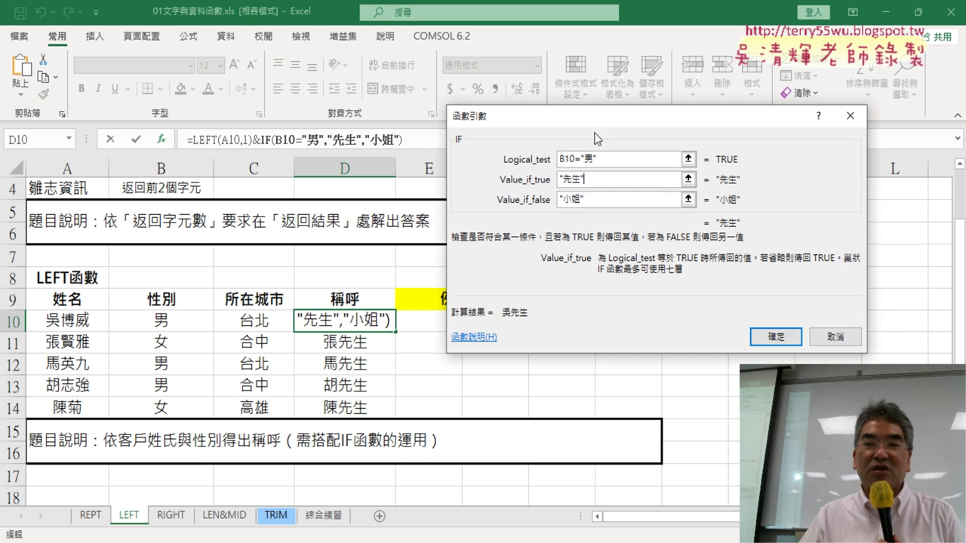
Confirm D10's salutation formula and fill it down to D14.
left_click(777, 339)
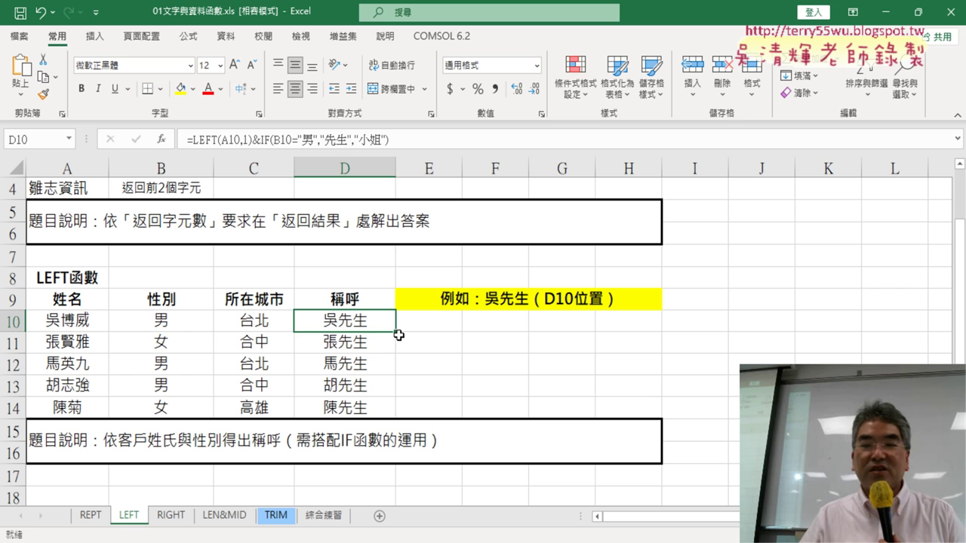
mouse_move(398, 335)
left_mouse_down()
mouse_move(392, 414)
mouse_move(394, 329)
left_mouse_up()
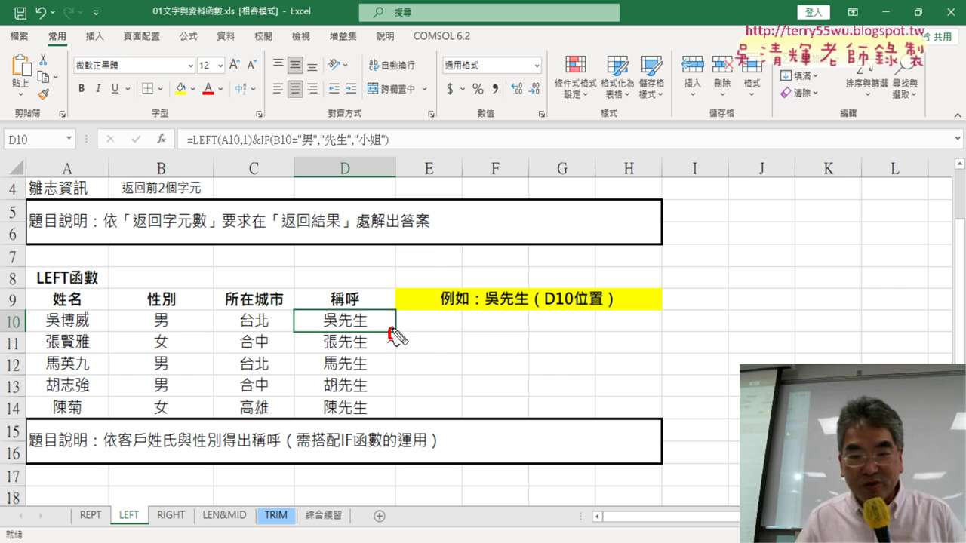
left_click_drag(390, 328, 393, 340)
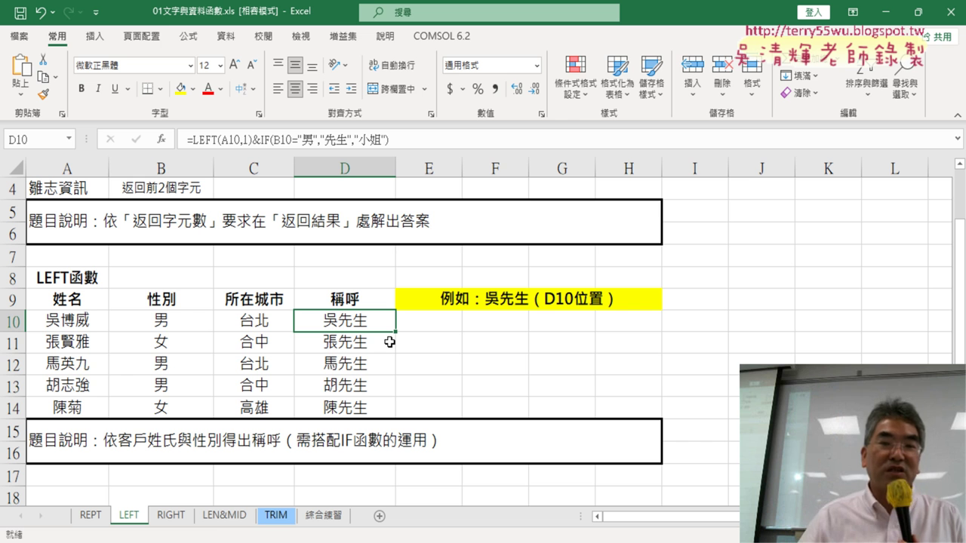
left_click_drag(396, 334, 404, 408)
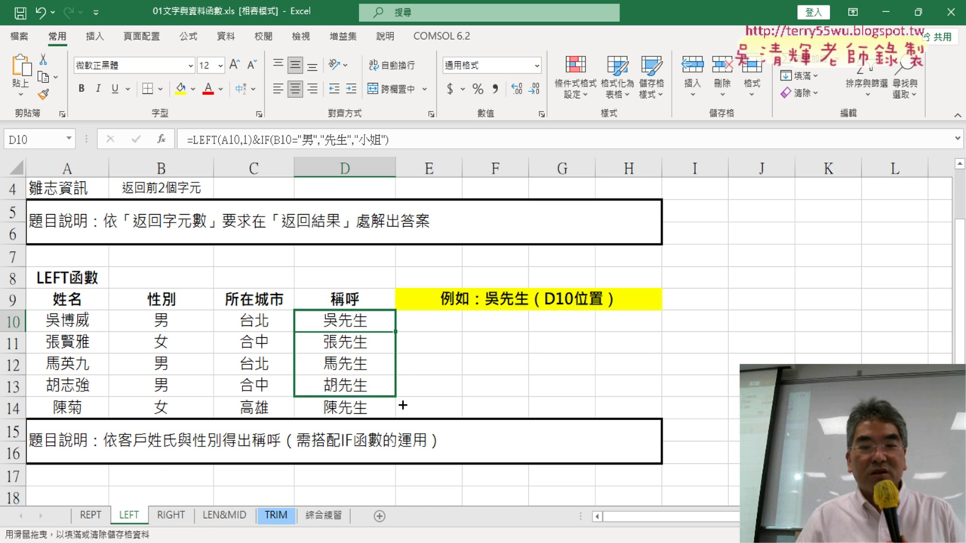
Review the LEFT sheet's top examples, then switch to the RIGHT sheet.
scroll(276, 225, "up", 1)
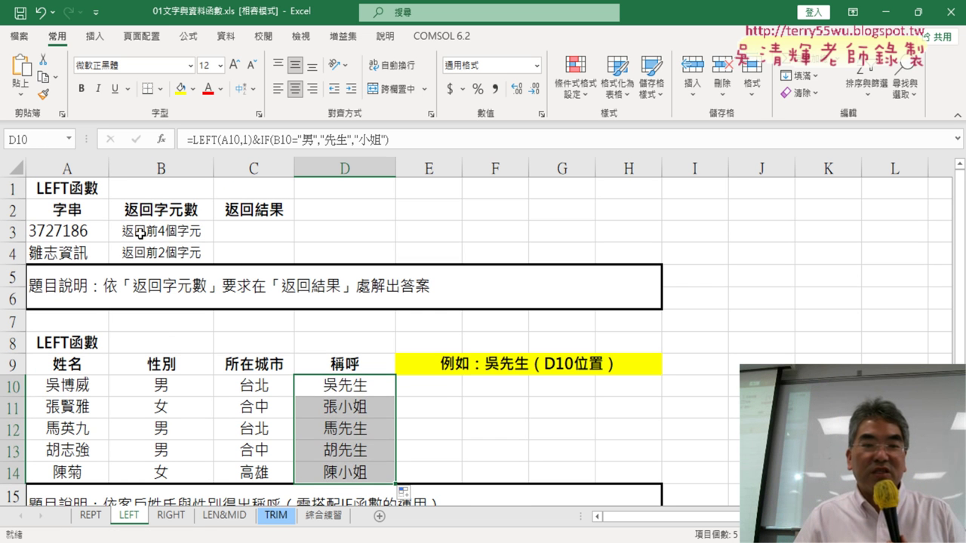
left_click(143, 232)
left_click(175, 249)
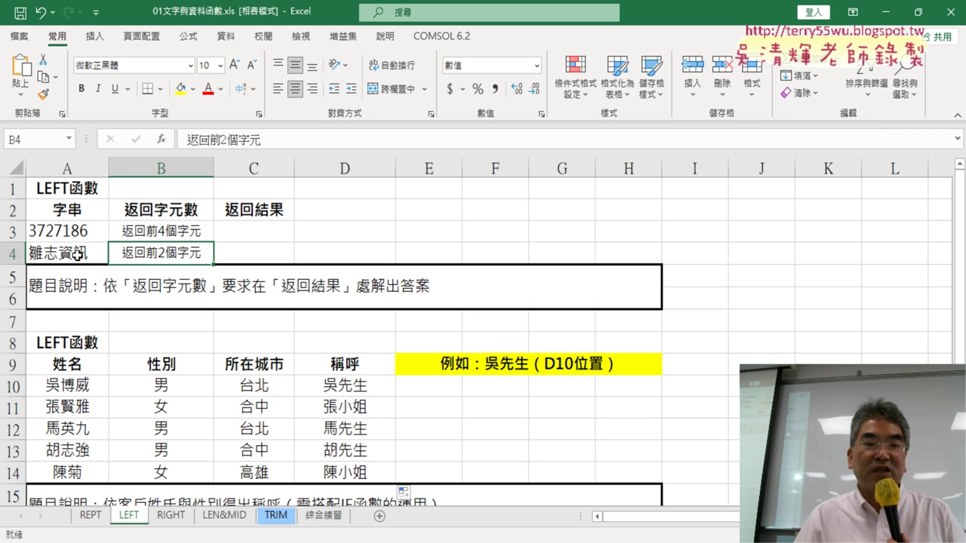
left_click(258, 234)
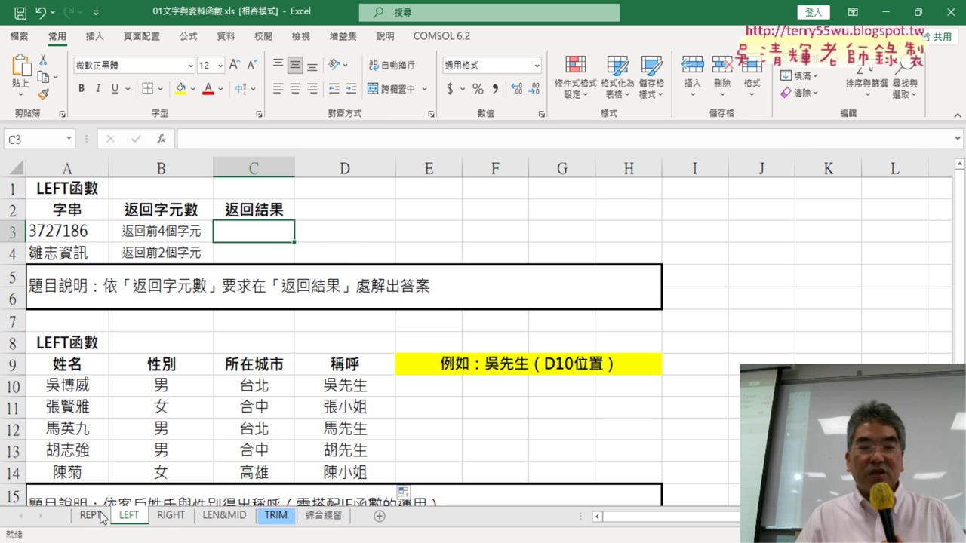
left_click(170, 516)
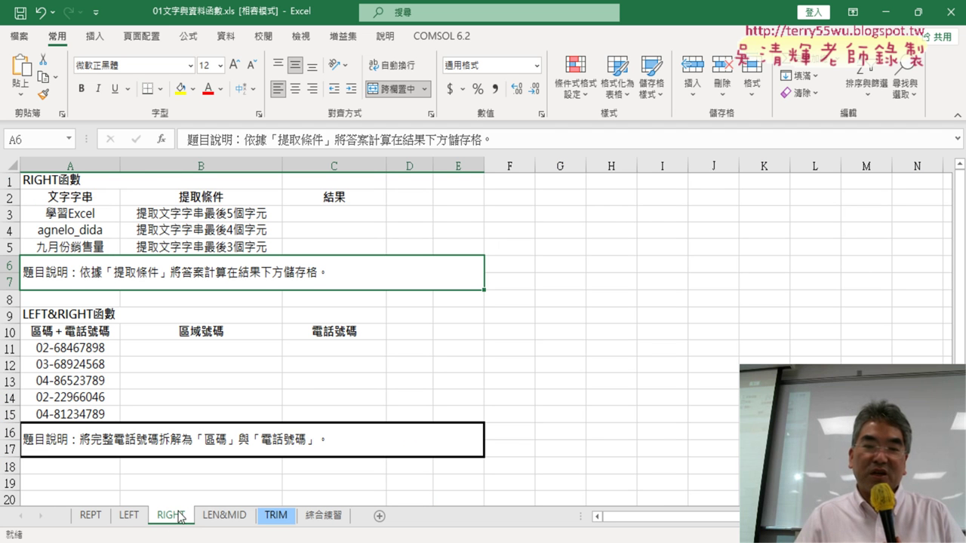
Insert the RIGHT function from the 文字 category into C3.
left_click(331, 216)
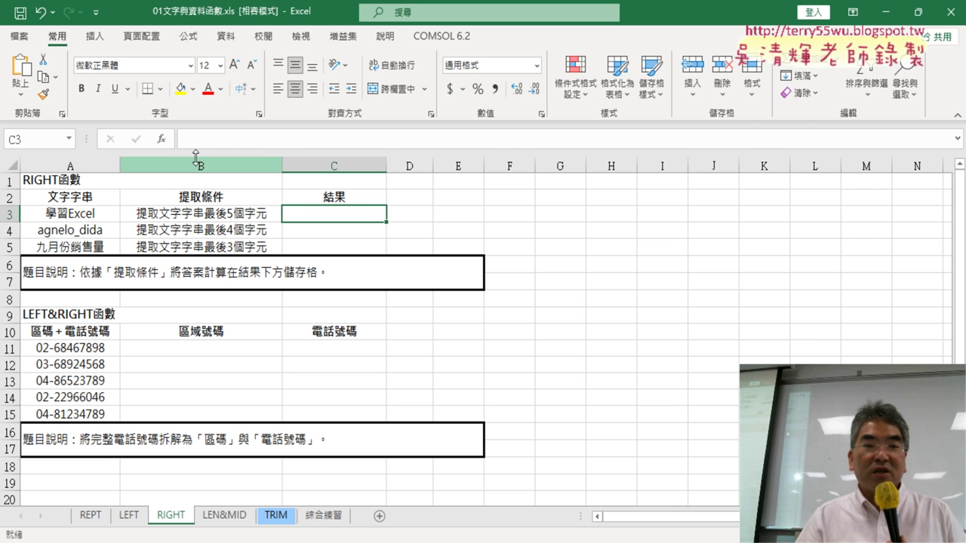
left_click(161, 140)
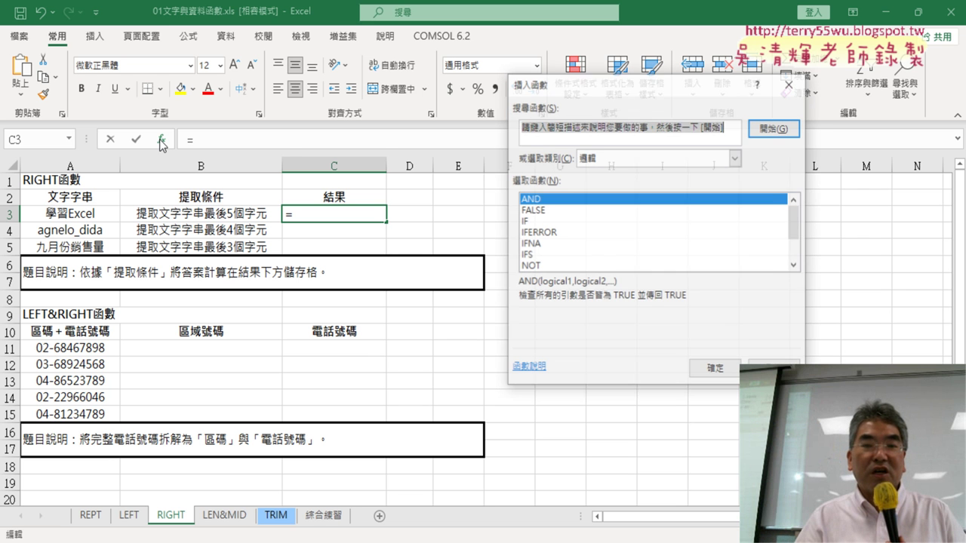
left_click(645, 159)
left_click(644, 262)
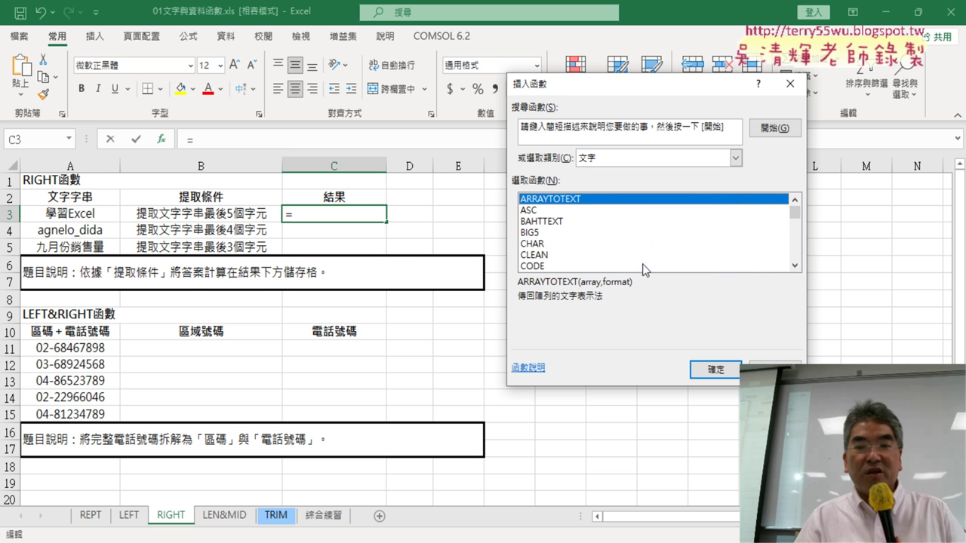
scroll(795, 265, "down", 14)
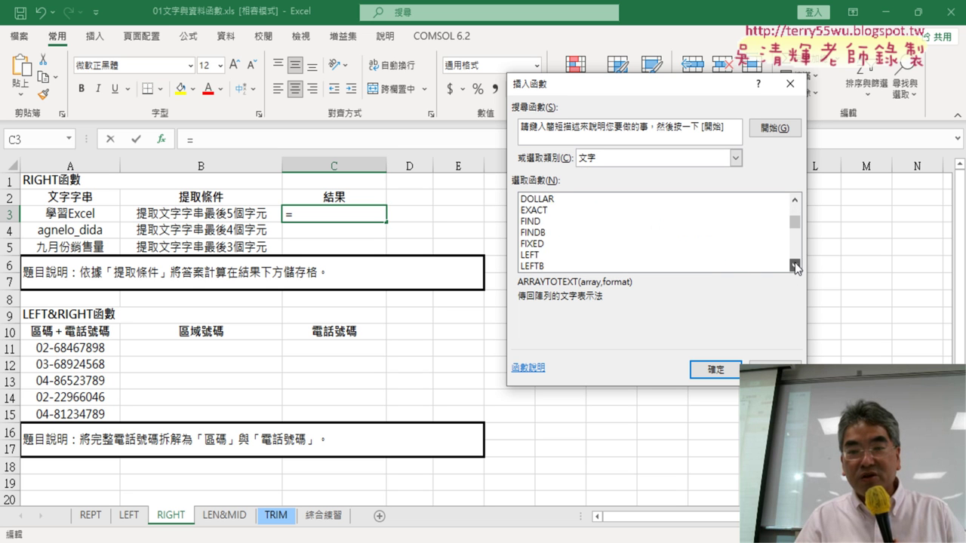
scroll(795, 265, "down", 1)
scroll(795, 266, "down", 1)
scroll(794, 265, "down", 1)
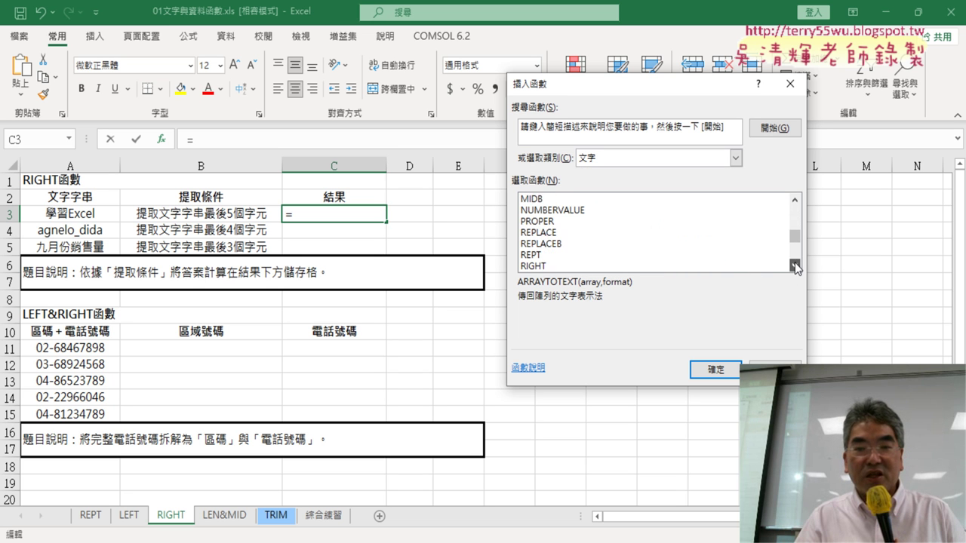
scroll(795, 266, "down", 1)
left_click(591, 256)
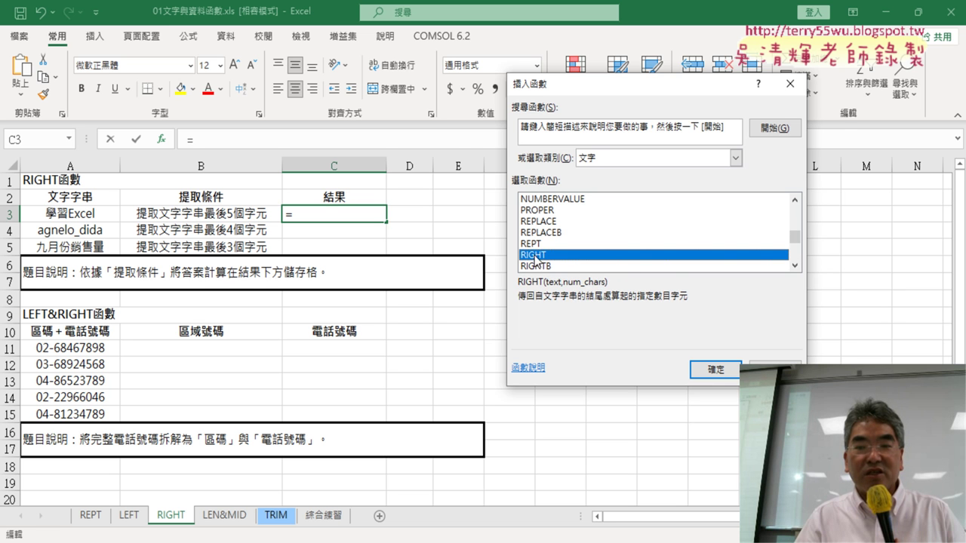
left_click(731, 376)
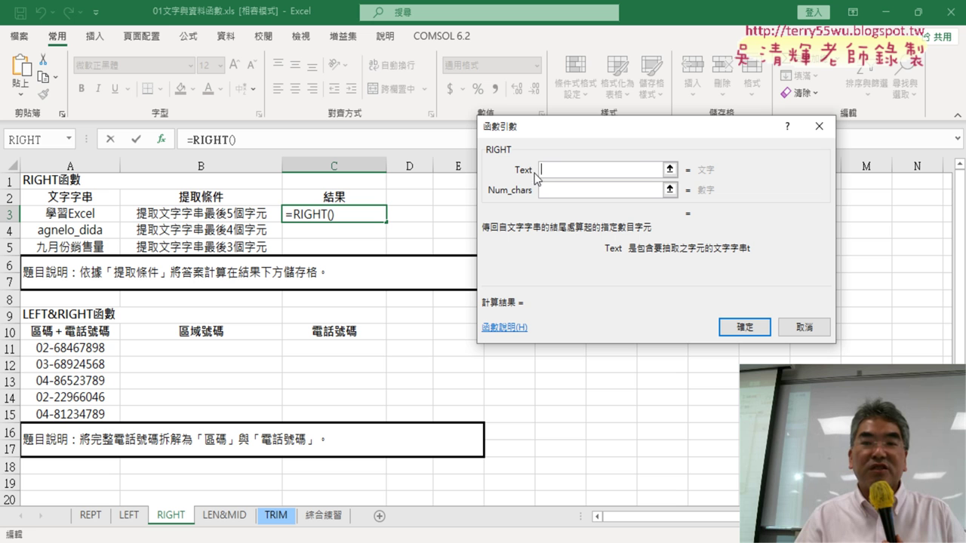
Give RIGHT the arguments A3 and 5 so C3 returns Excel.
left_click(84, 215)
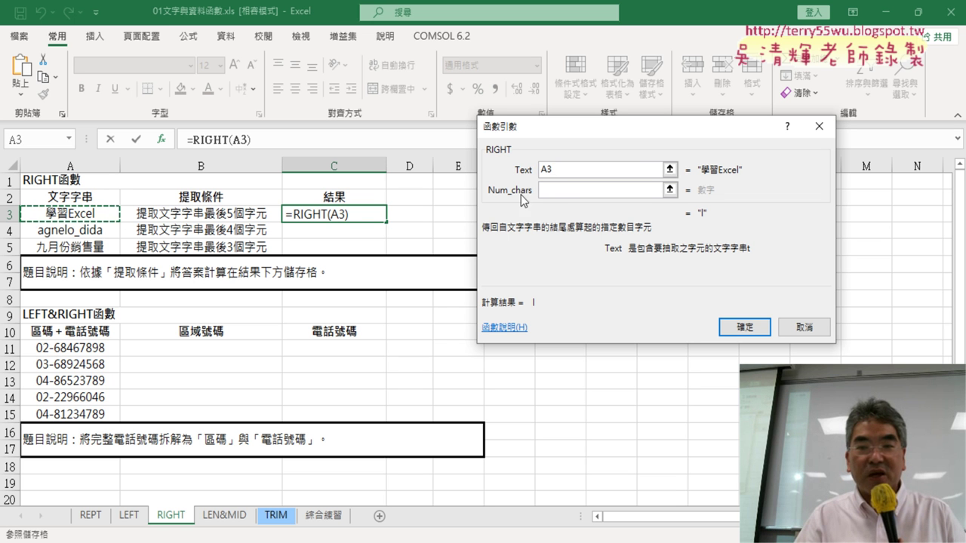
left_click(563, 191)
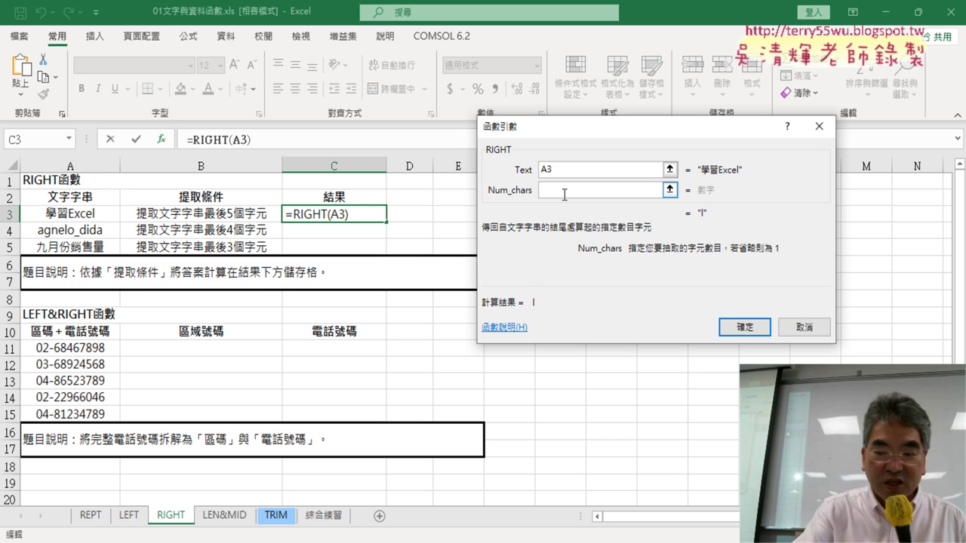
type("5")
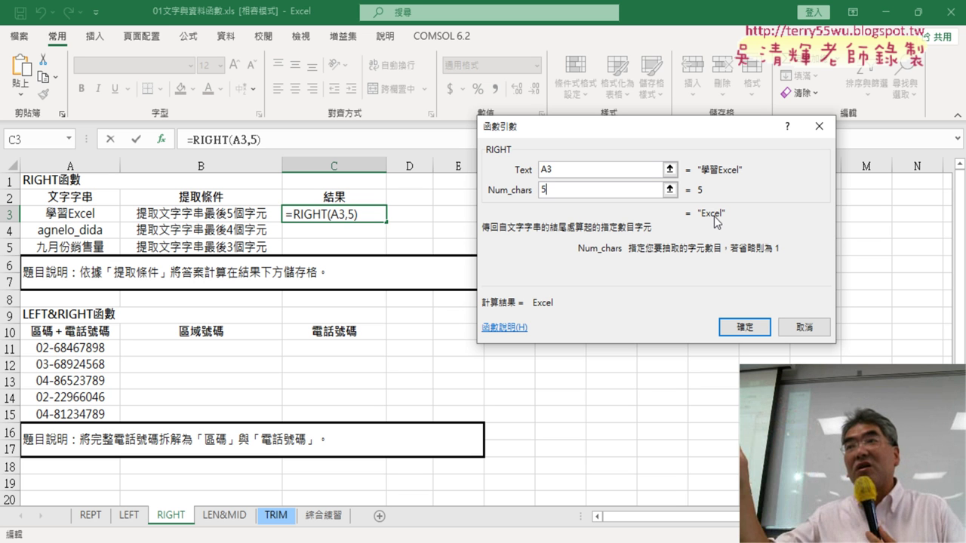
left_click(745, 329)
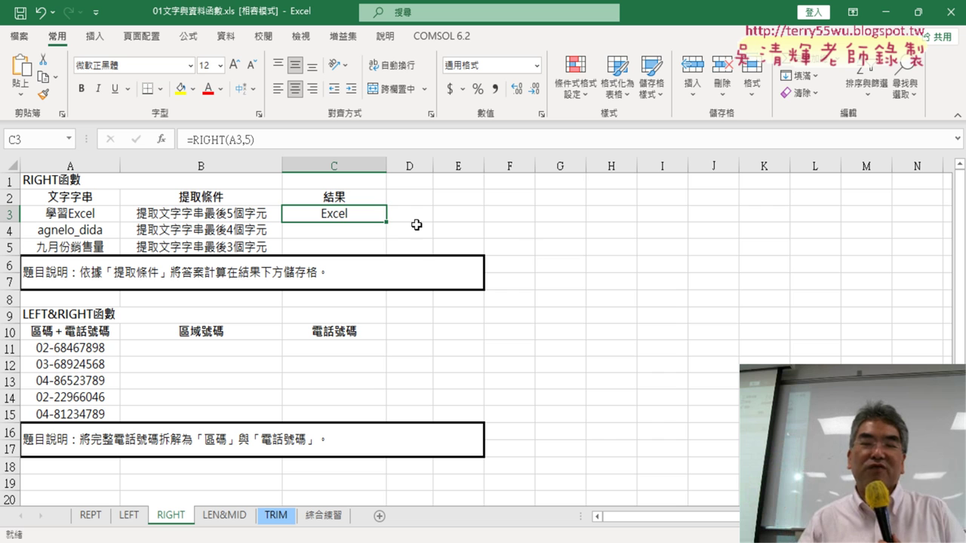
Copy the RIGHT formula to C4:C5 and change C4 to =RIGHT(A4,4), returning dida.
left_click_drag(387, 222, 400, 249)
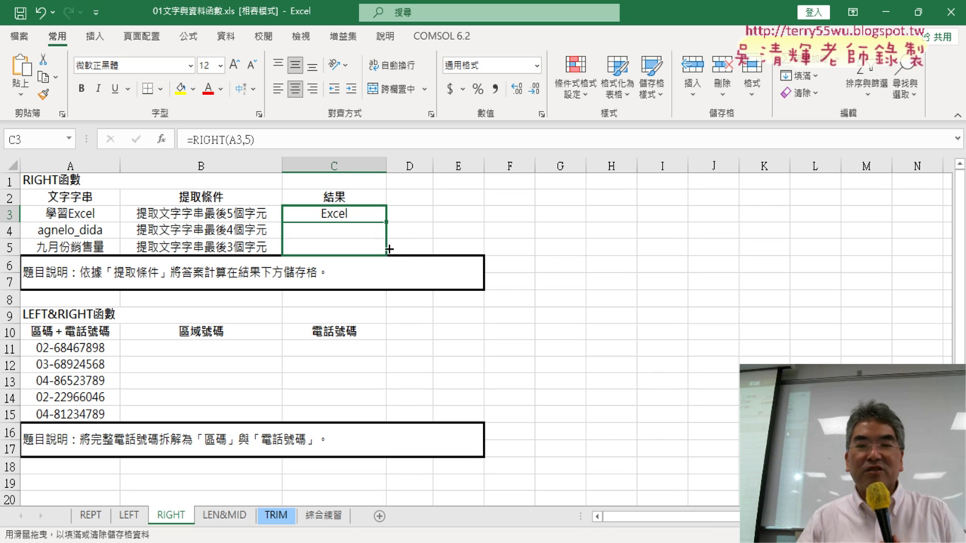
left_click(349, 230)
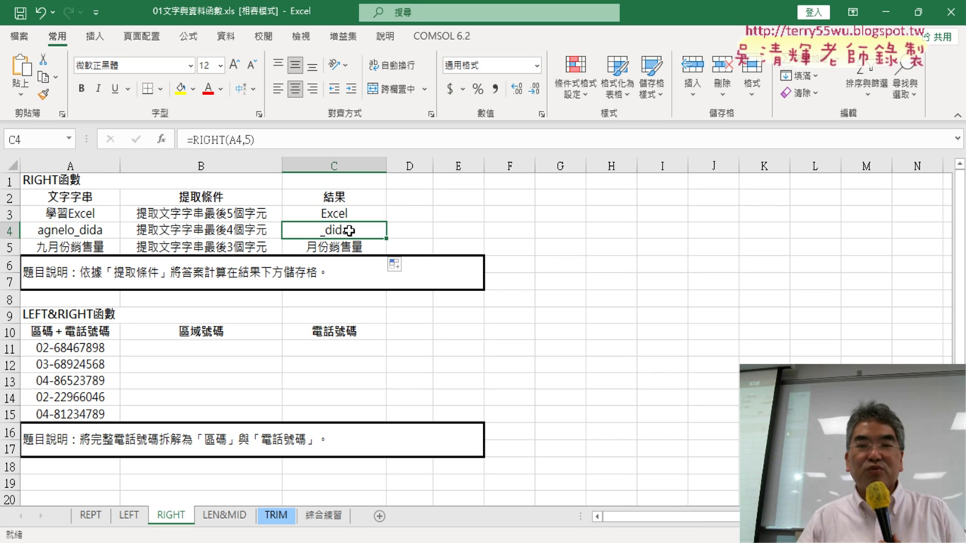
left_click(245, 139)
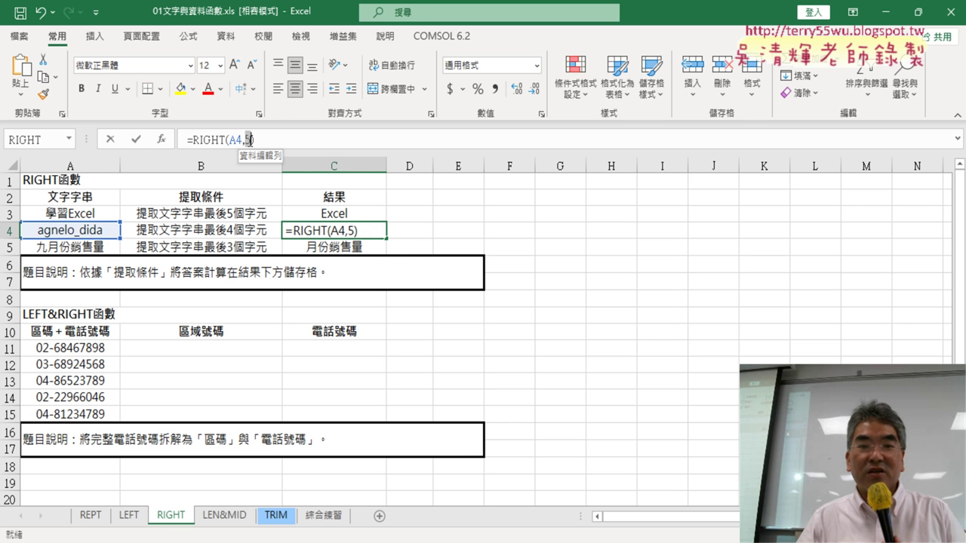
left_click(249, 140)
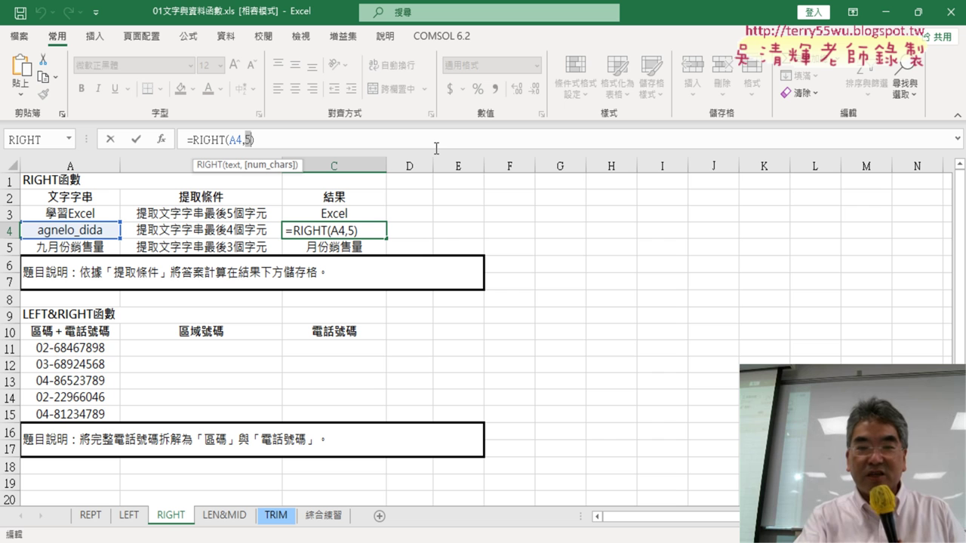
type("4")
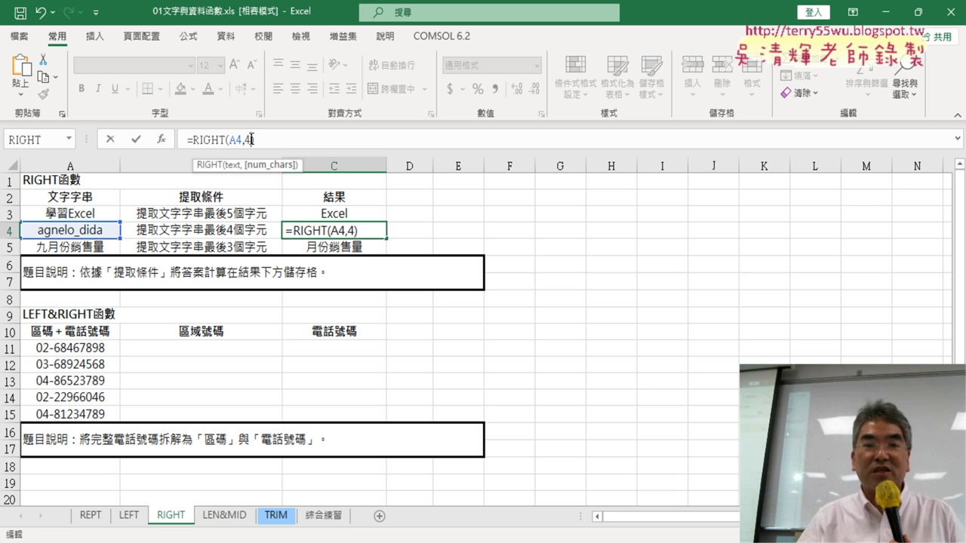
left_click(136, 140)
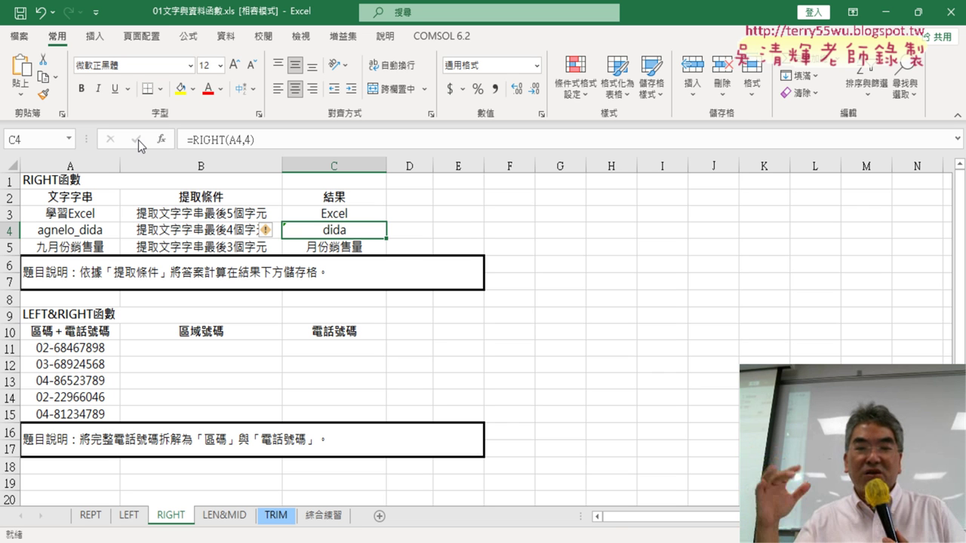
left_click(358, 248)
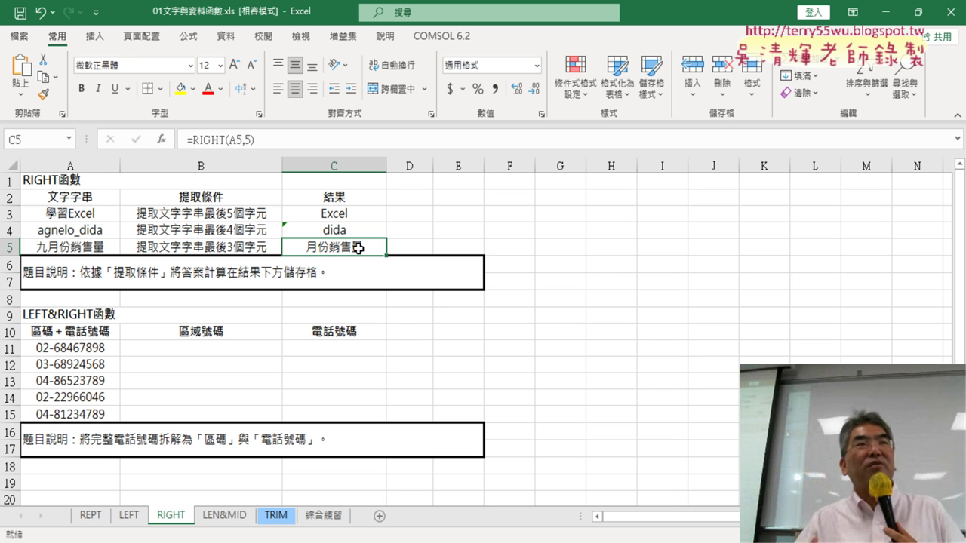
Change C5's formula to =RIGHT(A5,3) so it returns 銷售量.
left_click(249, 139)
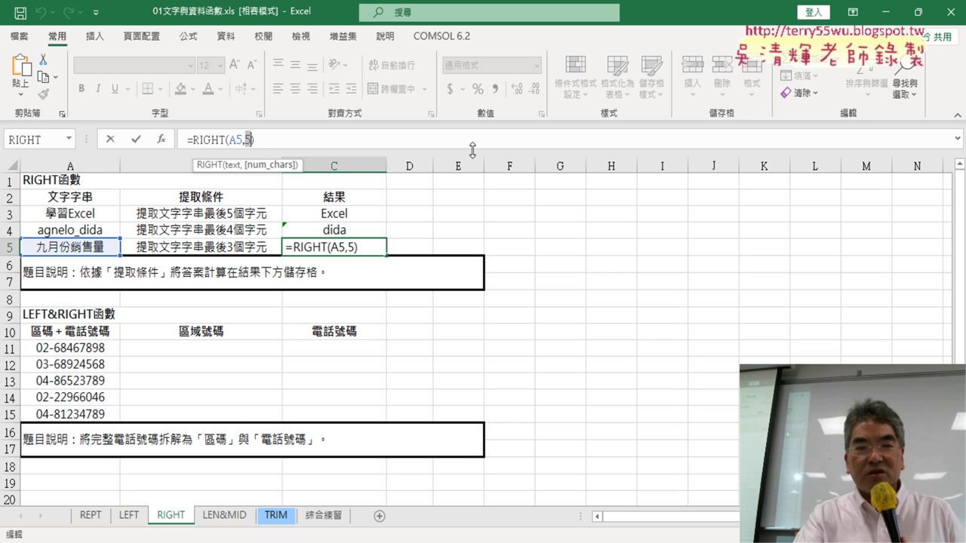
type("3")
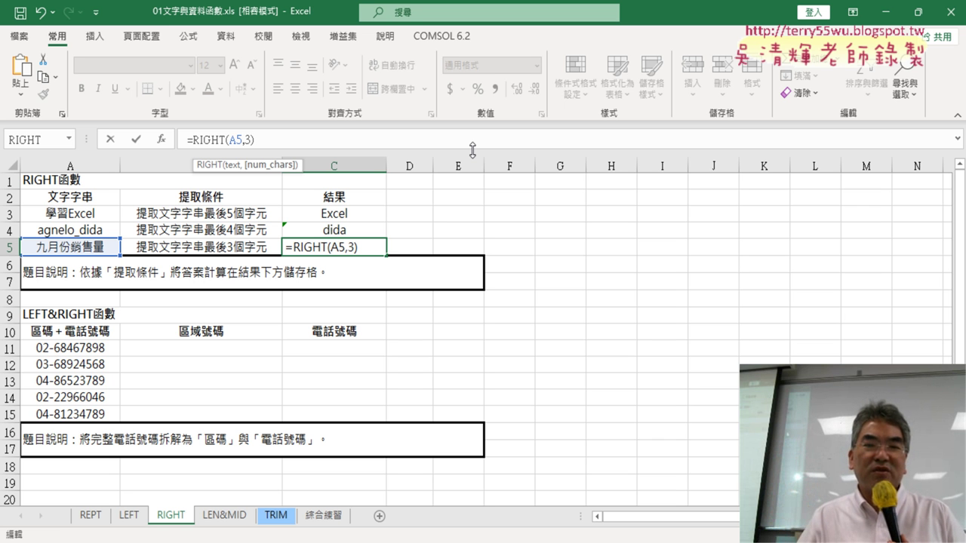
left_click(137, 141)
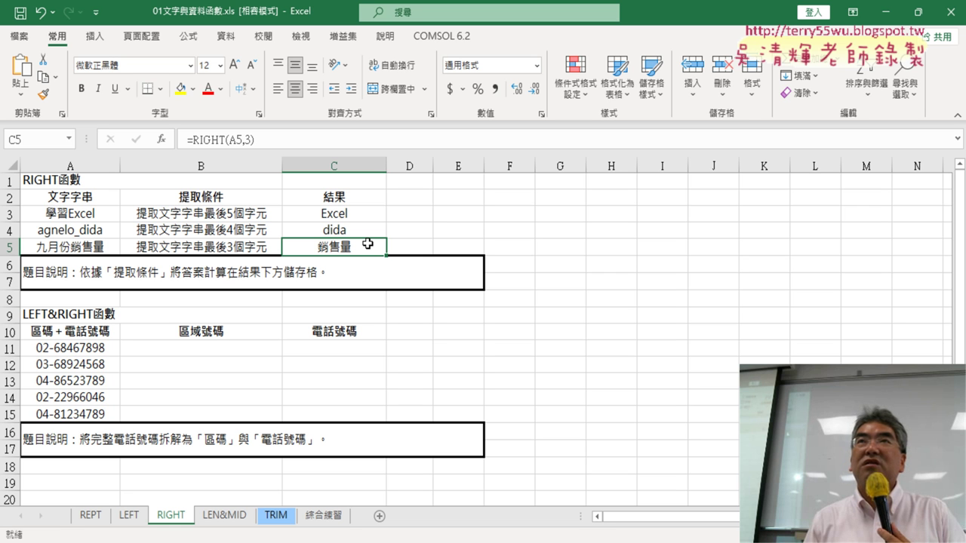
left_click(218, 351)
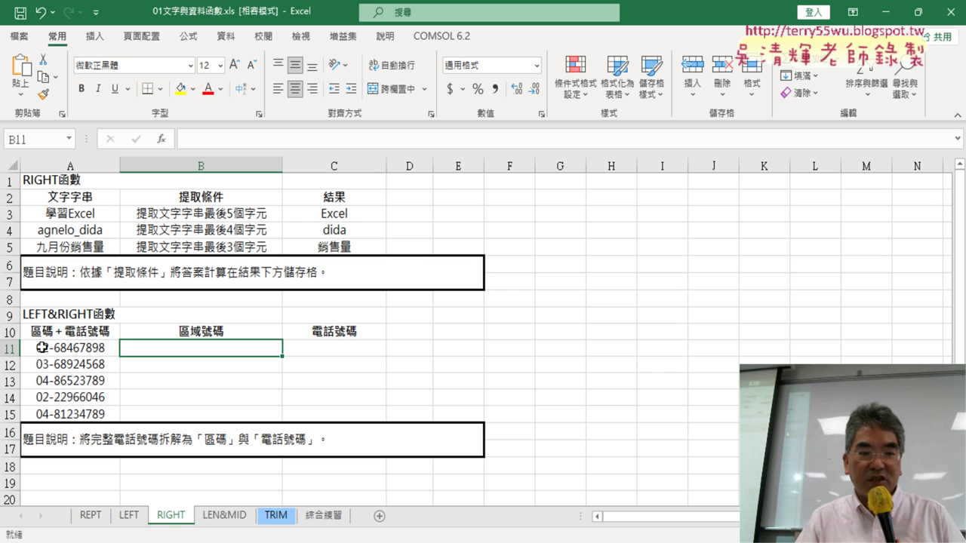
left_click(352, 347)
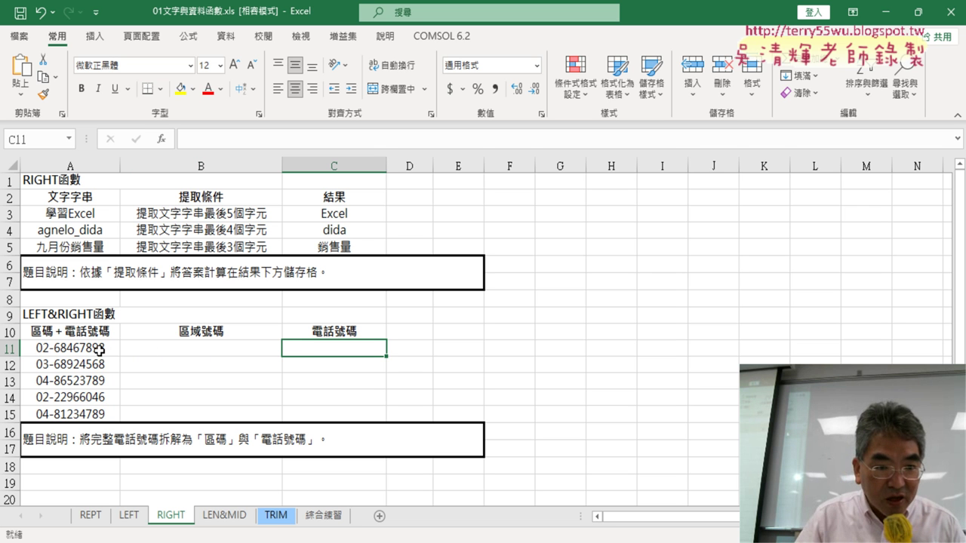
left_click(215, 344)
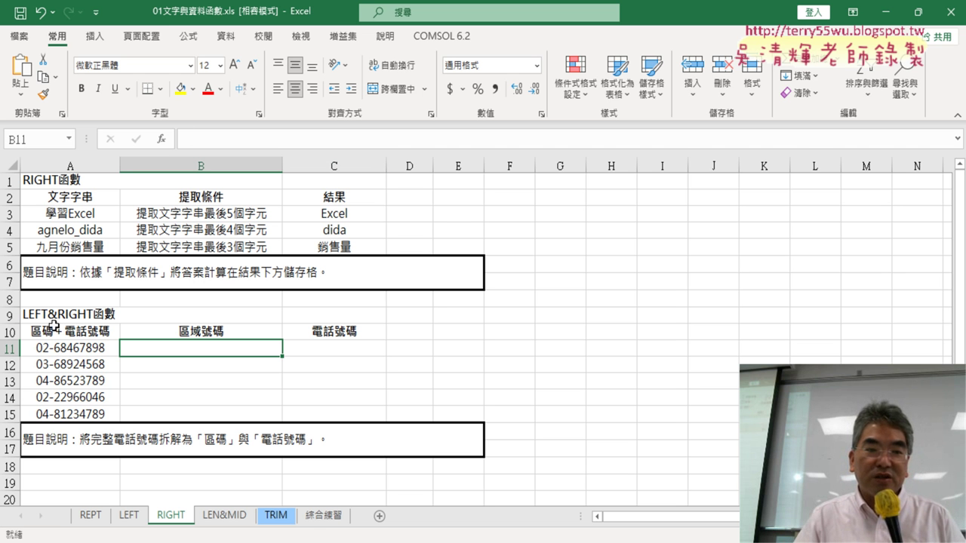
left_click(161, 139)
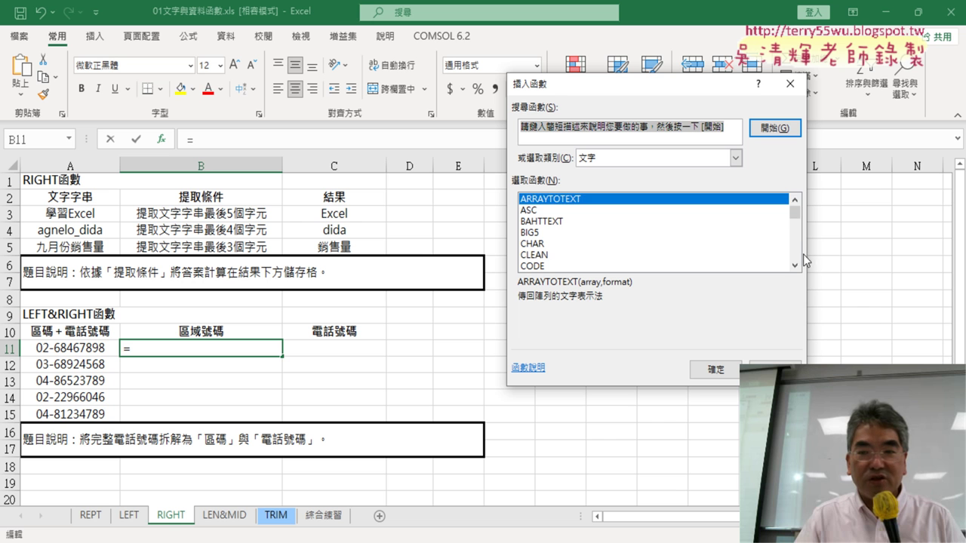
scroll(797, 259, "down", 2)
scroll(797, 259, "down", 4)
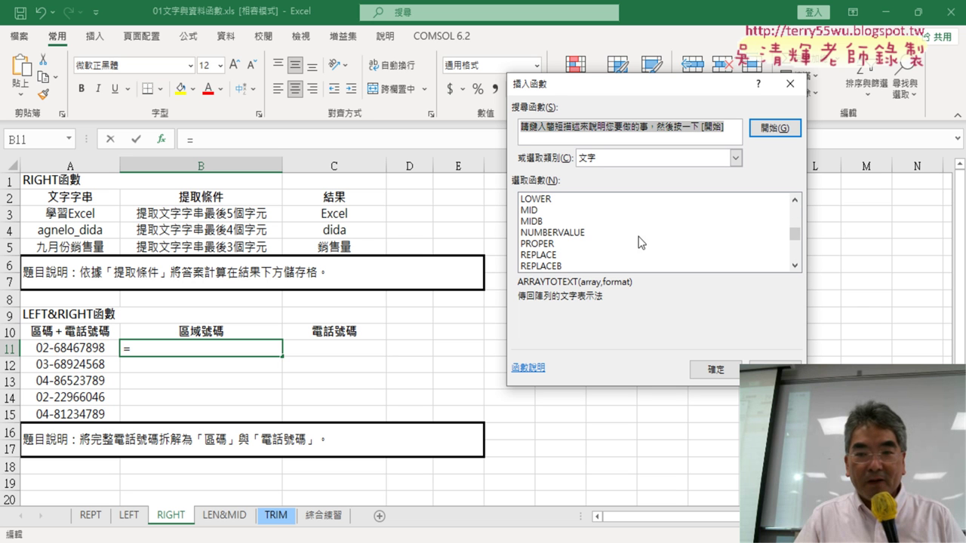
scroll(661, 250, "up", 1)
scroll(587, 219, "up", 1)
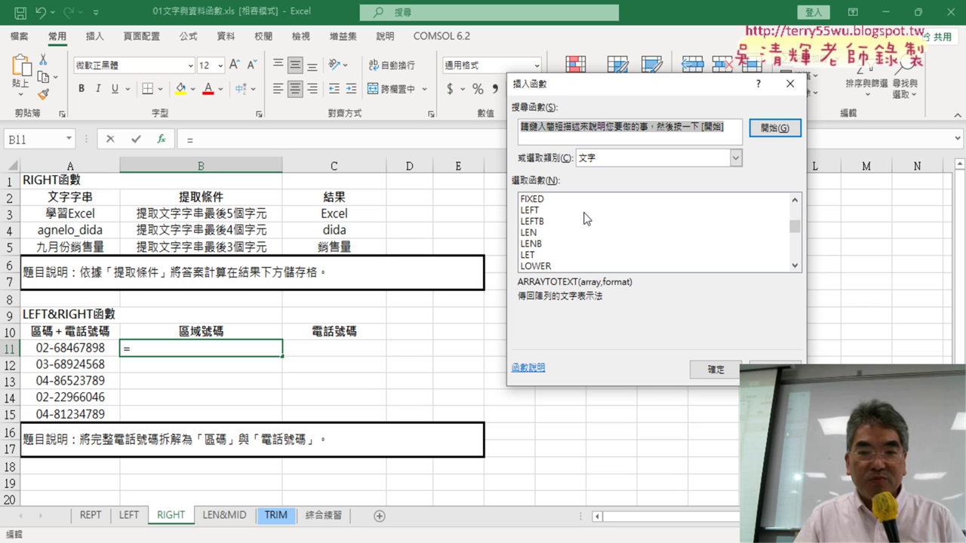
left_click(544, 211)
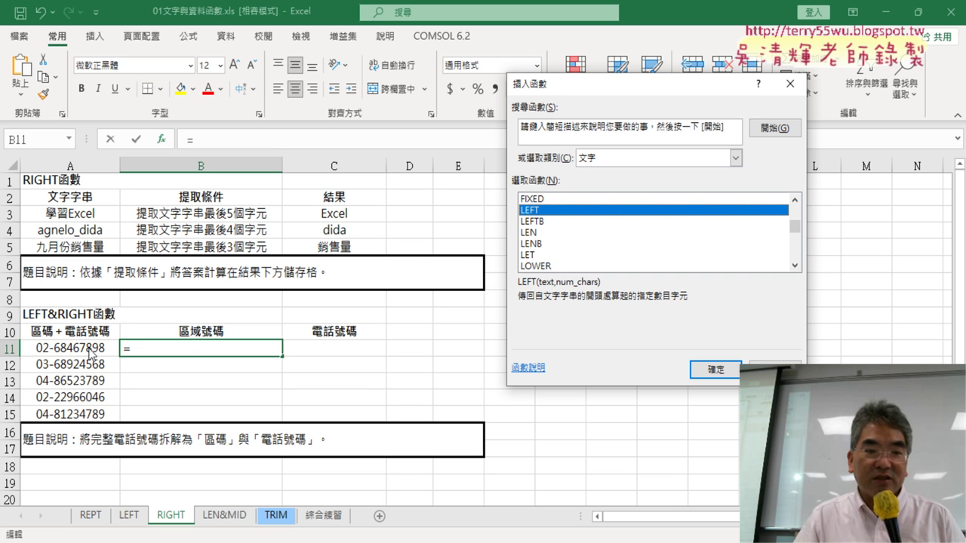
key("Escape")
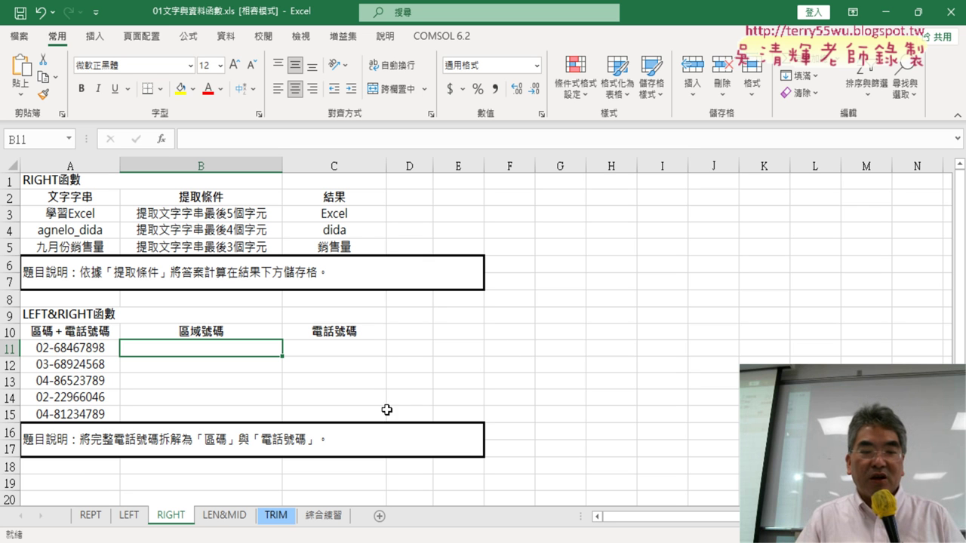
Switch to the LEN&MID sheet, scroll back to its top, and select B3.
left_click(230, 522)
scroll(528, 392, "up", 1)
scroll(532, 388, "up", 1)
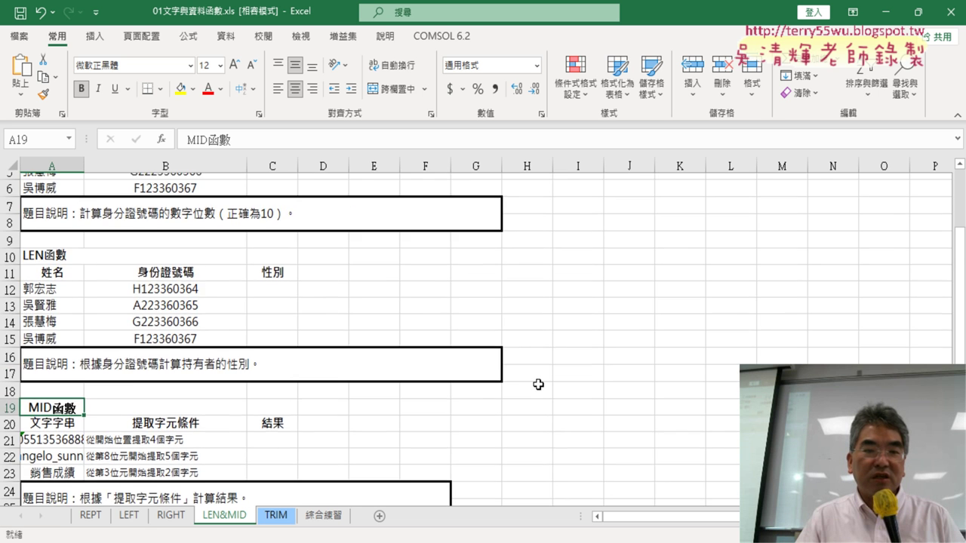
scroll(537, 384, "up", 1)
scroll(544, 378, "down", 2)
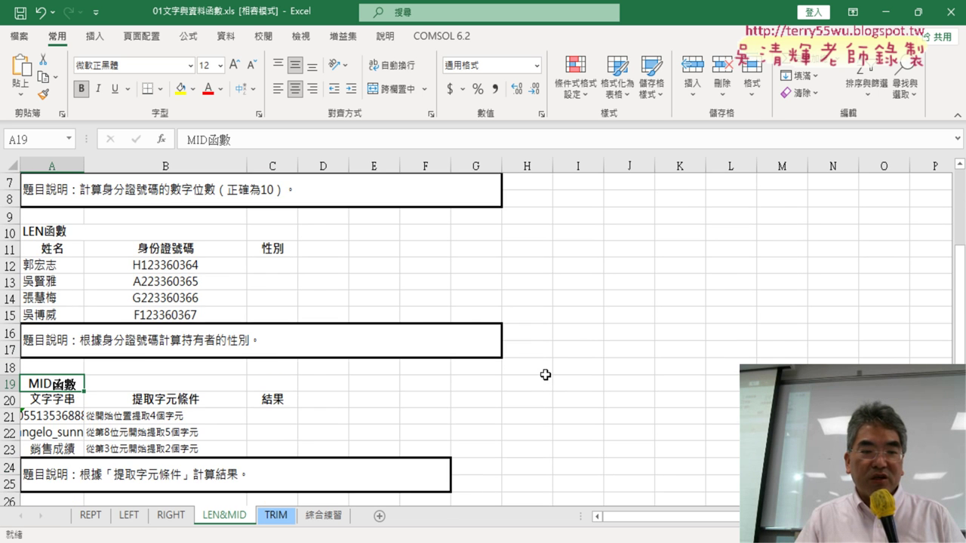
scroll(545, 375, "up", 2)
left_click(283, 216)
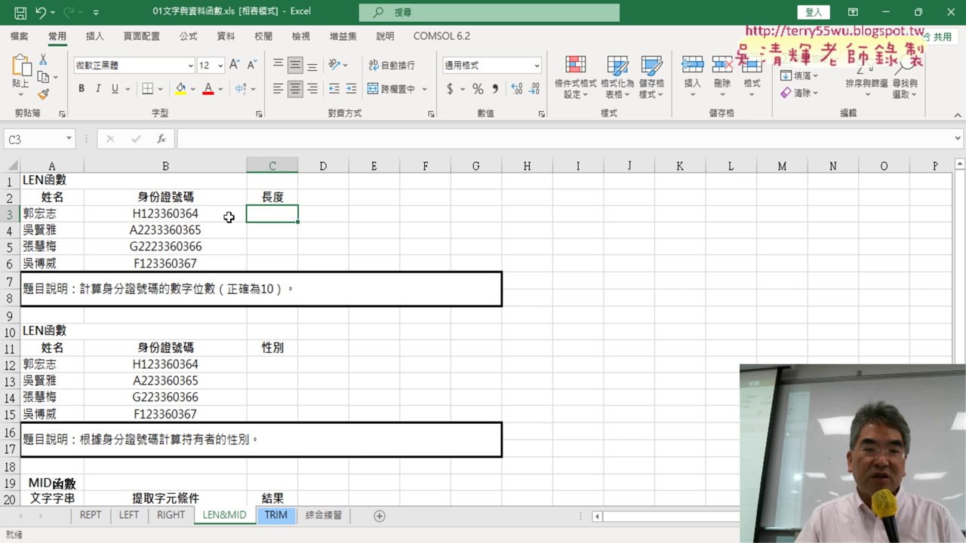
left_click(179, 216)
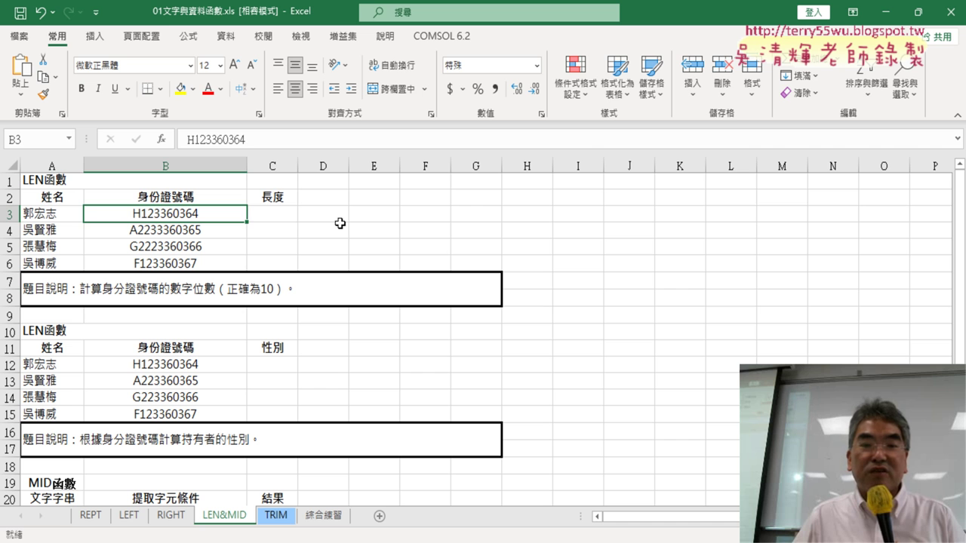
Insert the LEN function from the text functions list into C3.
left_click(291, 215)
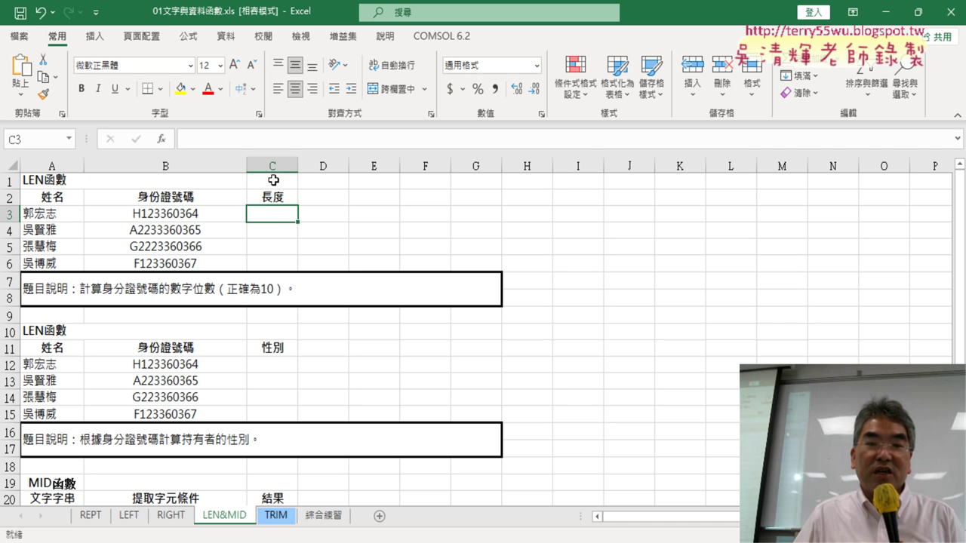
left_click(161, 140)
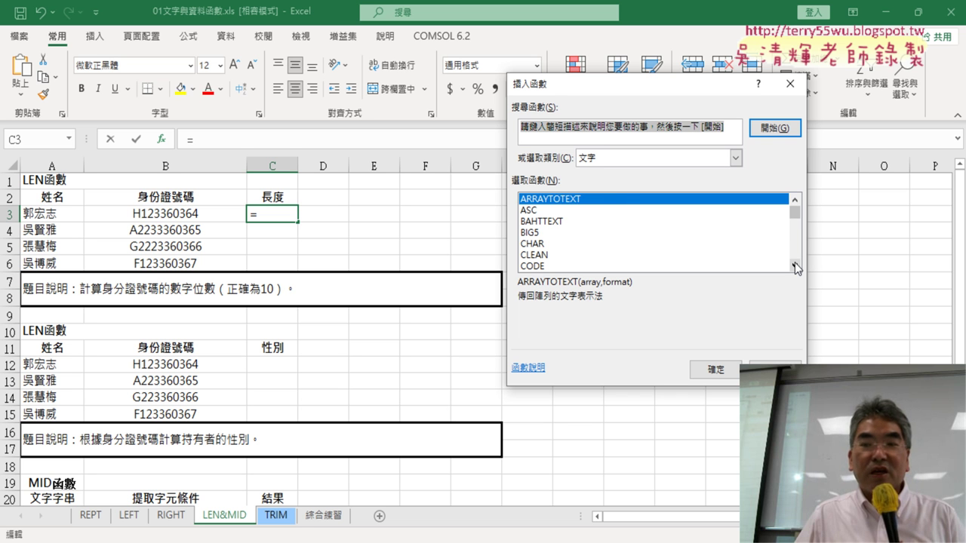
left_click(795, 266)
left_click(795, 266)
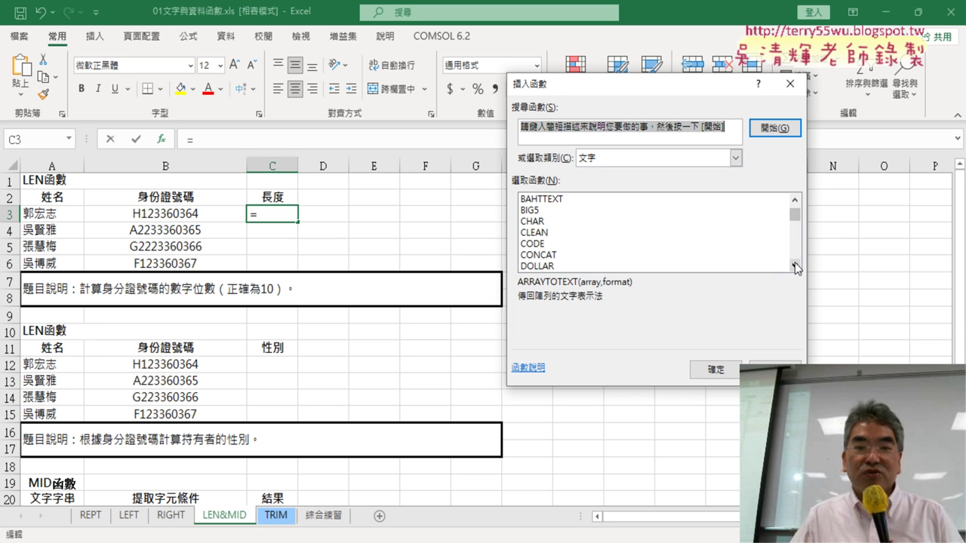
left_click(795, 266)
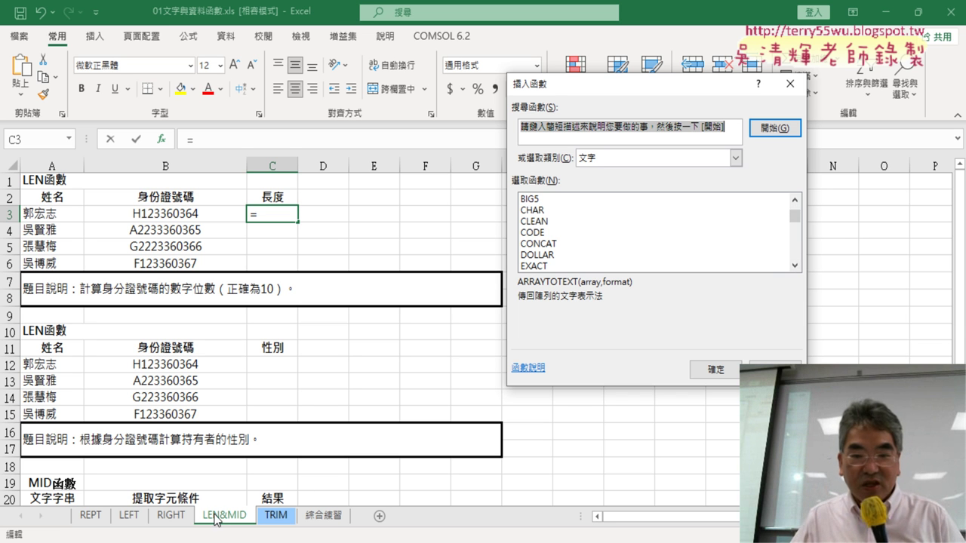
left_click(795, 265)
left_click(794, 265)
left_click(794, 266)
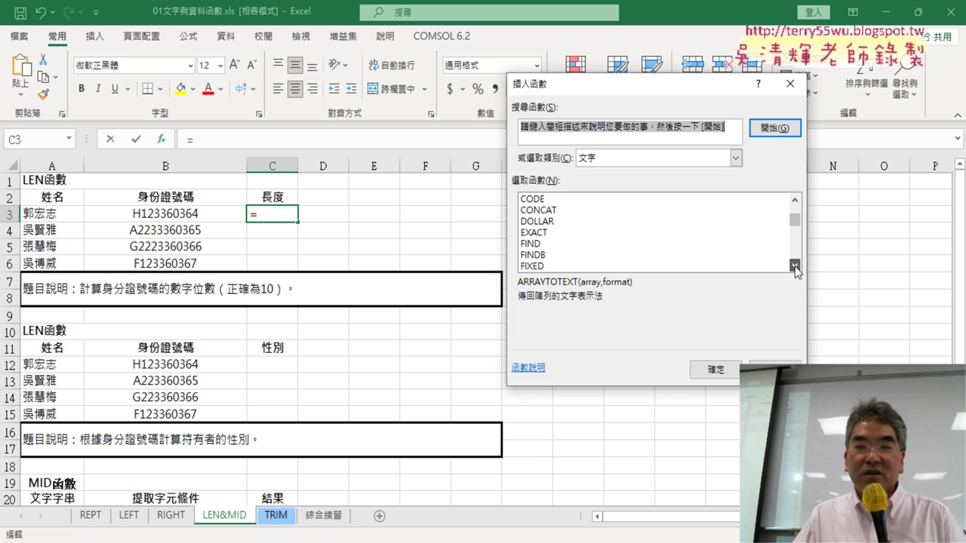
left_click(794, 265)
left_click(795, 266)
left_click(794, 266)
left_click(794, 266)
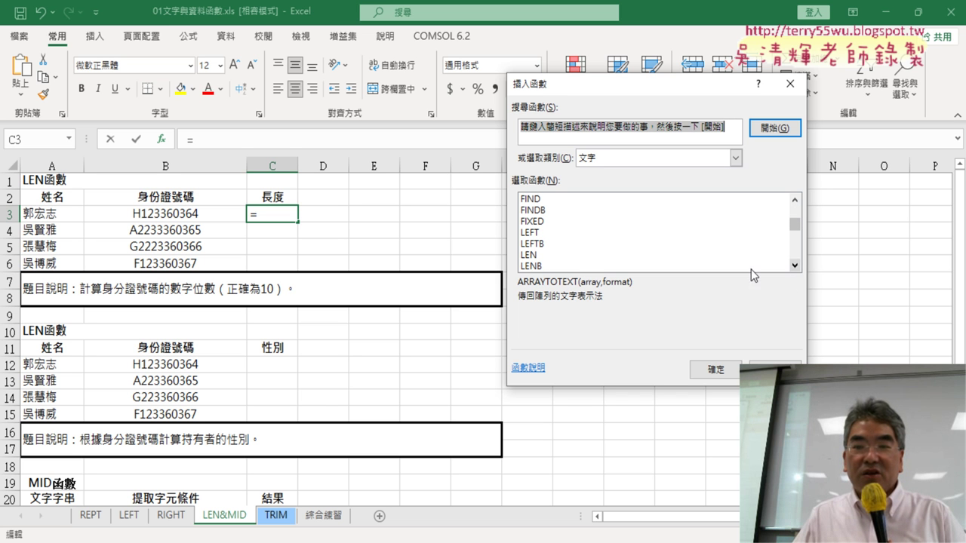
left_click(549, 257)
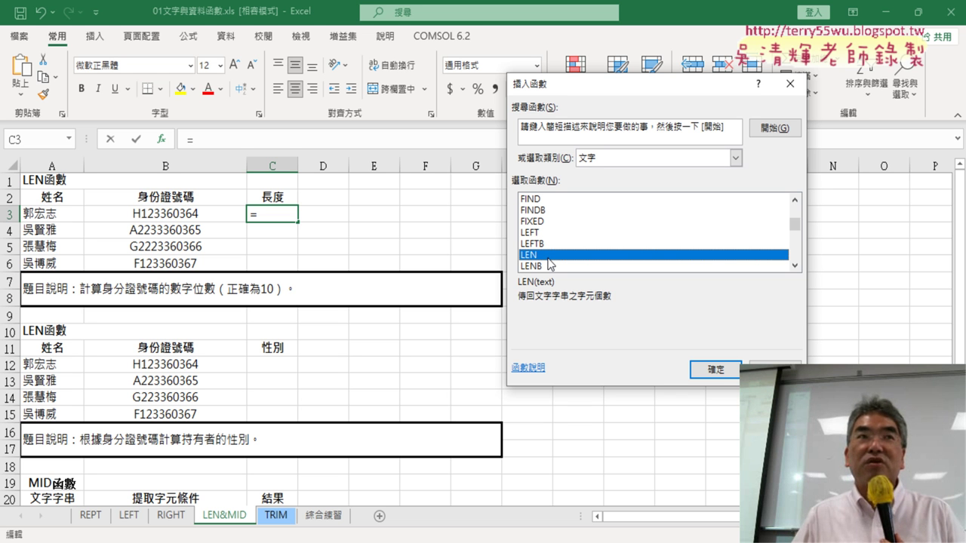
left_click(714, 370)
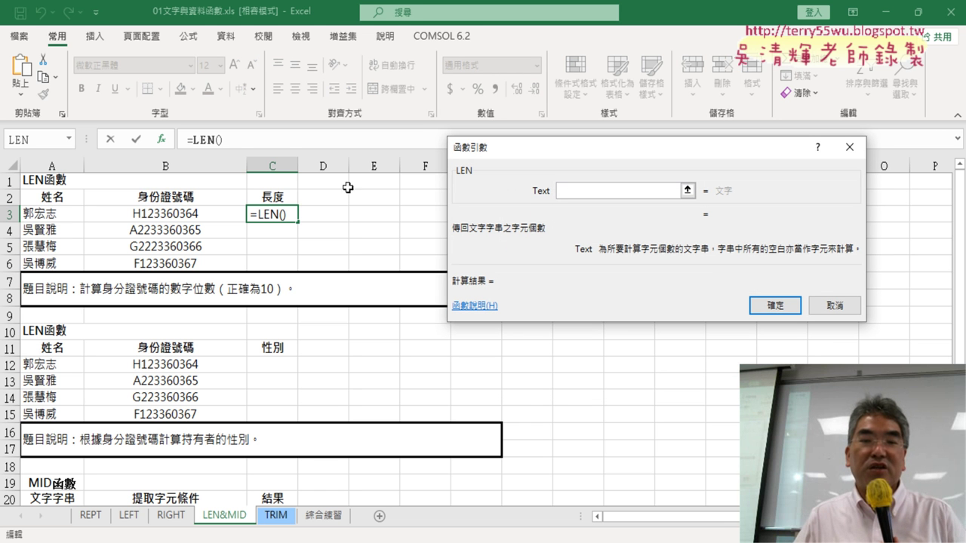
Measure B3 with LEN and copy the length formula down to C6.
left_click(172, 214)
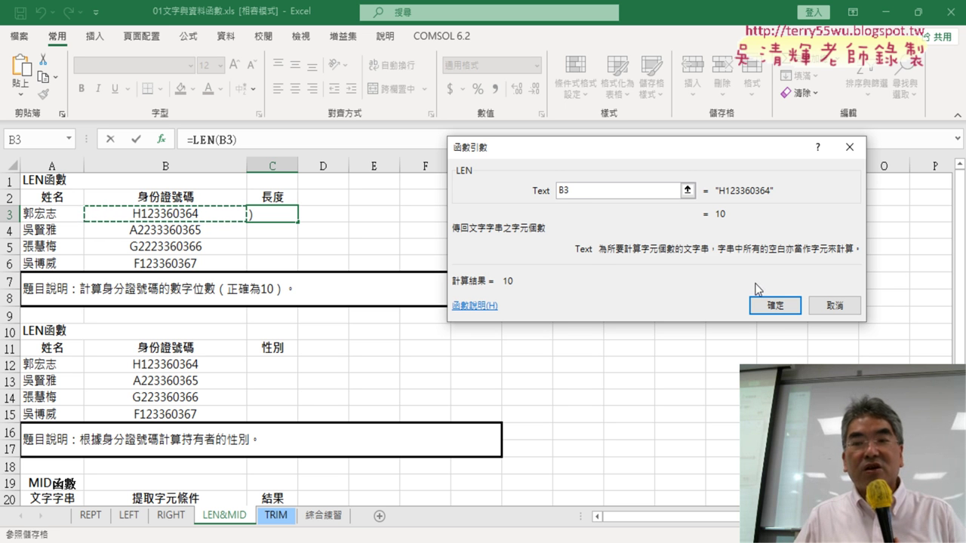
left_click(775, 305)
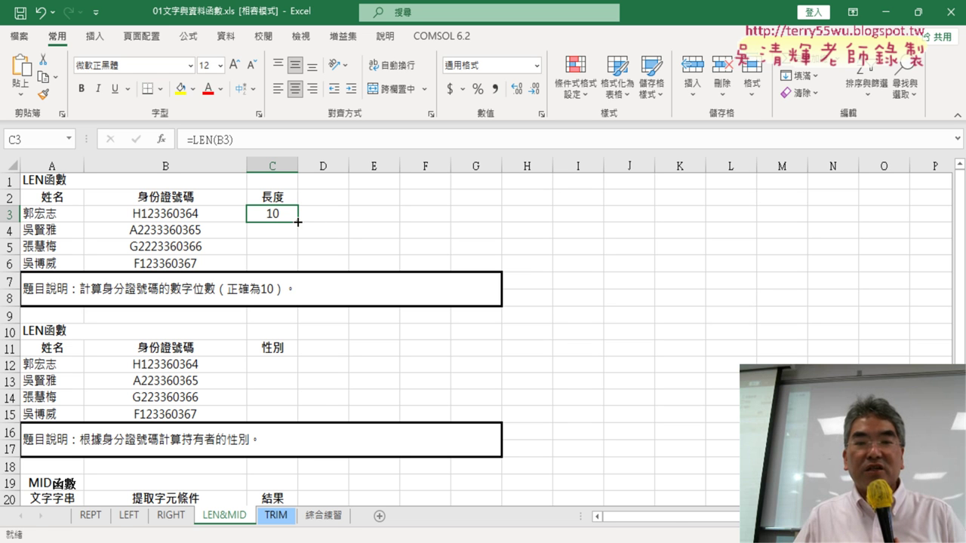
left_click_drag(298, 223, 301, 269)
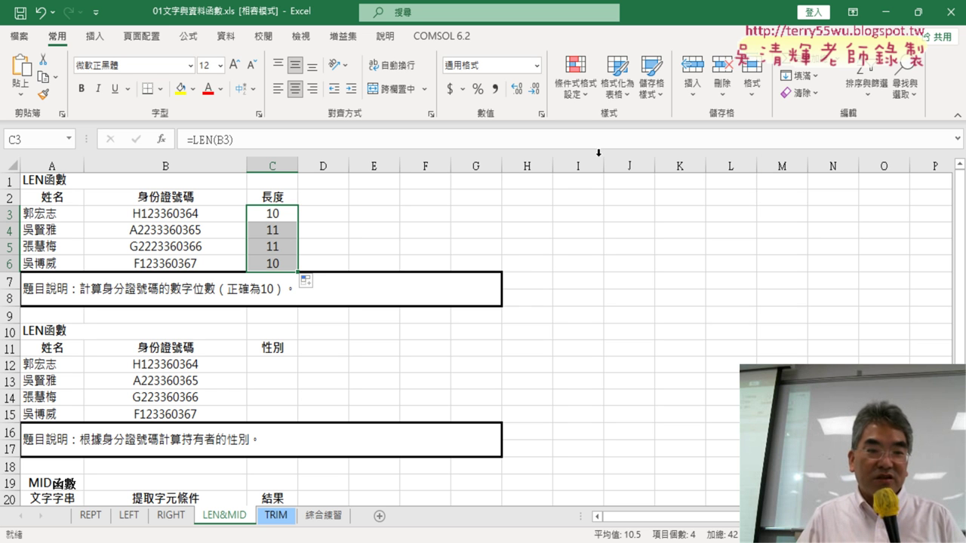
Check the 11-character ID rows and select the first empty 性別 cell.
left_click_drag(66, 234, 271, 246)
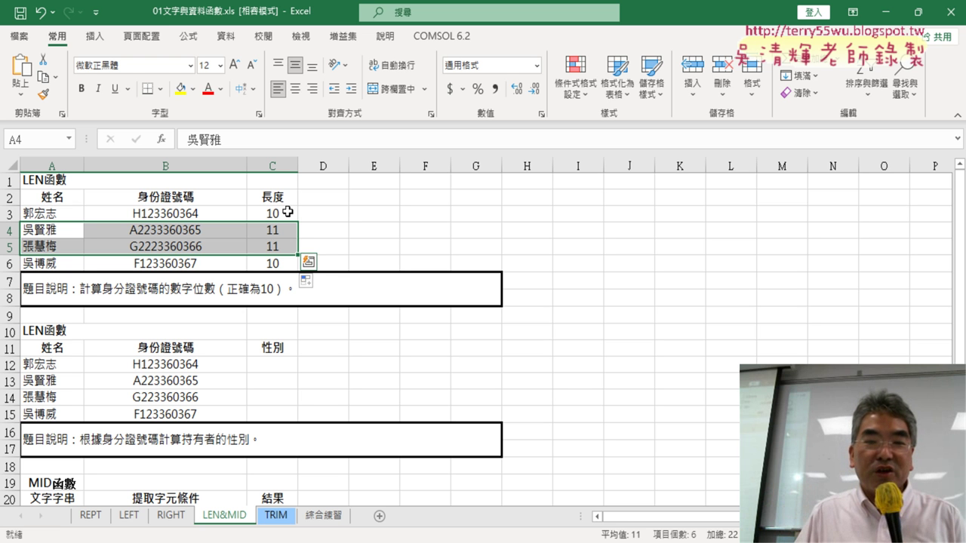
left_click(288, 212)
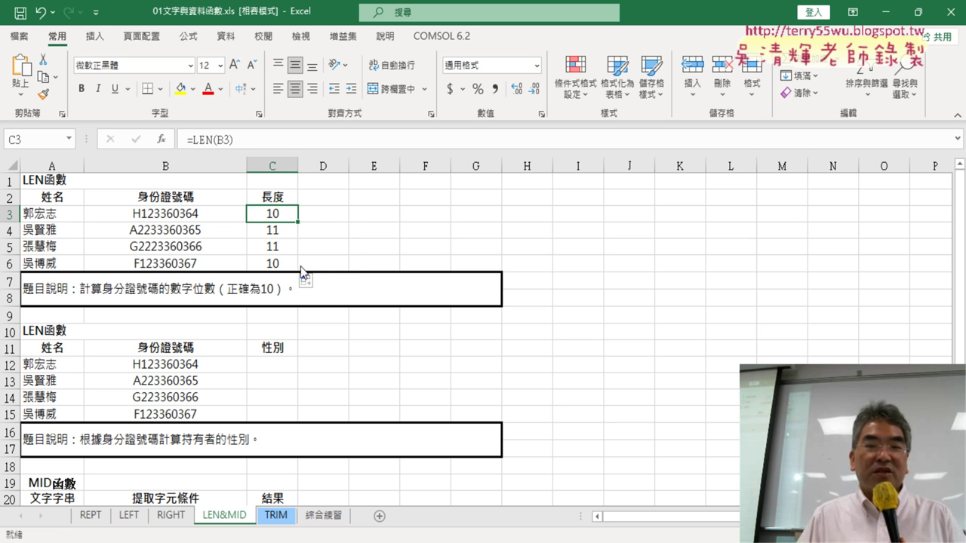
scroll(322, 310, "down", 1)
left_click(285, 318)
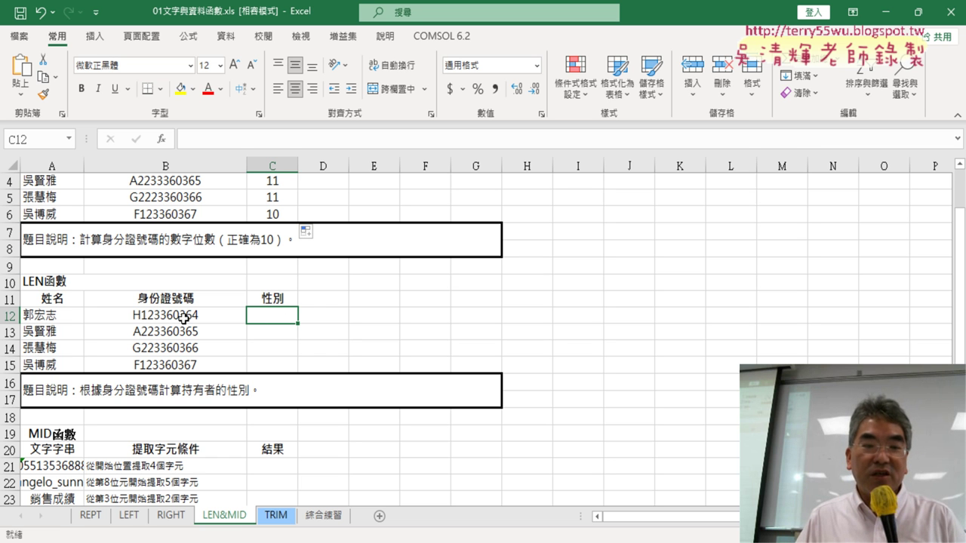
Select the four 性別 cells C12:C15, clear the selection, and return to the LEFT sheet.
left_click(283, 333)
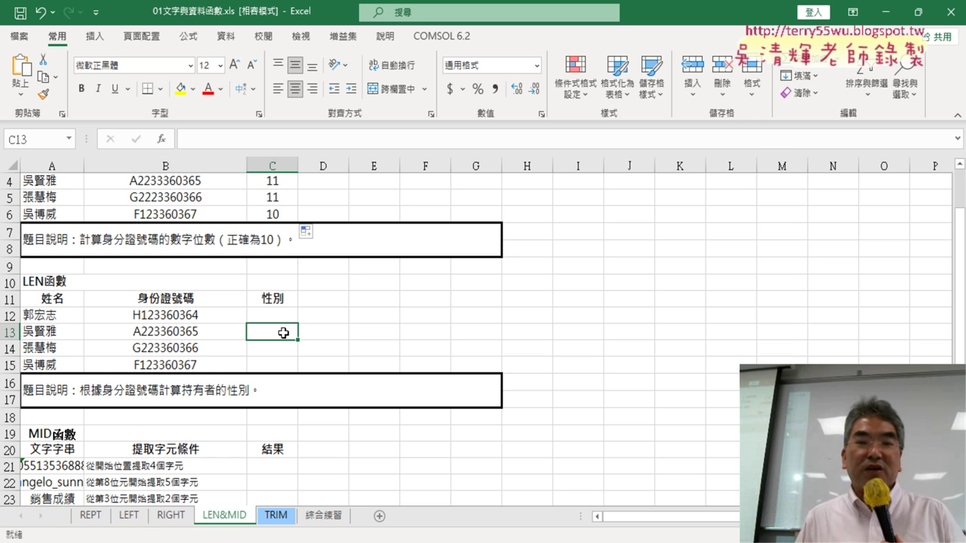
left_click(280, 313)
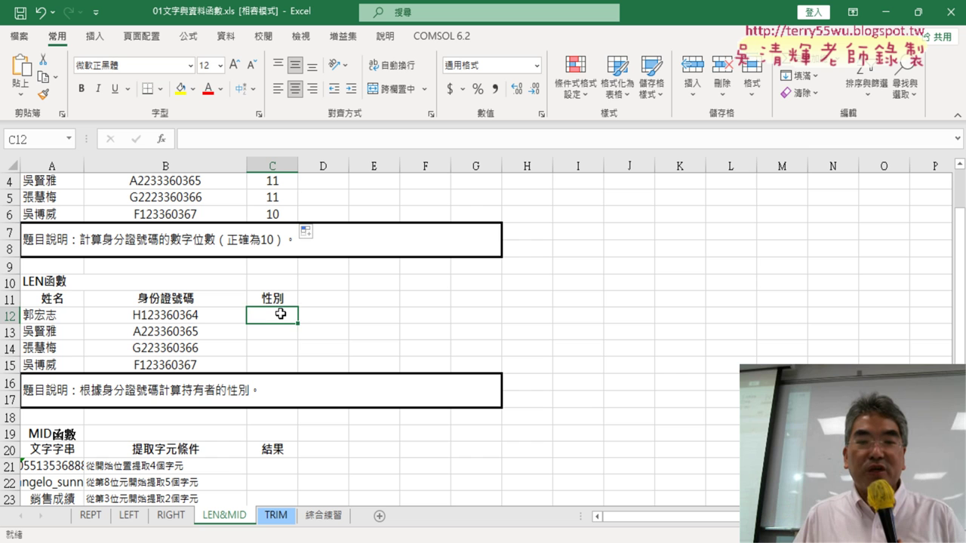
left_click_drag(280, 313, 280, 365)
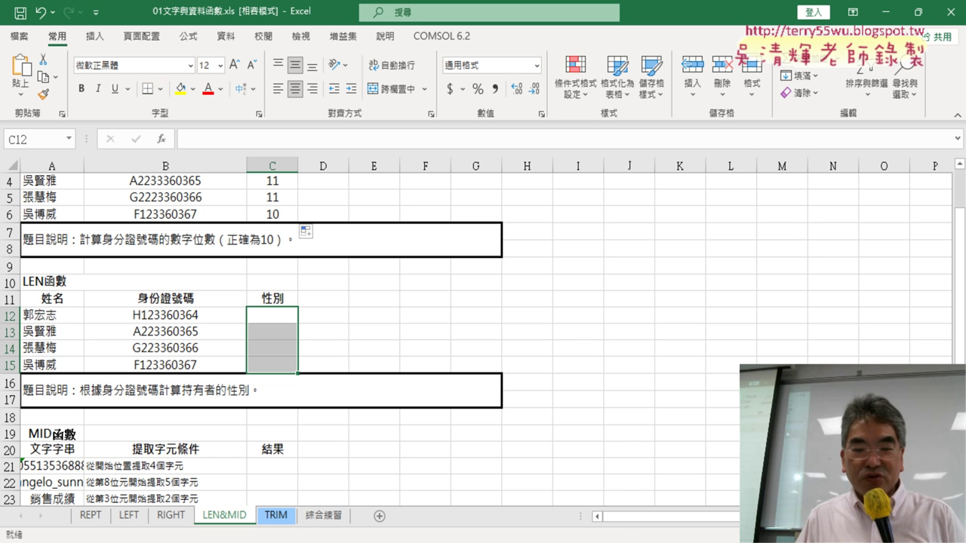
mouse_move(465, 542)
left_click(428, 309)
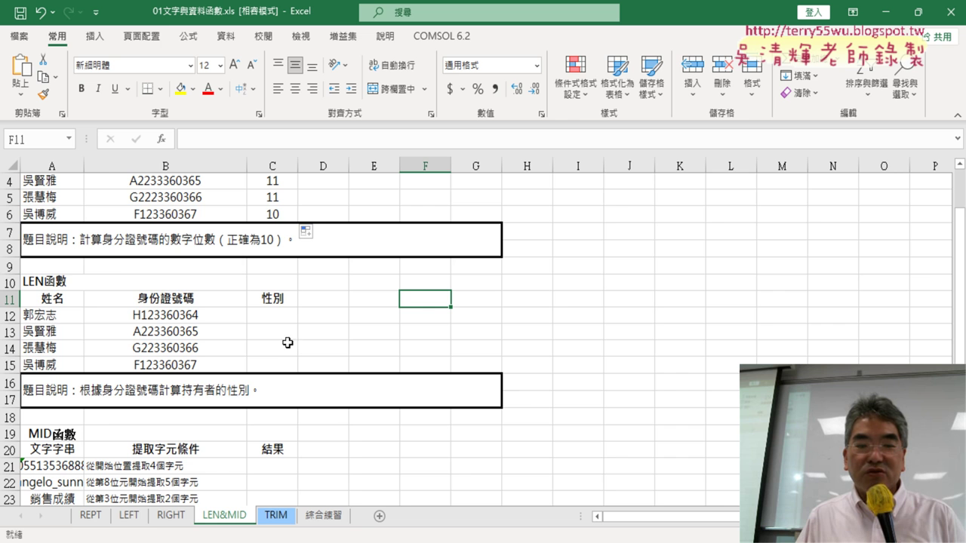
left_click(137, 517)
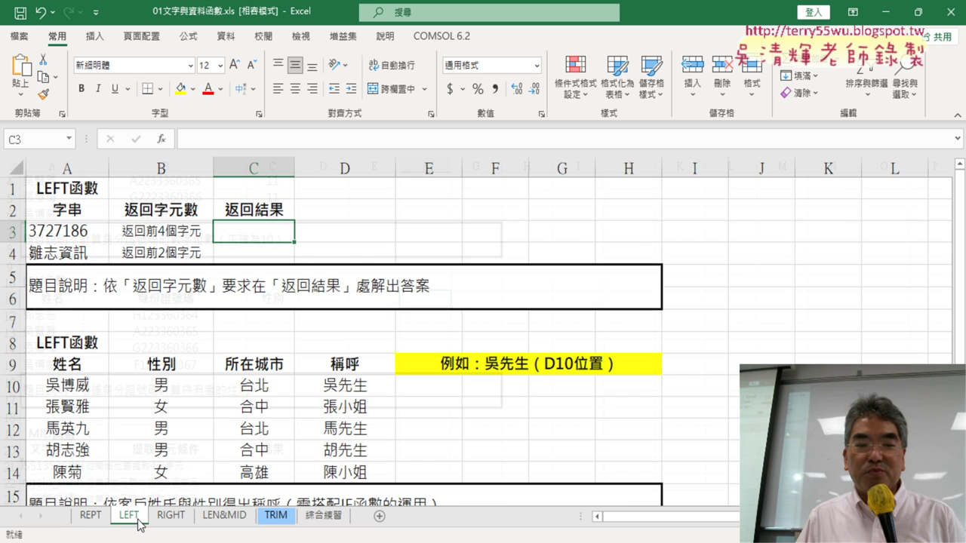
left_click(361, 385)
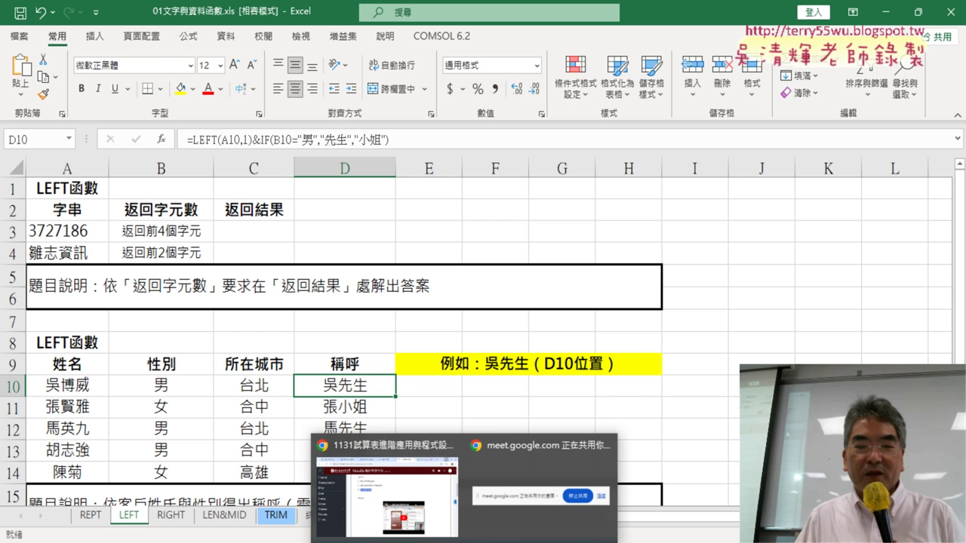
In Google Drive, open _雲端白板畫面, then 01_文字與資料函數, then the 01_文字與資料函數程式碼 document.
left_click(411, 502)
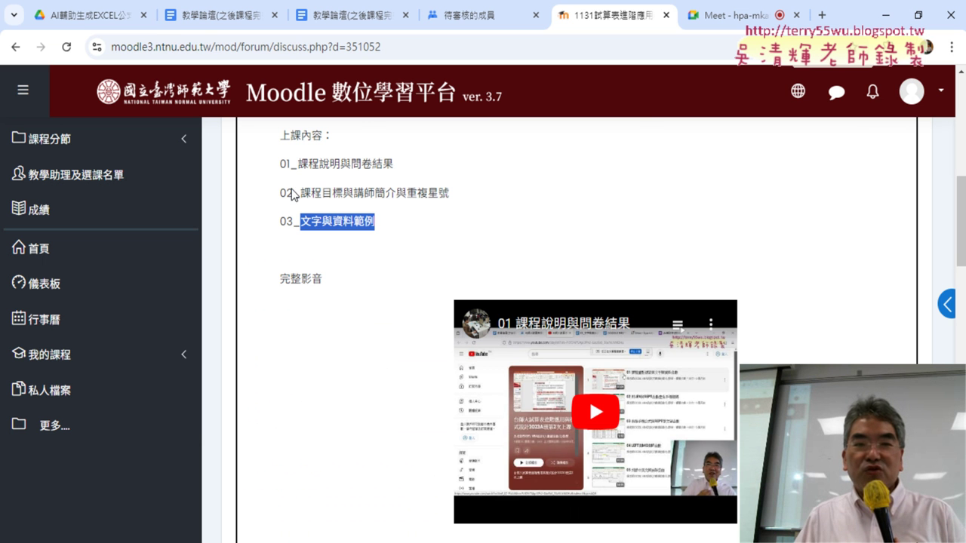
left_click(89, 23)
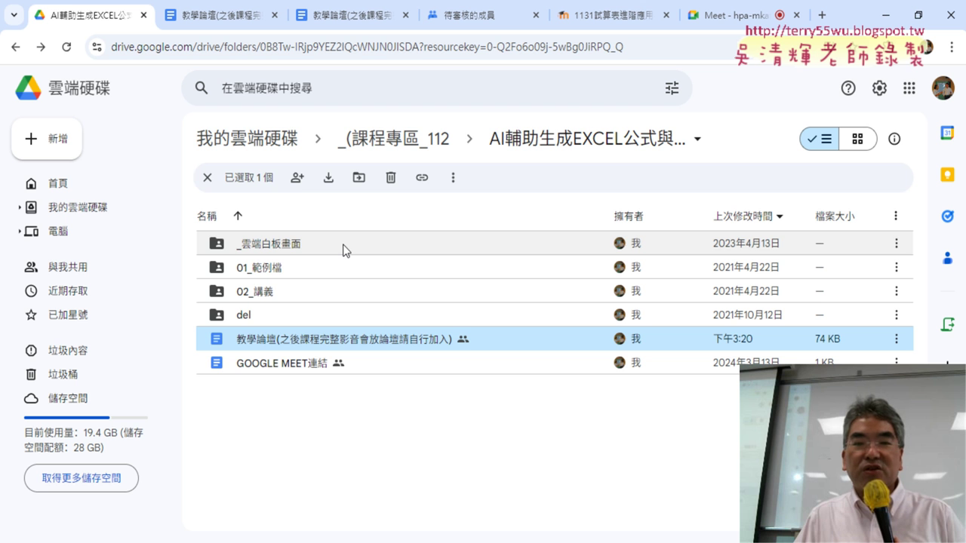
double_click(290, 246)
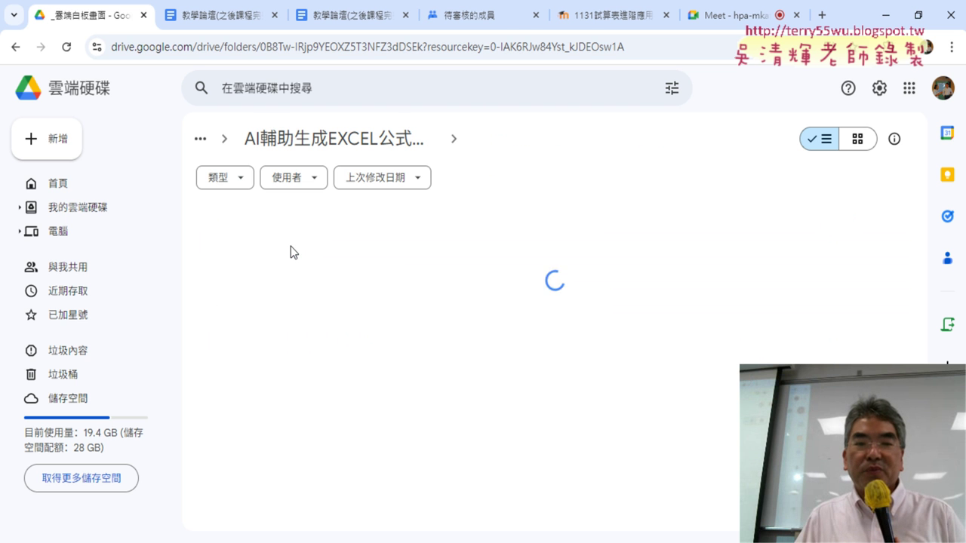
double_click(311, 250)
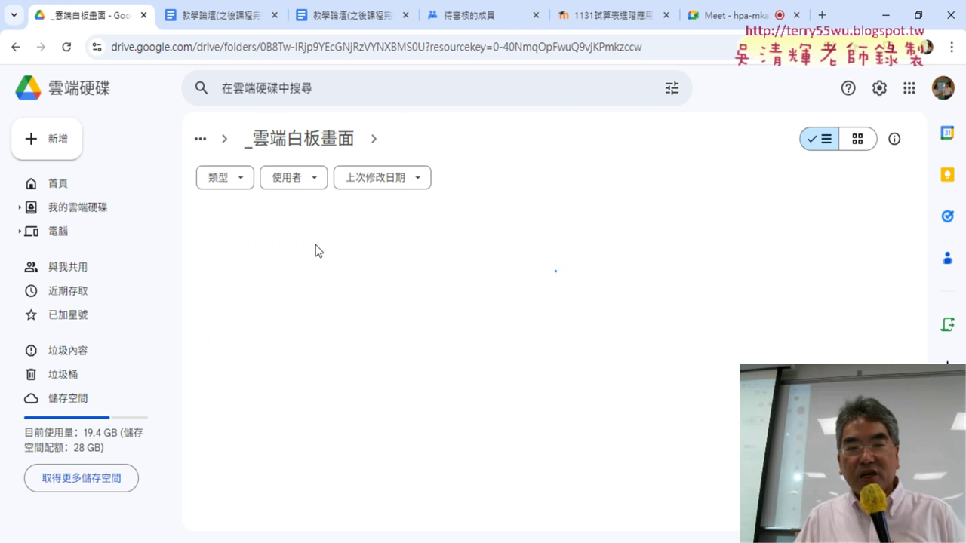
double_click(300, 249)
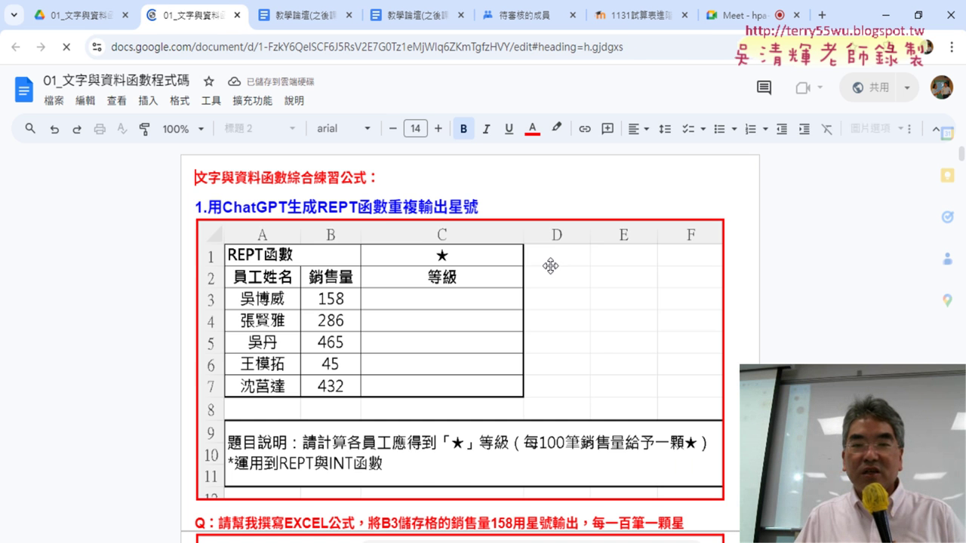
Scroll down through the notes document past the REPT star exercise.
scroll(615, 294, "down", 3)
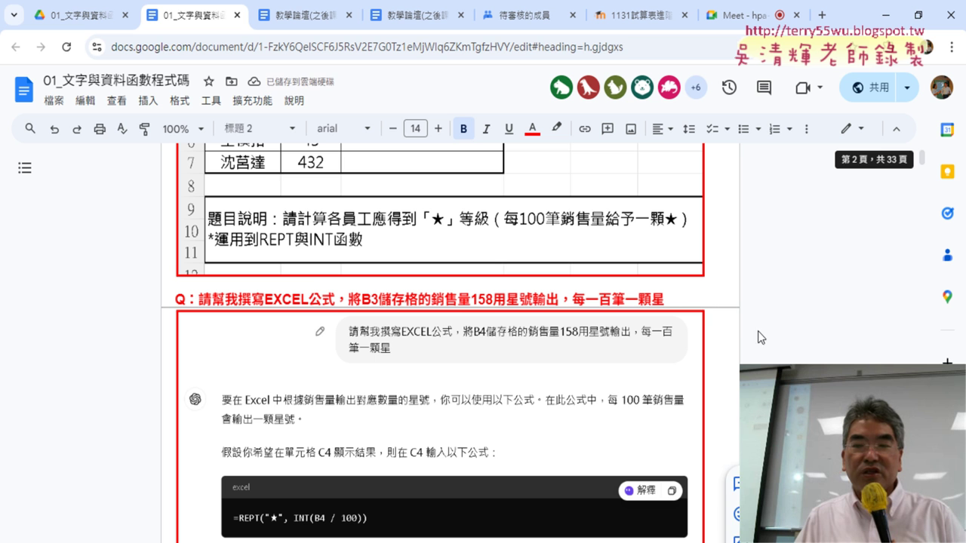
left_click_drag(682, 301, 198, 301)
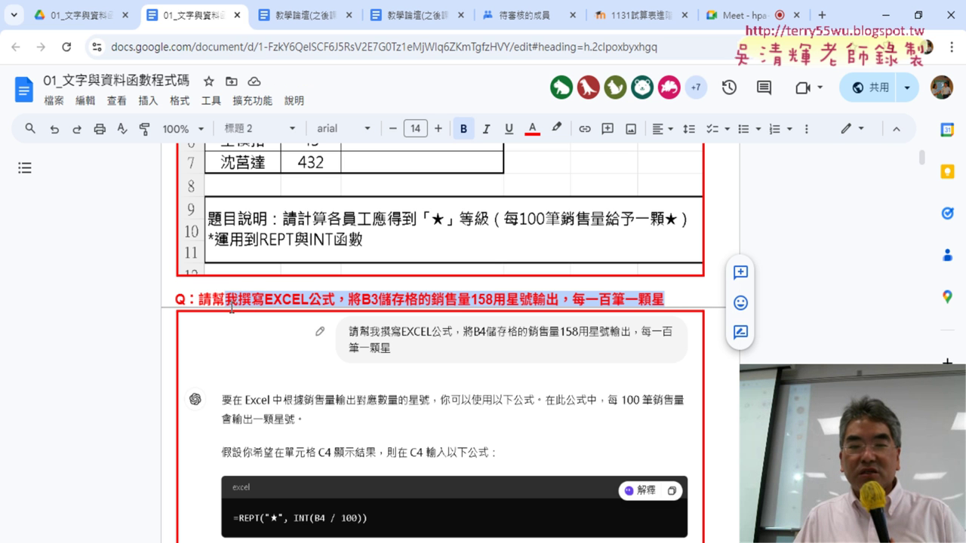
scroll(387, 301, "down", 3)
scroll(387, 300, "down", 3)
scroll(459, 313, "down", 3)
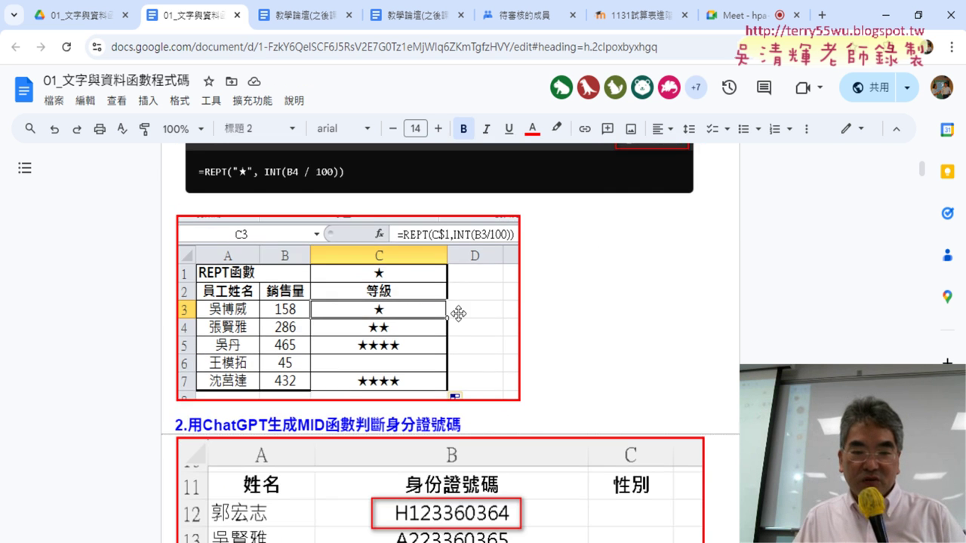
scroll(483, 314, "down", 2)
scroll(391, 288, "down", 2)
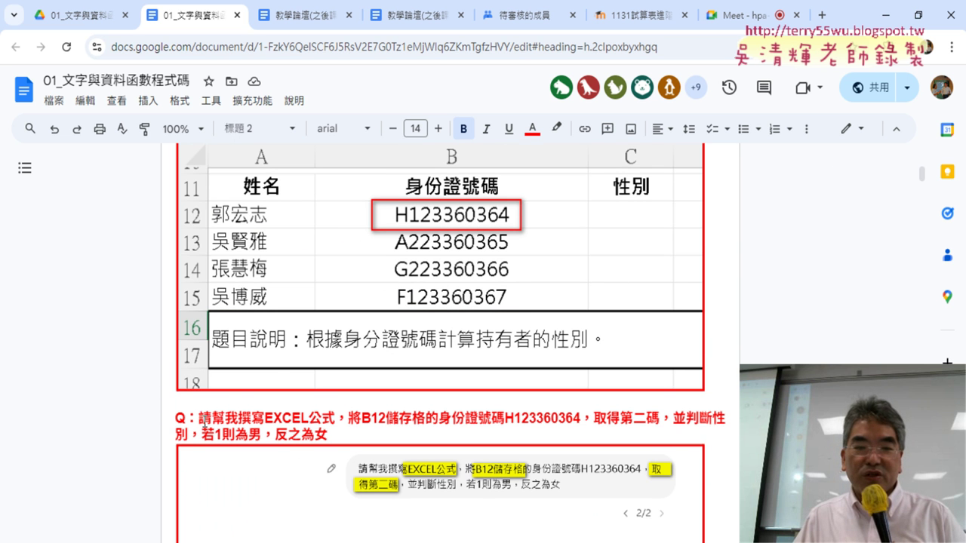
Highlight the MID gender question heading, then switch back to the Excel workbook.
left_click_drag(200, 419, 318, 434)
scroll(392, 362, "down", 4)
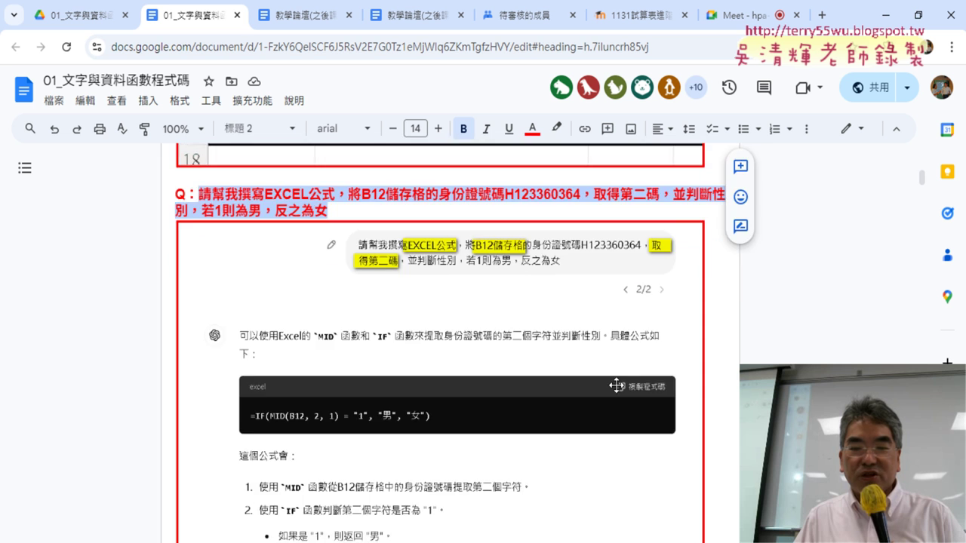
scroll(476, 302, "down", 4)
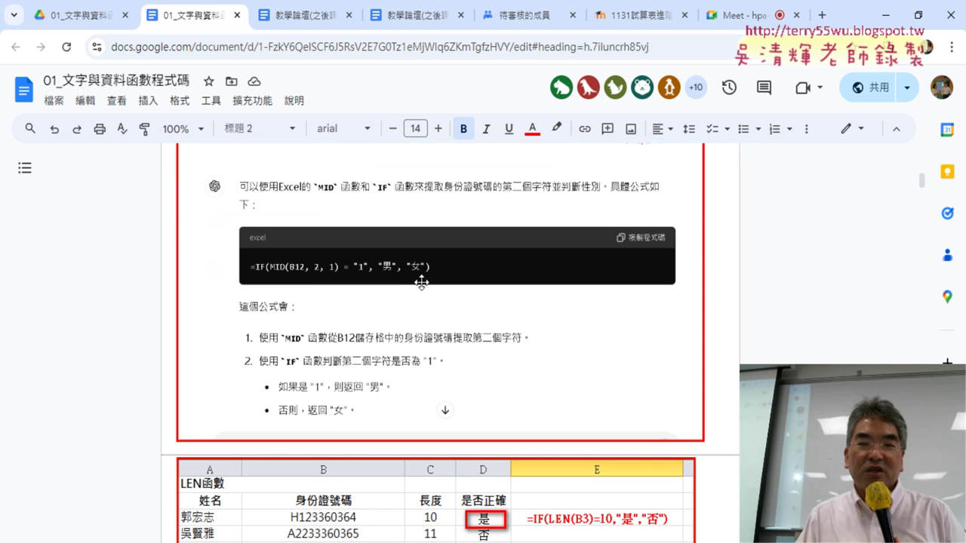
scroll(422, 279, "up", 2)
scroll(437, 268, "up", 1)
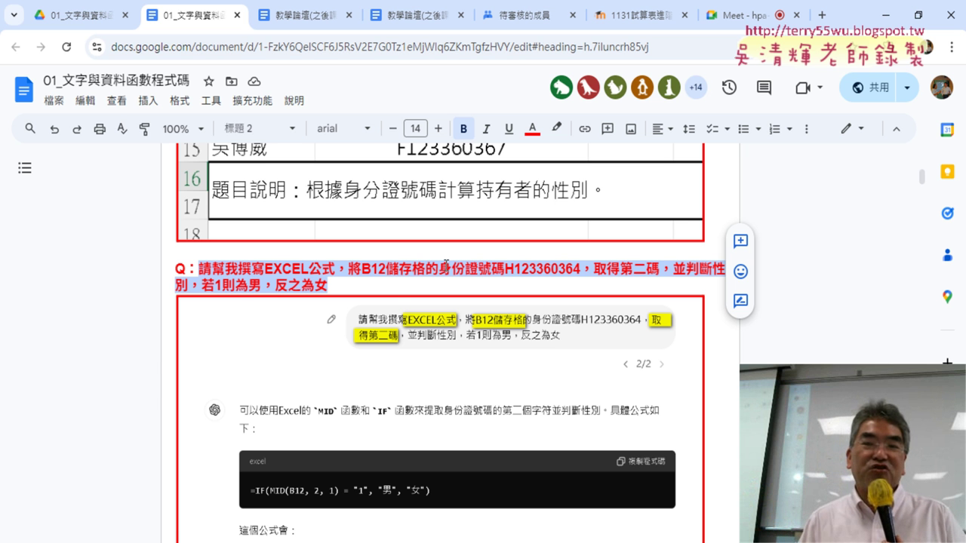
key("alt+Tab")
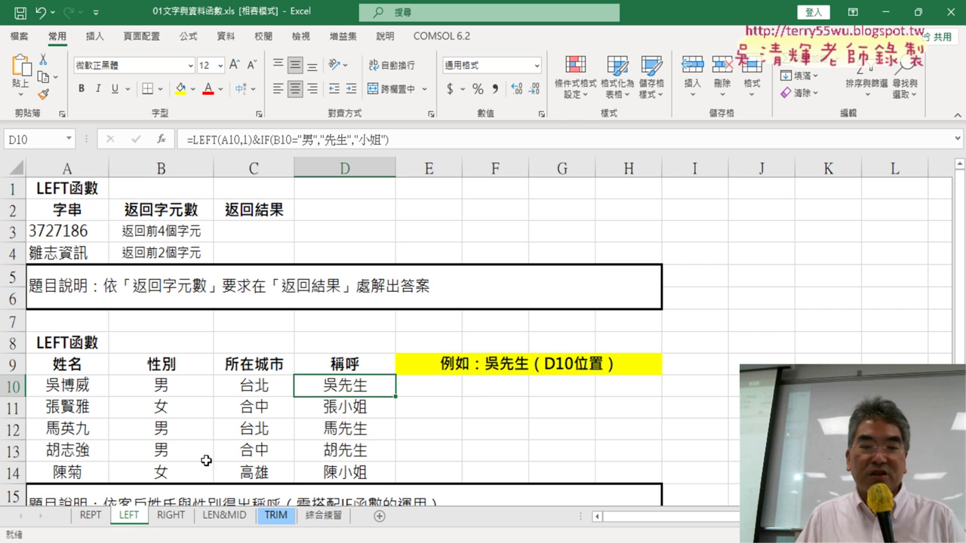
Step through the REPT, LEFT and RIGHT sheets, ending on the LEN&MID sheet.
left_click(88, 516)
left_click(138, 516)
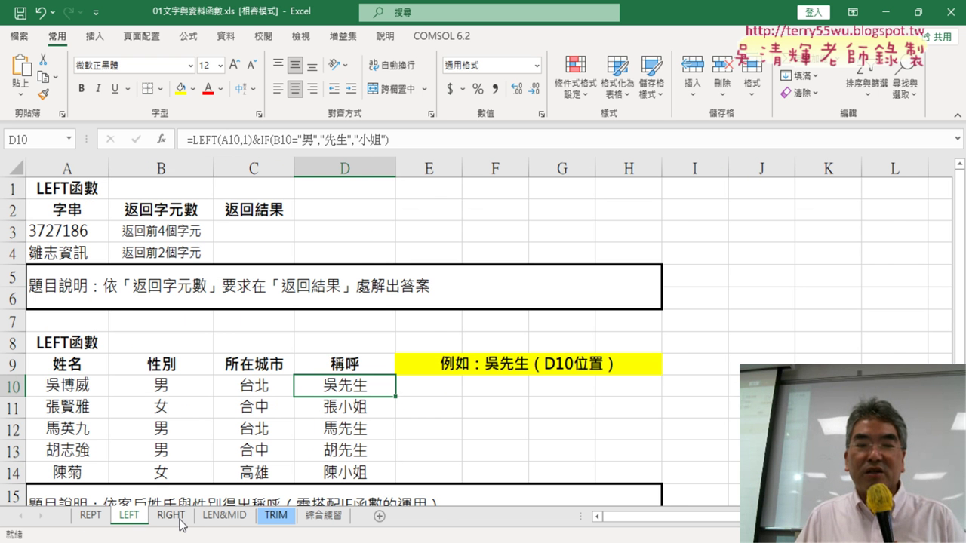
left_click(181, 521)
left_click(230, 519)
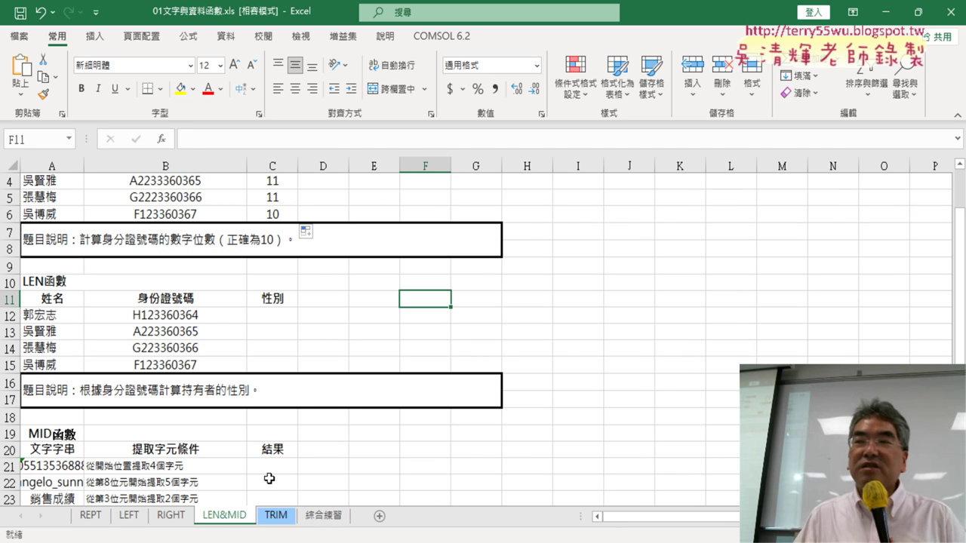